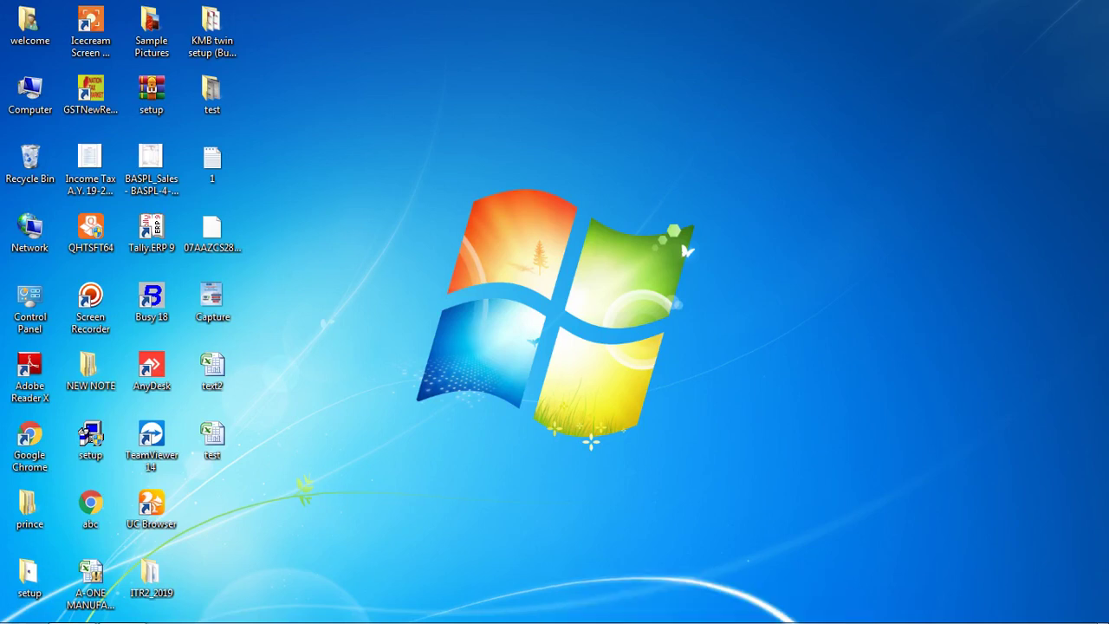
# - Turn off Align icons to grid for the desktop
pyautogui.rightClick(605, 145)
pyautogui.moveTo(650, 156)
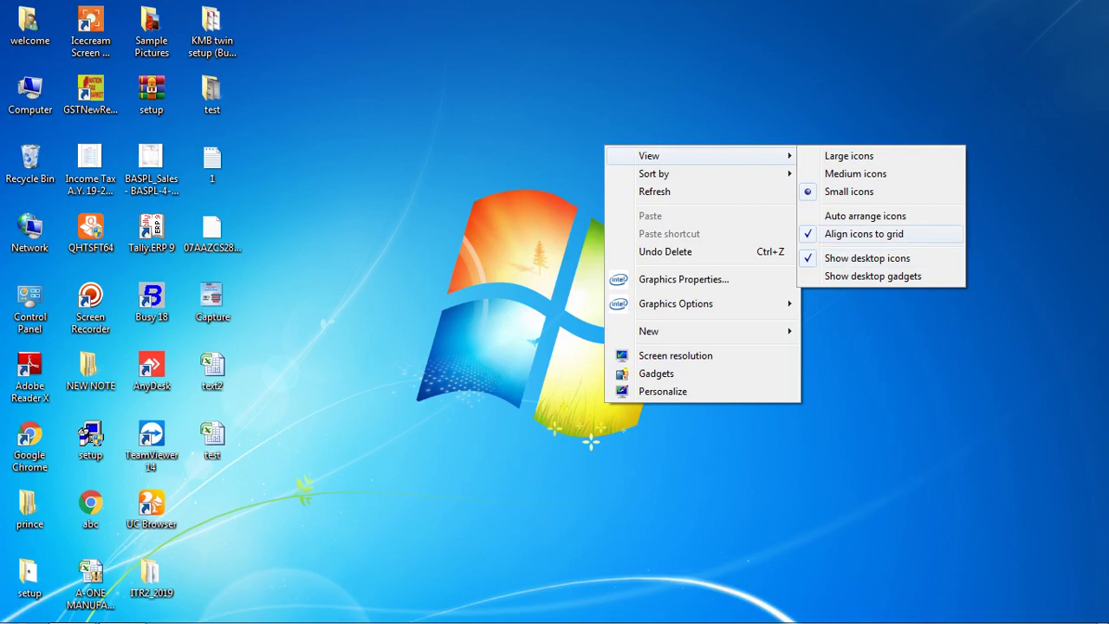
pyautogui.click(863, 234)
# - Hide all desktop icons with Show desktop icons unchecked
pyautogui.rightClick(673, 85)
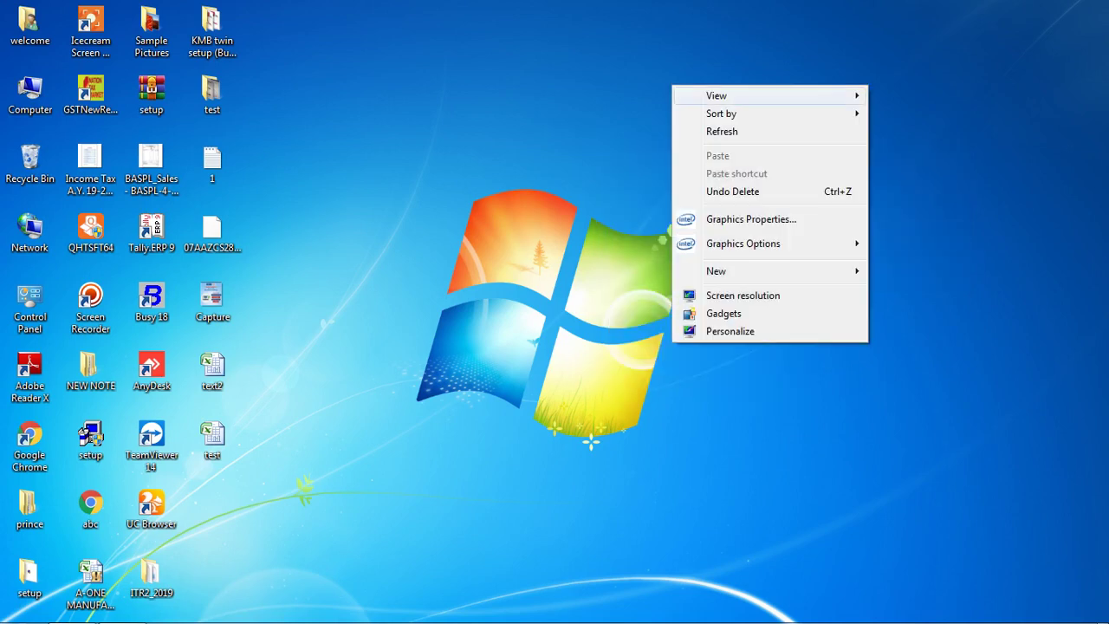
pyautogui.moveTo(716, 95)
pyautogui.click(934, 198)
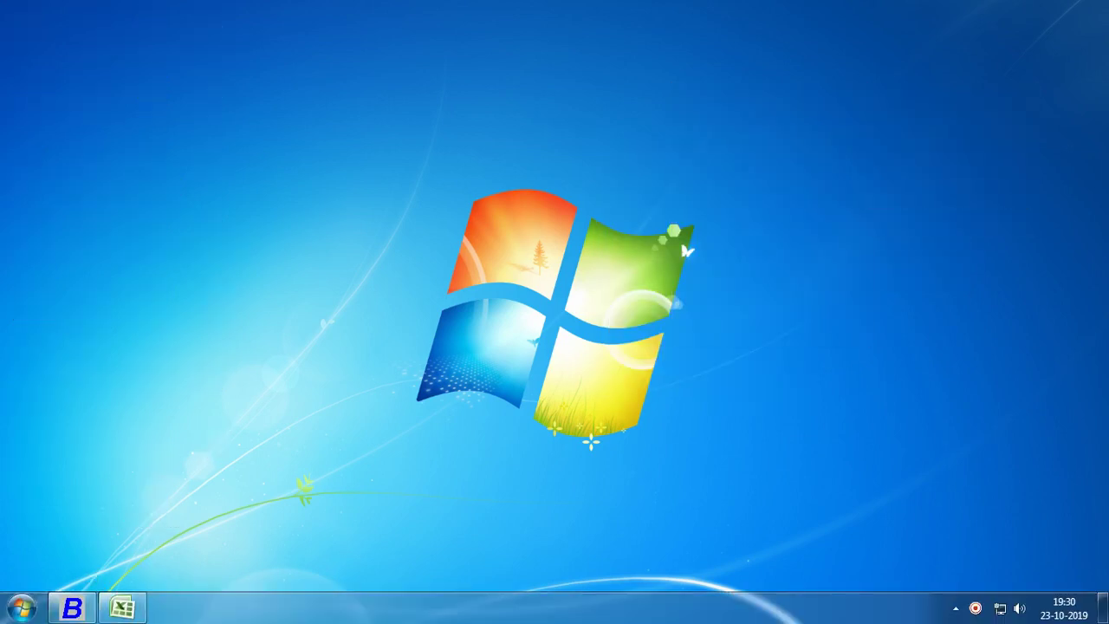
# - Bring up the text2 workbook in Excel and browse from Sheet1 to Sheet3
pyautogui.click(122, 608)
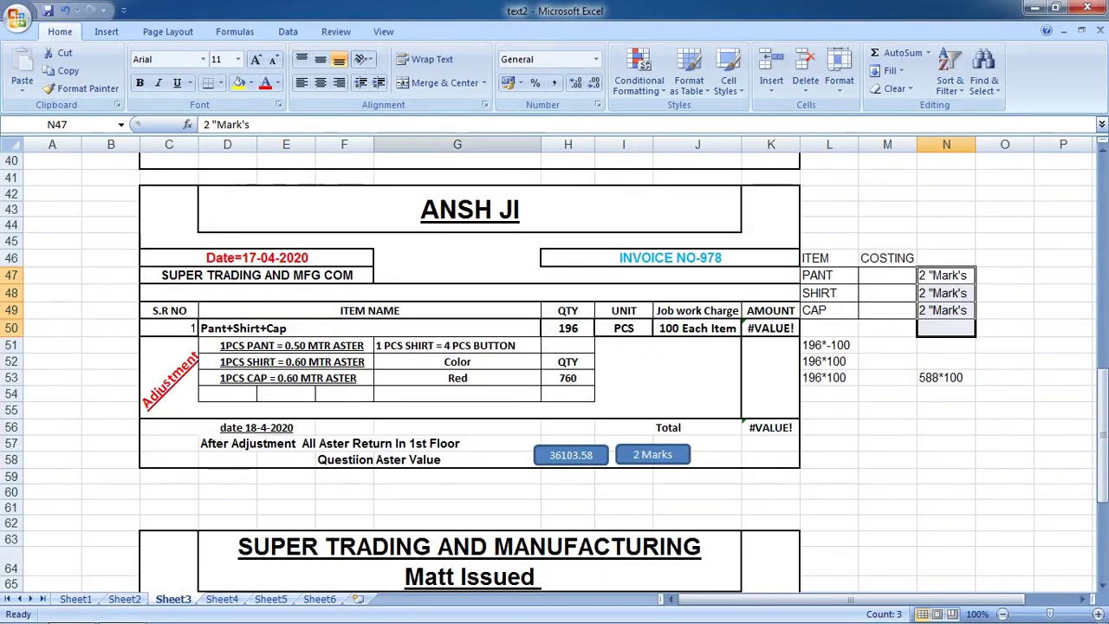
pyautogui.click(76, 599)
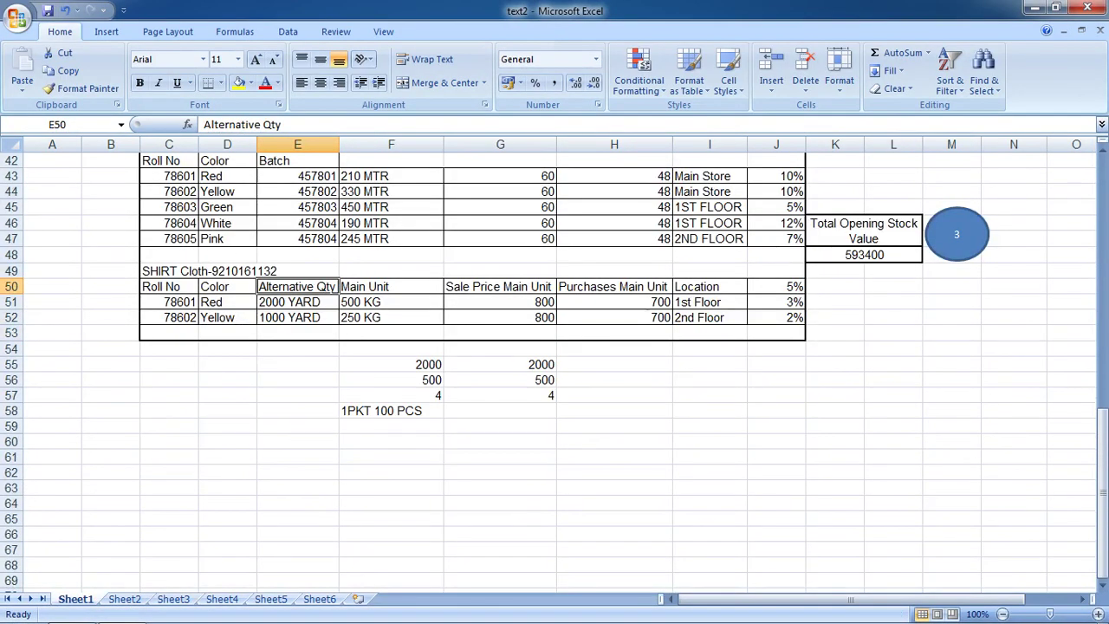
pyautogui.scroll(7, 555, 372)
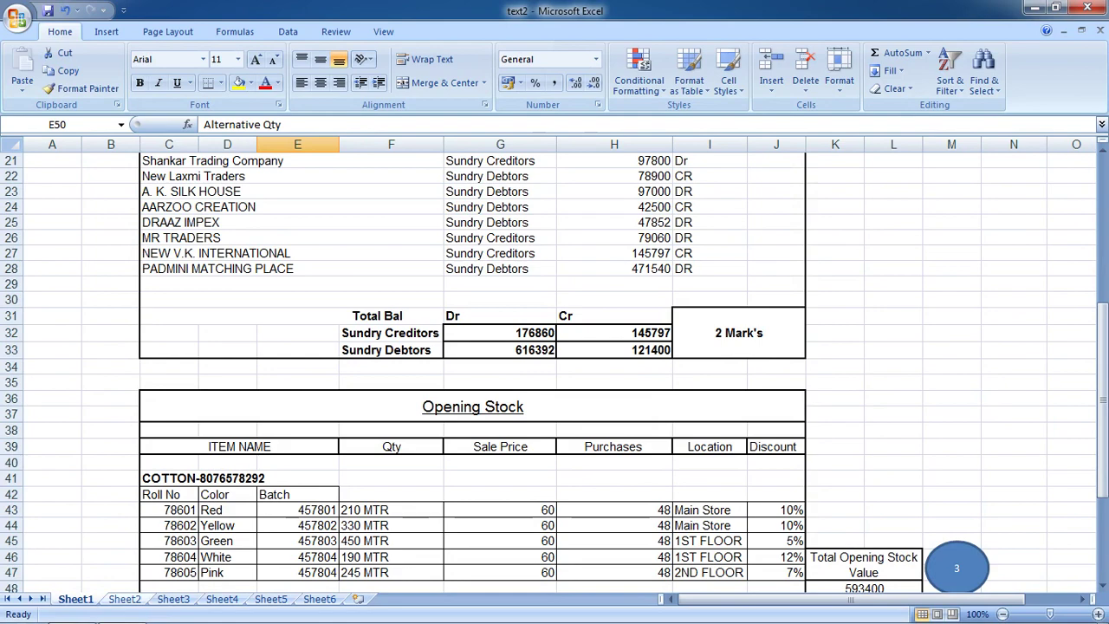
pyautogui.hotkey('ctrl', 'pagedown')
pyautogui.hotkey('ctrl', 'pagedown')
pyautogui.scroll(4, 554, 373)
pyautogui.scroll(-3, 554, 372)
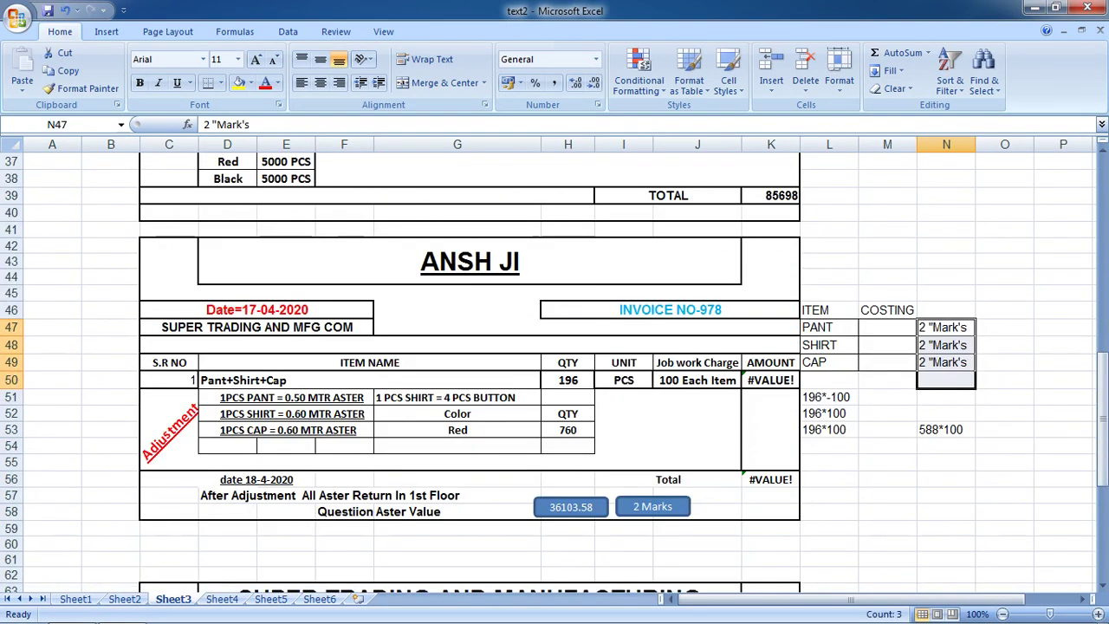
pyautogui.scroll(-4, 554, 373)
pyautogui.scroll(4, 554, 373)
# - Select B41:L60 on Sheet3 and scroll to the Matt Issued block, then return to Busy
pyautogui.moveTo(96, 227)
pyautogui.mouseDown()
pyautogui.moveTo(832, 546)
pyautogui.moveTo(831, 559)
pyautogui.mouseUp()
pyautogui.scroll(-4, 555, 372)
pyautogui.scroll(-3, 554, 372)
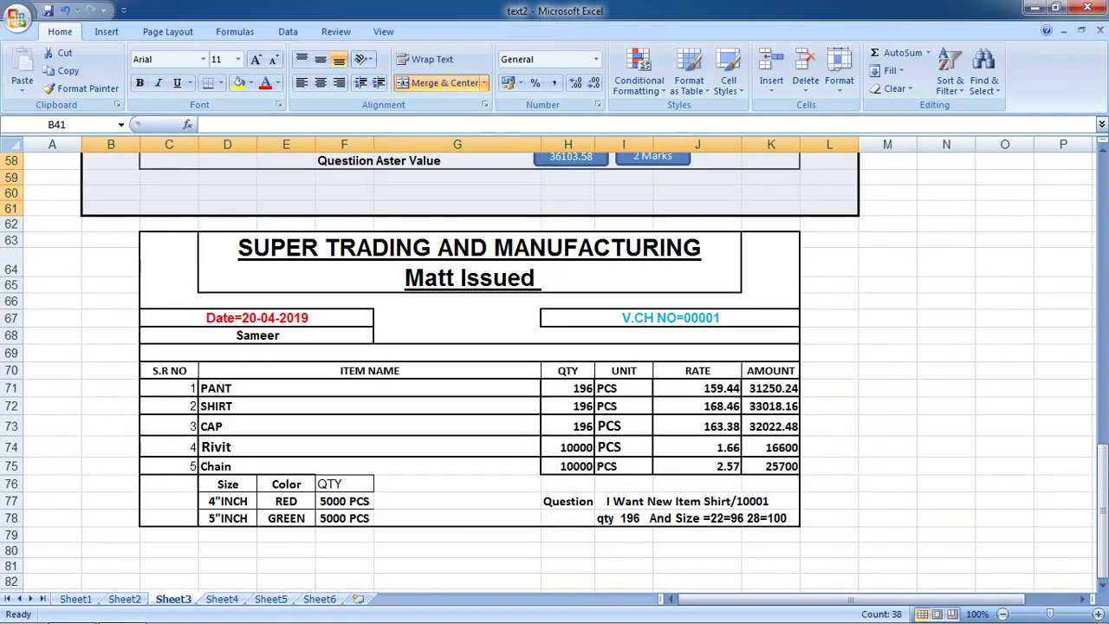
pyautogui.hotkey('alt', 'Tab')
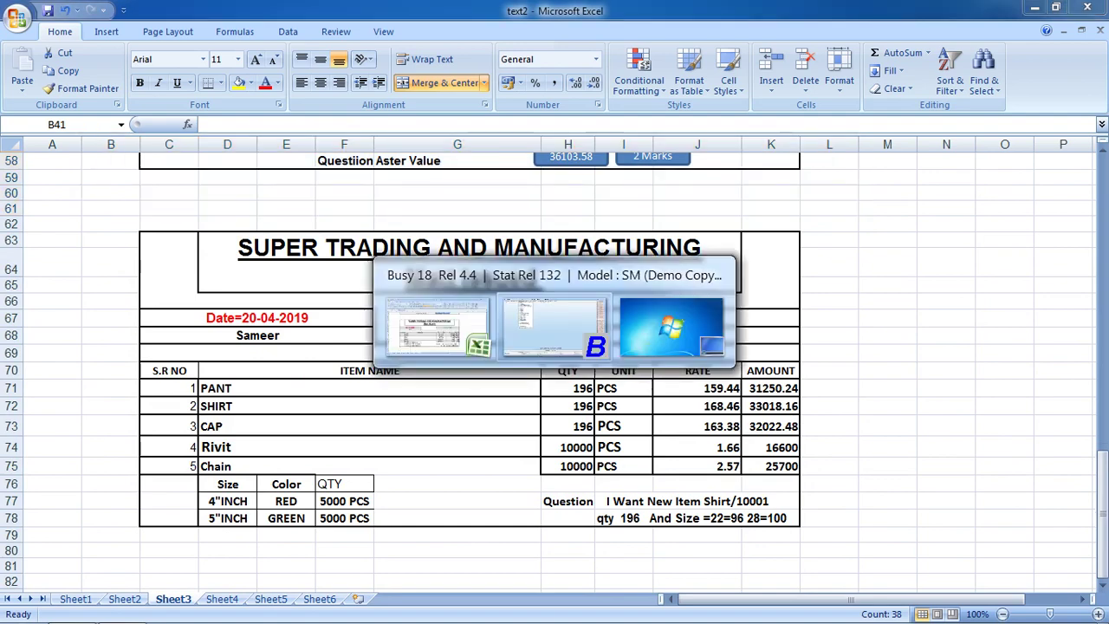
# - Open Administration > Configuration > Features / Options and move down to the Inventory section
pyautogui.press('Down')
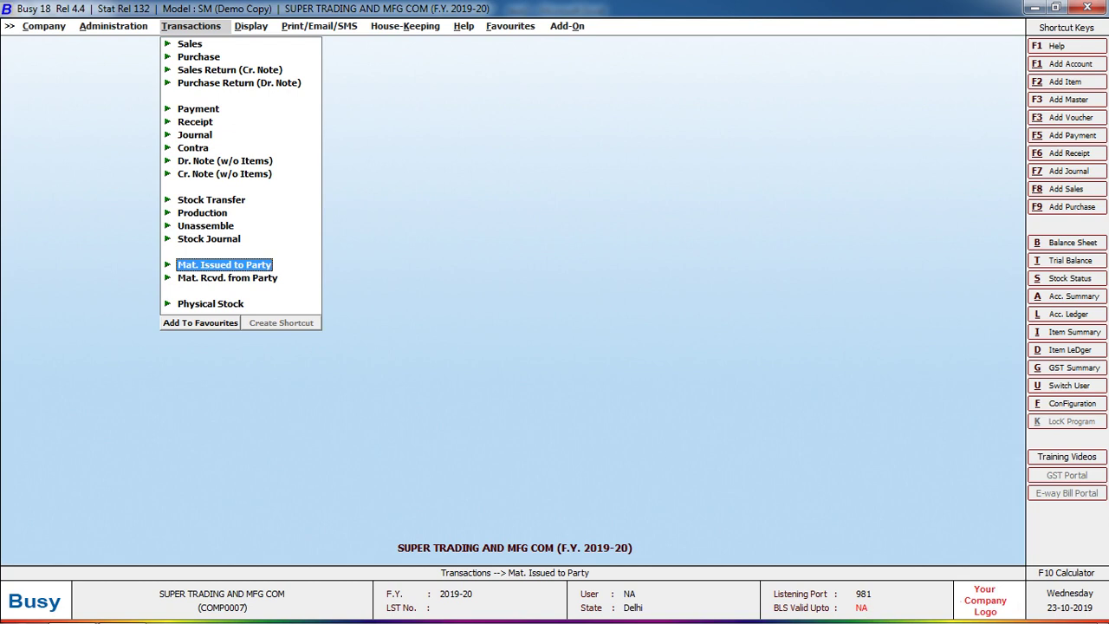
pyautogui.press('Left')
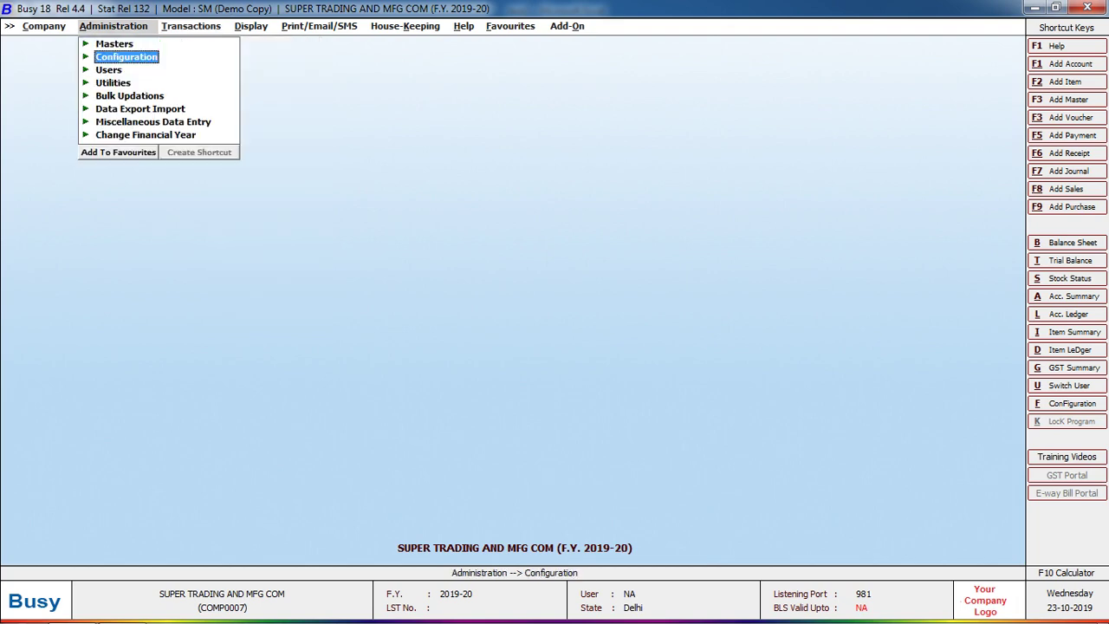
pyautogui.press('Return')
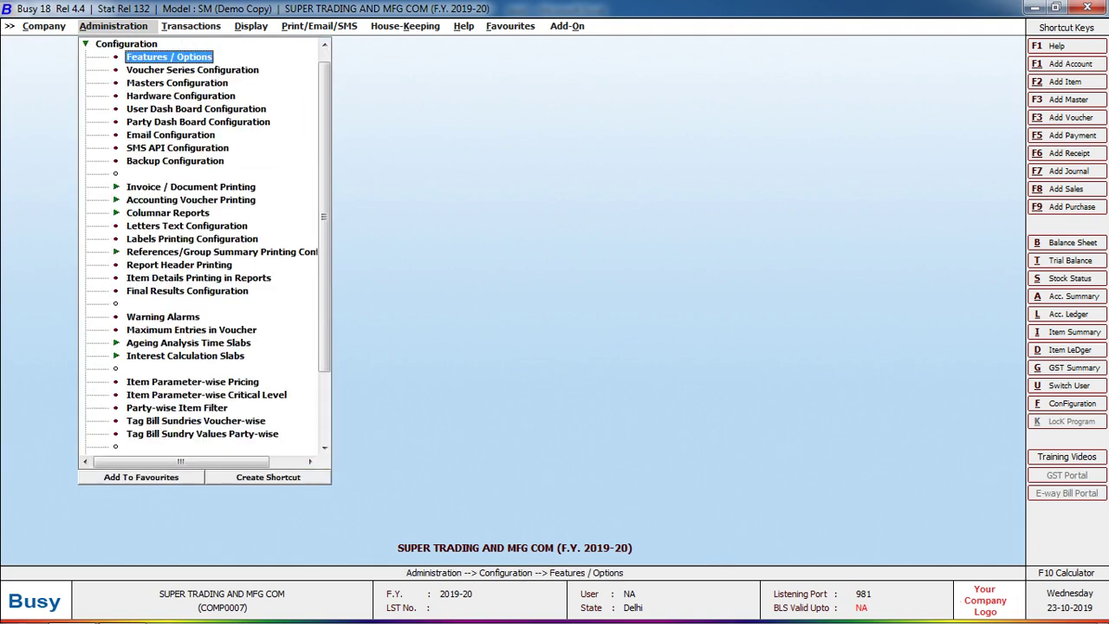
pyautogui.press('Return')
pyautogui.press('Down')
pyautogui.press('Down')
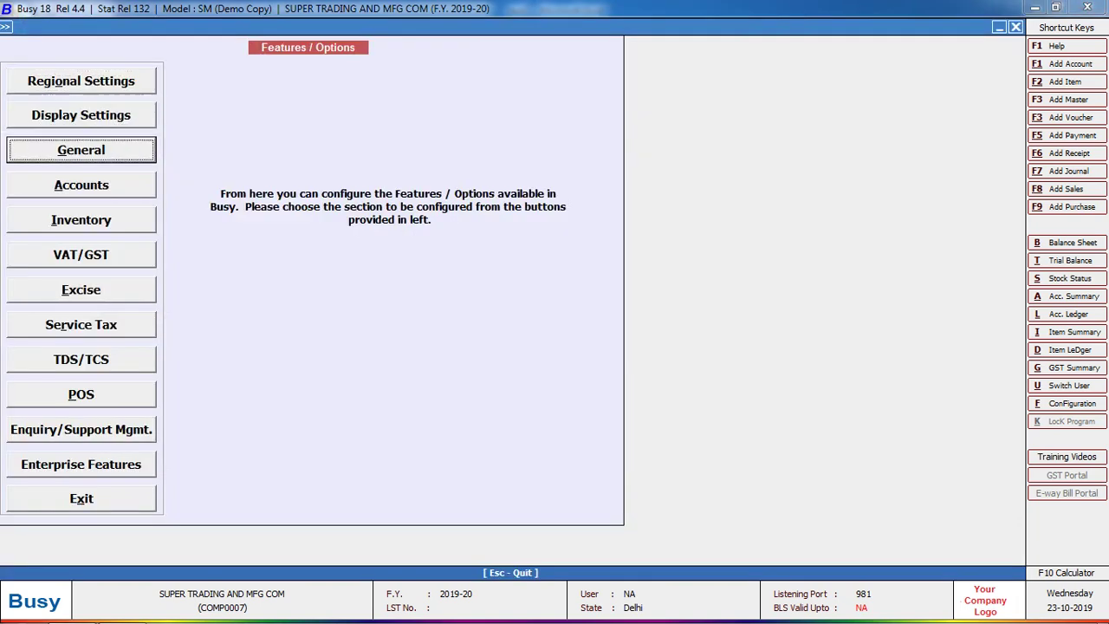
pyautogui.press('Down')
pyautogui.press('Down')
# - In the Job Work configuration, turn off in-house job work and tick parameter-wise consumed-goods details
pyautogui.press('Return')
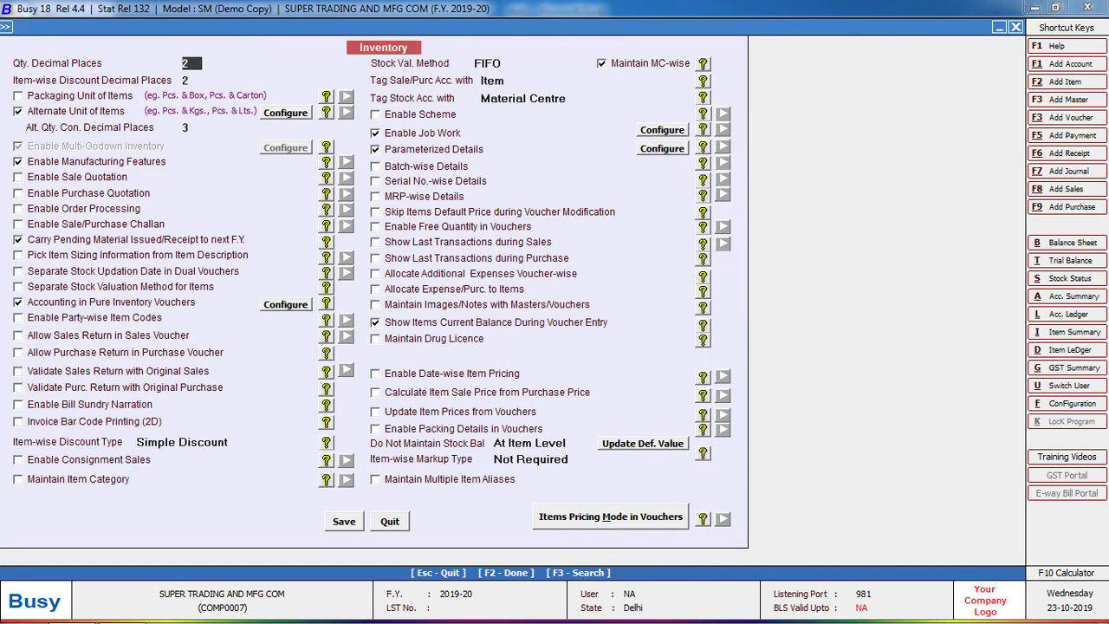
pyautogui.click(662, 130)
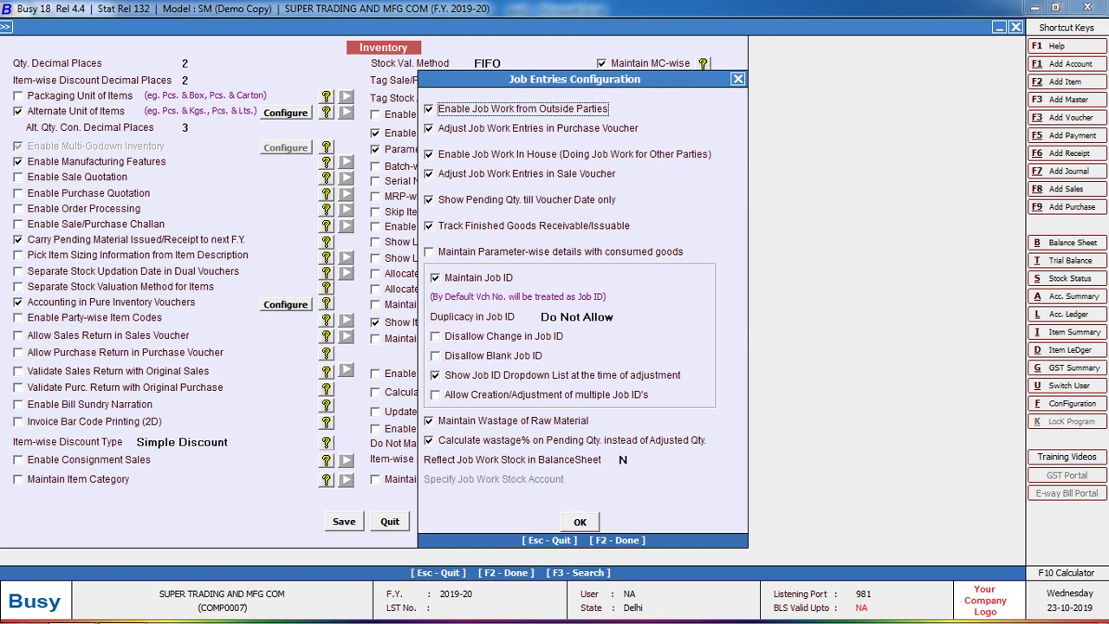
pyautogui.click(519, 154)
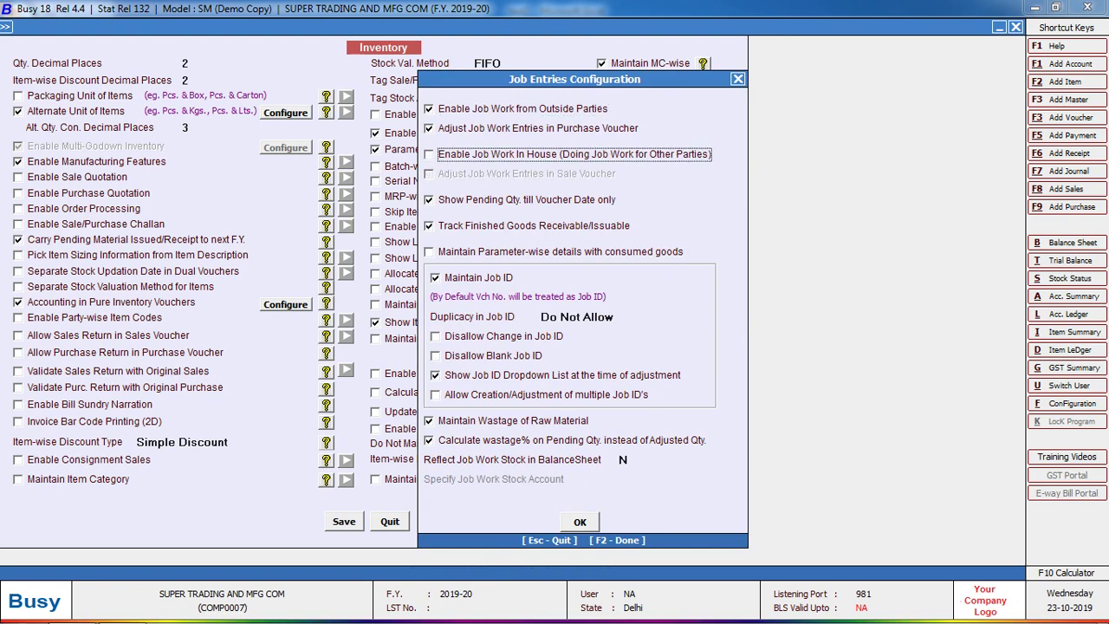
pyautogui.click(560, 251)
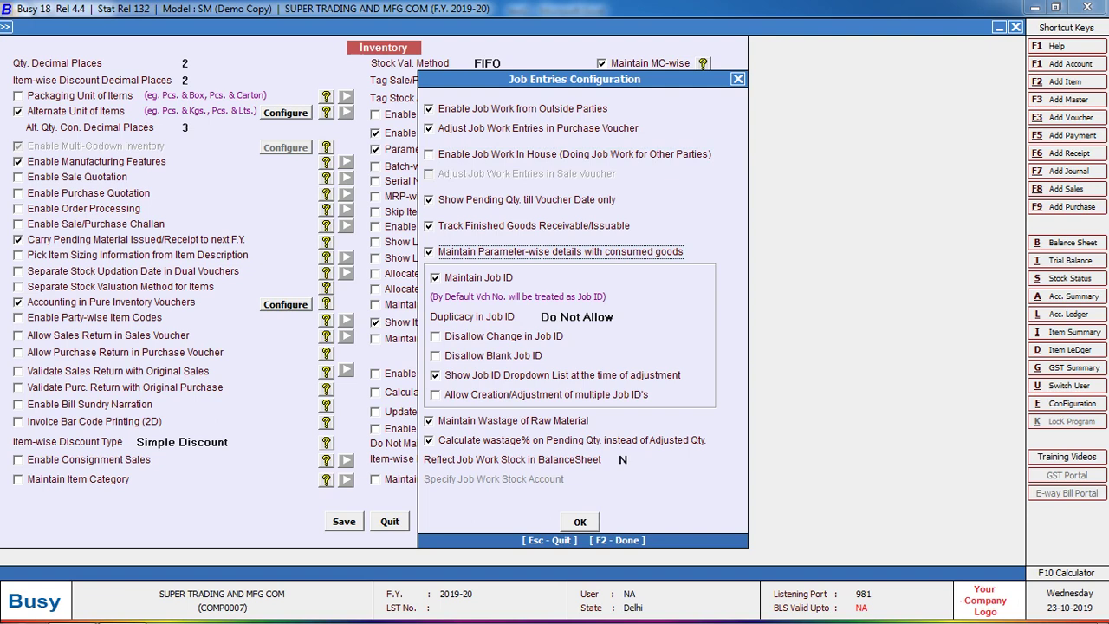
pyautogui.click(579, 522)
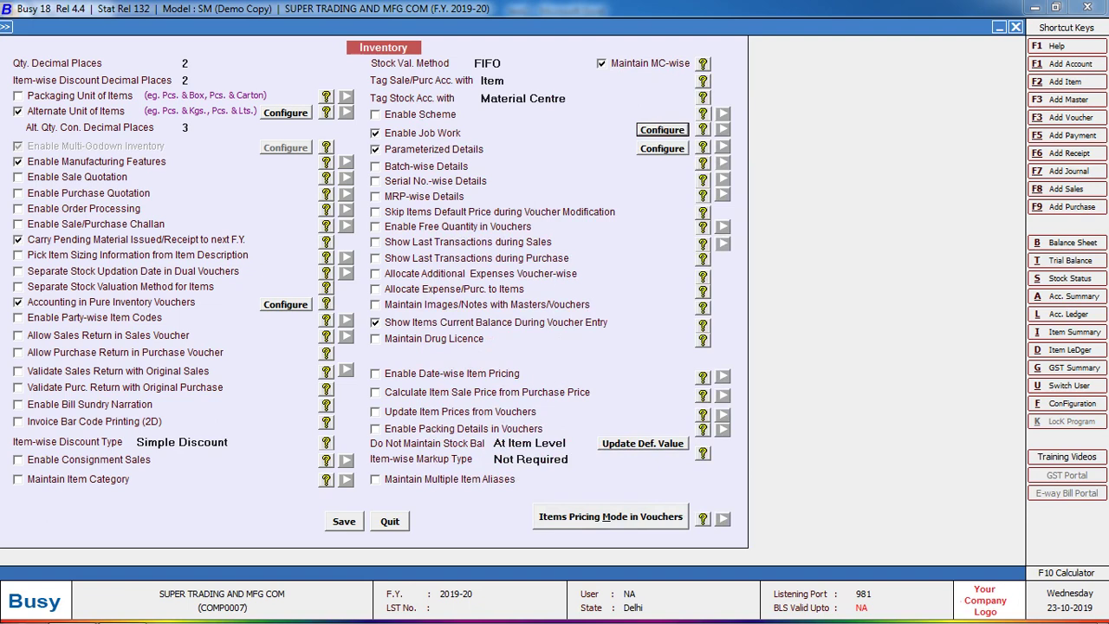
# - Leave the options and add a new Mat. Issued to Party voucher from Transactions
pyautogui.press('Escape')
pyautogui.press('Escape')
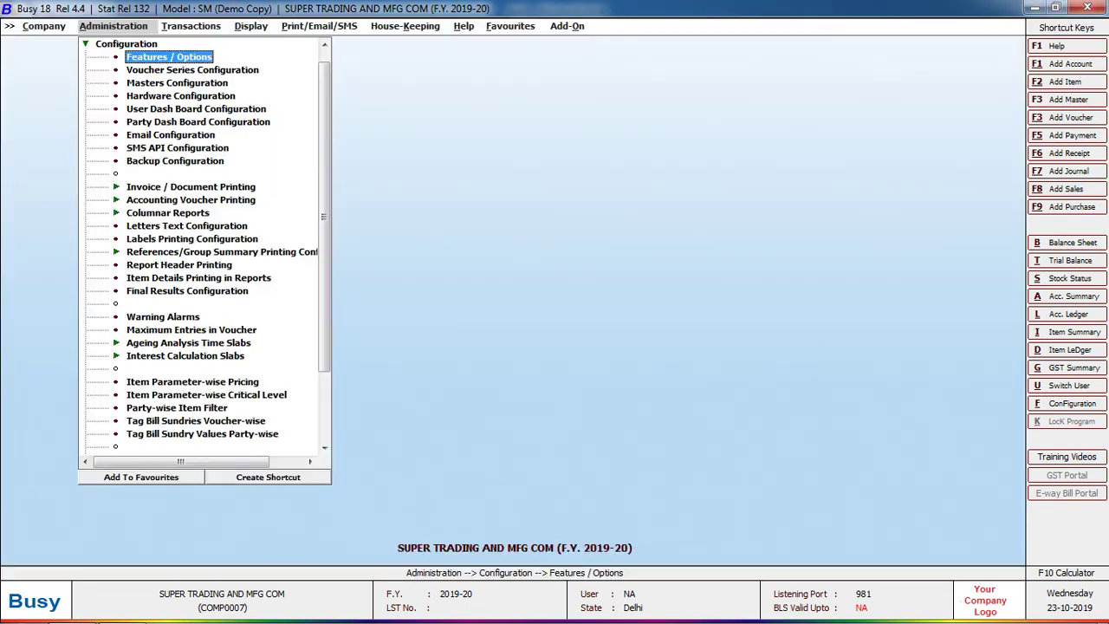
pyautogui.press('Right')
pyautogui.press('Down')
pyautogui.press('Down')
pyautogui.press('Down')
pyautogui.press('Down')
pyautogui.press('Down')
pyautogui.press('Down')
pyautogui.press('Down')
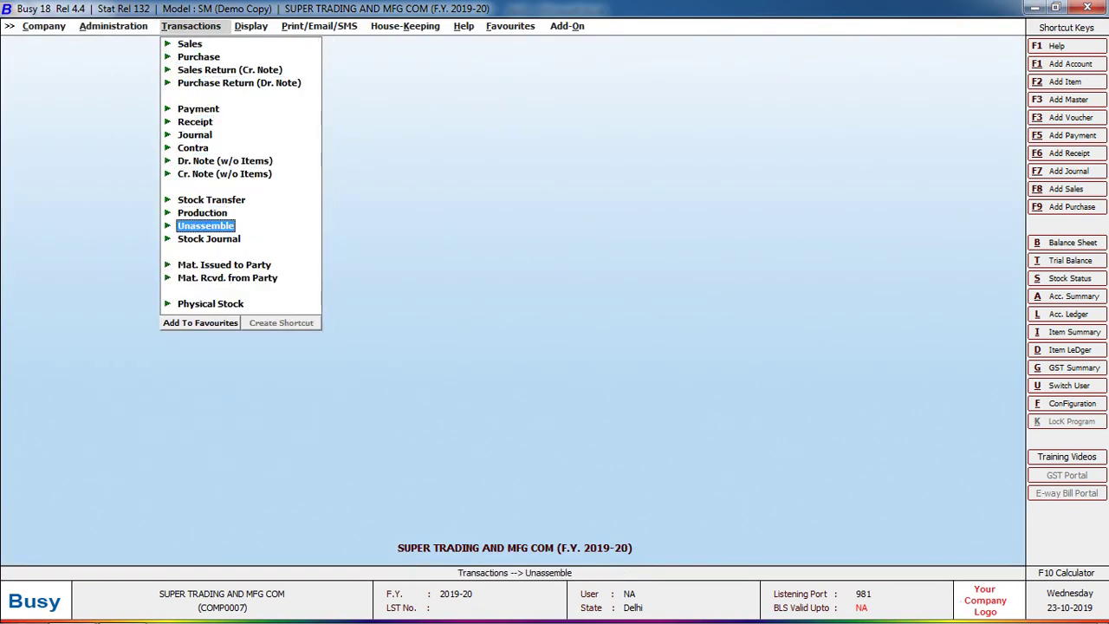
pyautogui.press('Down')
pyautogui.press('Down')
pyautogui.press('Return')
pyautogui.press('Return')
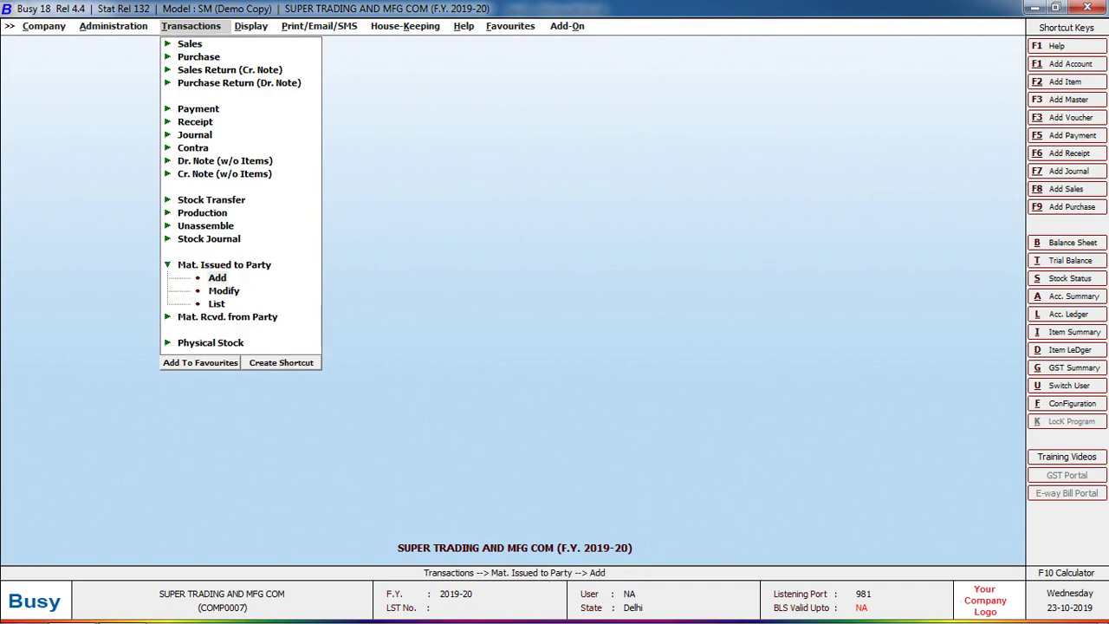
# - Check the Excel question sheet, then accept series Main and enter date 20-4
pyautogui.press('Return')
pyautogui.hotkey('alt', 'Tab')
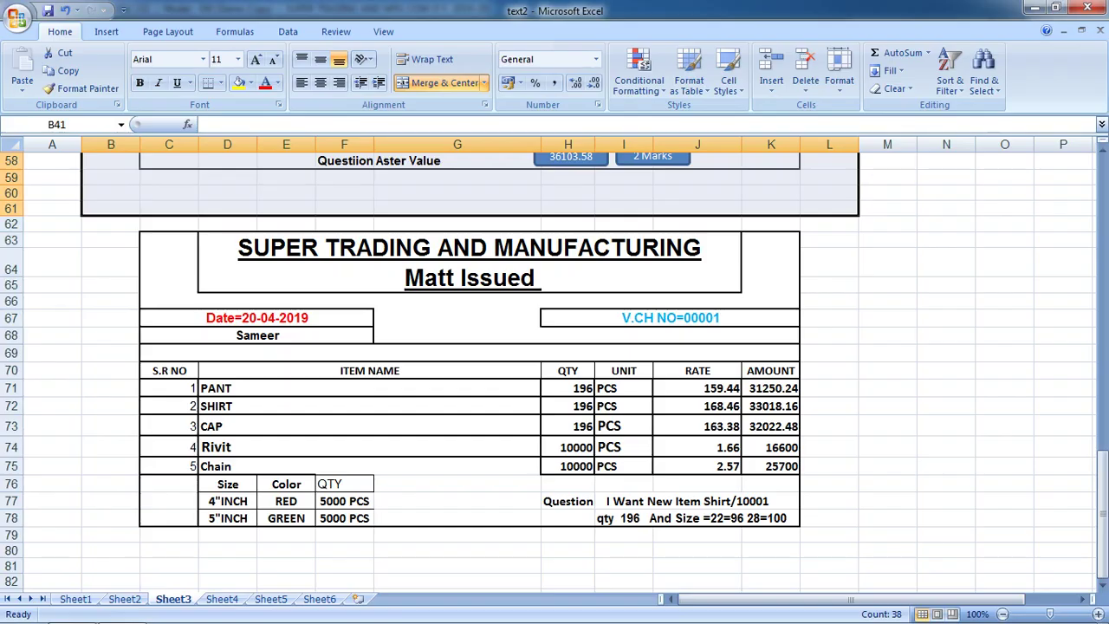
pyautogui.hotkey('alt', 'Tab')
pyautogui.write('20-4')
# - Confirm date 20-4-2019 and set the voucher type to Issued for Job Work
pyautogui.press('Return')
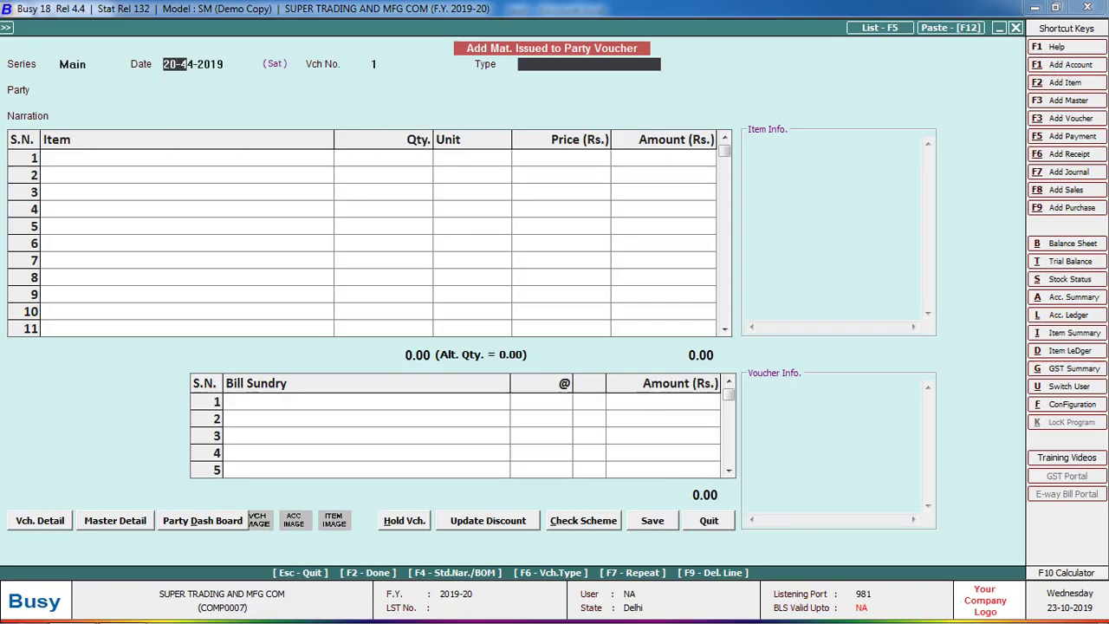
pyautogui.press('Return')
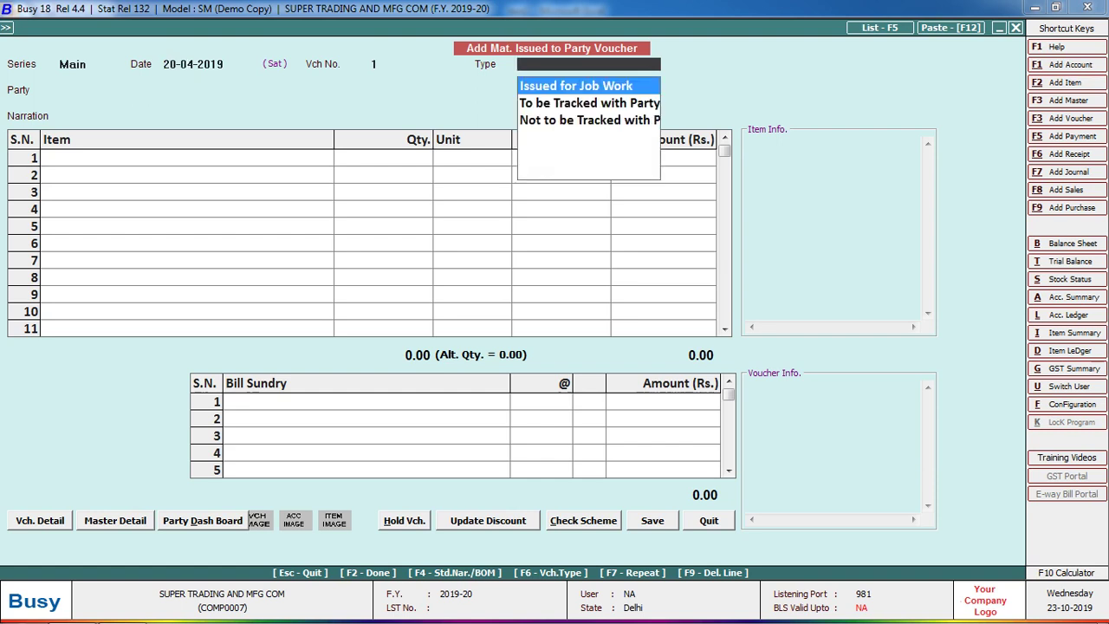
pyautogui.press('Return')
pyautogui.hotkey('alt', 'Tab')
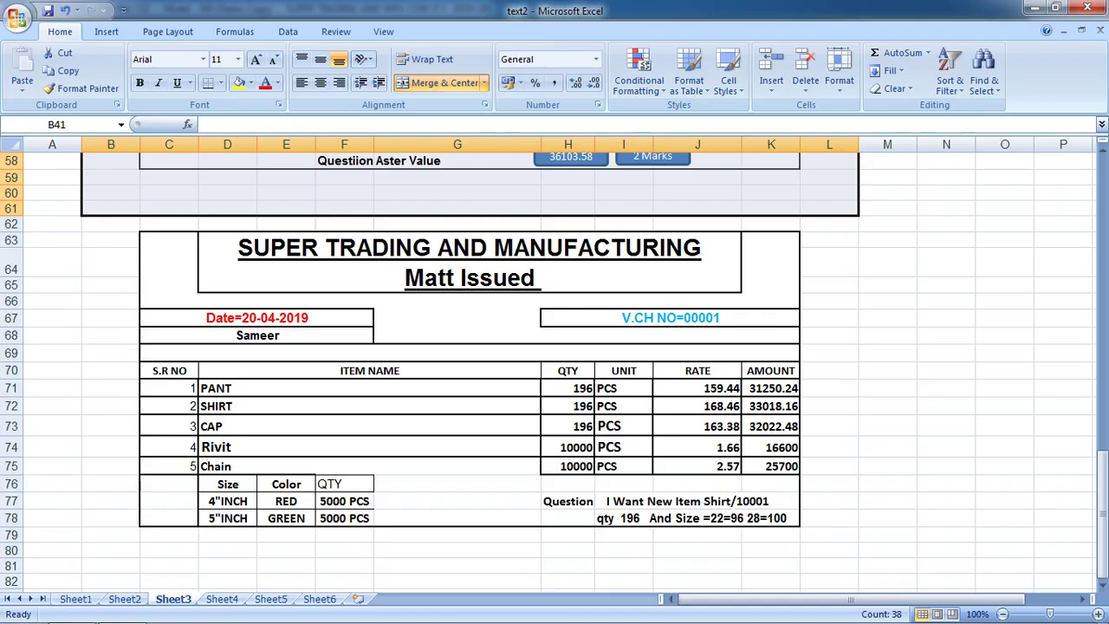
pyautogui.hotkey('alt', 'Tab')
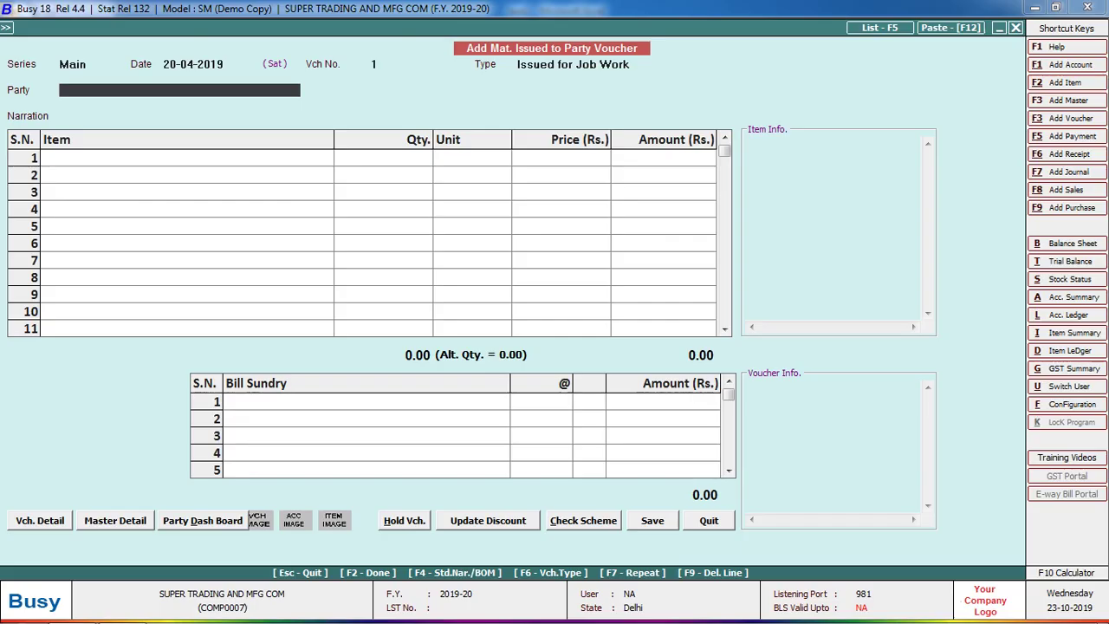
# - Create a new party account under Sundry Creditors and enter Job ID S/20042019/1
pyautogui.press('F3')
pyautogui.write('Sameer')
pyautogui.press('Return')
pyautogui.press('Return')
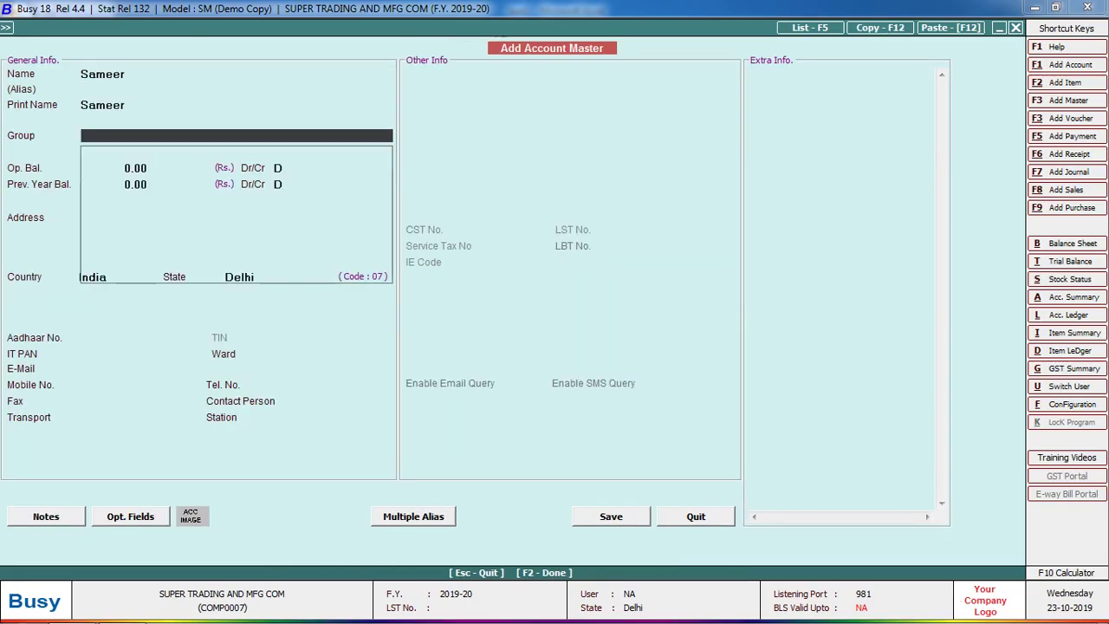
pyautogui.write('sun')
pyautogui.press('Return')
pyautogui.press('Return')
pyautogui.press('Return')
pyautogui.press('Return')
pyautogui.press('Return')
pyautogui.press('Return')
pyautogui.press('Return')
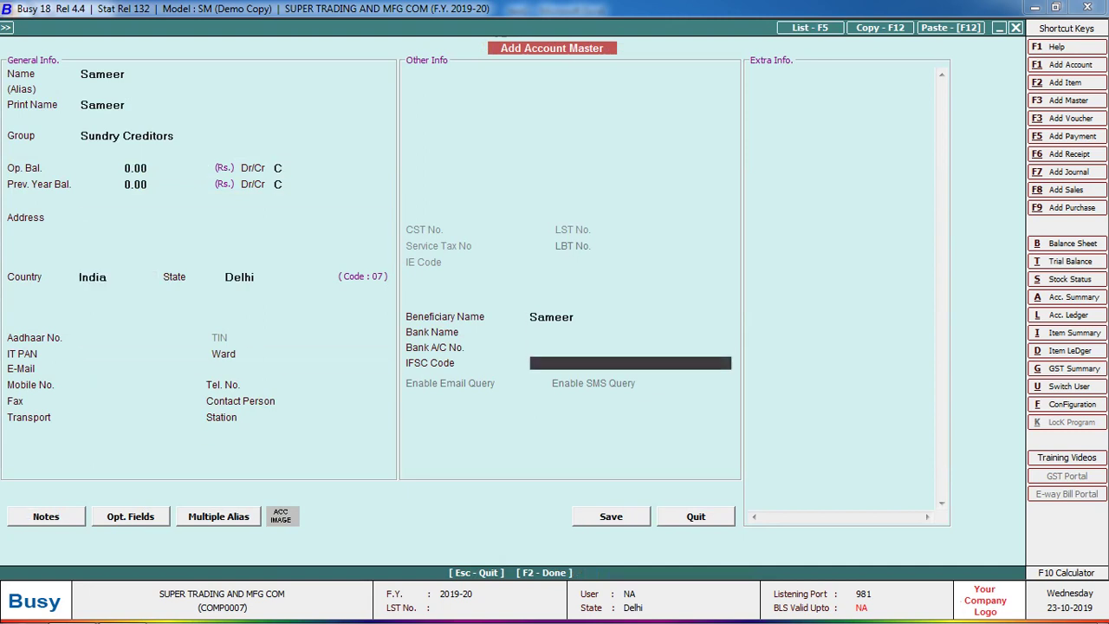
pyautogui.press('Return')
pyautogui.press('Return')
pyautogui.press('Return')
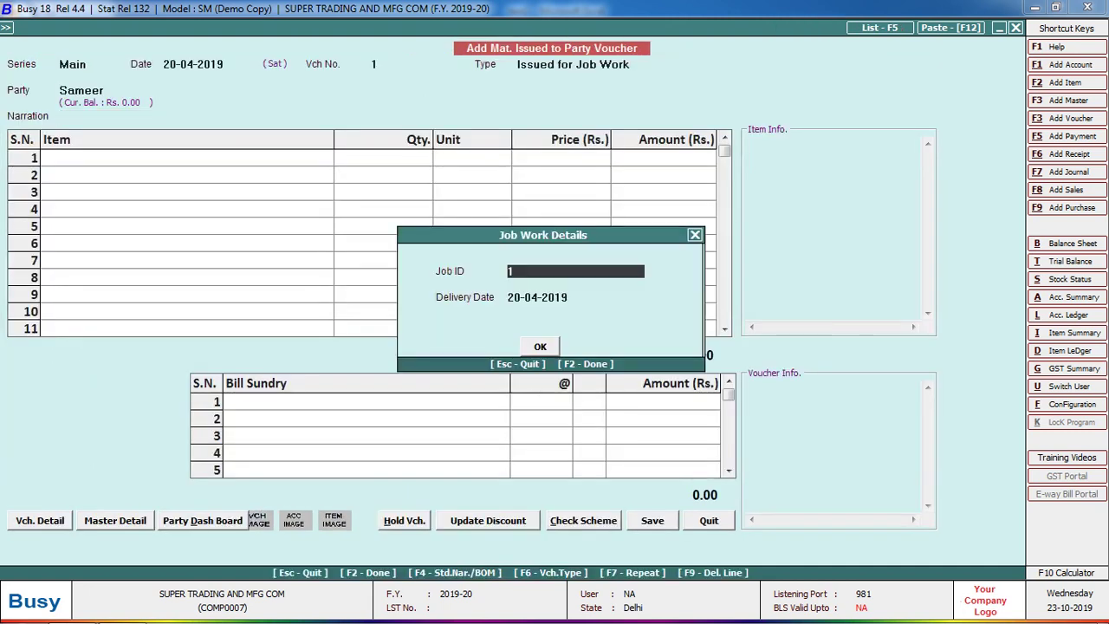
pyautogui.write('S/')
pyautogui.write('200420')
pyautogui.write('19/1')
pyautogui.press('Return')
pyautogui.press('Return')
pyautogui.press('Return')
pyautogui.hotkey('alt', 'Tab')
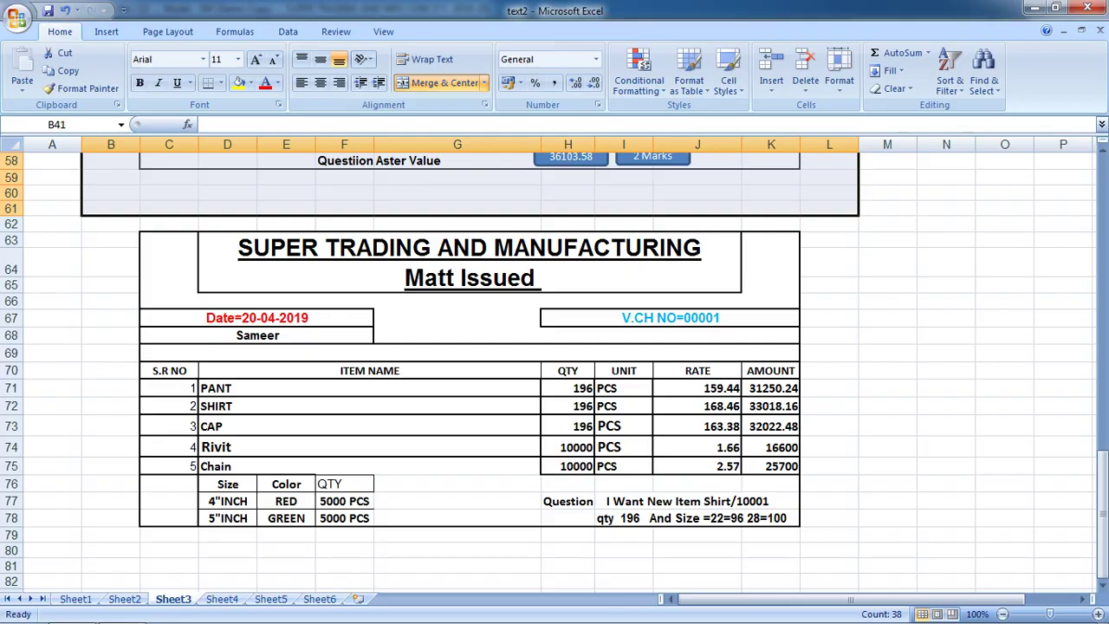
# - Enter PANT as the first item with ANSH JI as its material centre
pyautogui.hotkey('alt', 'Tab')
pyautogui.write('pa')
pyautogui.press('Return')
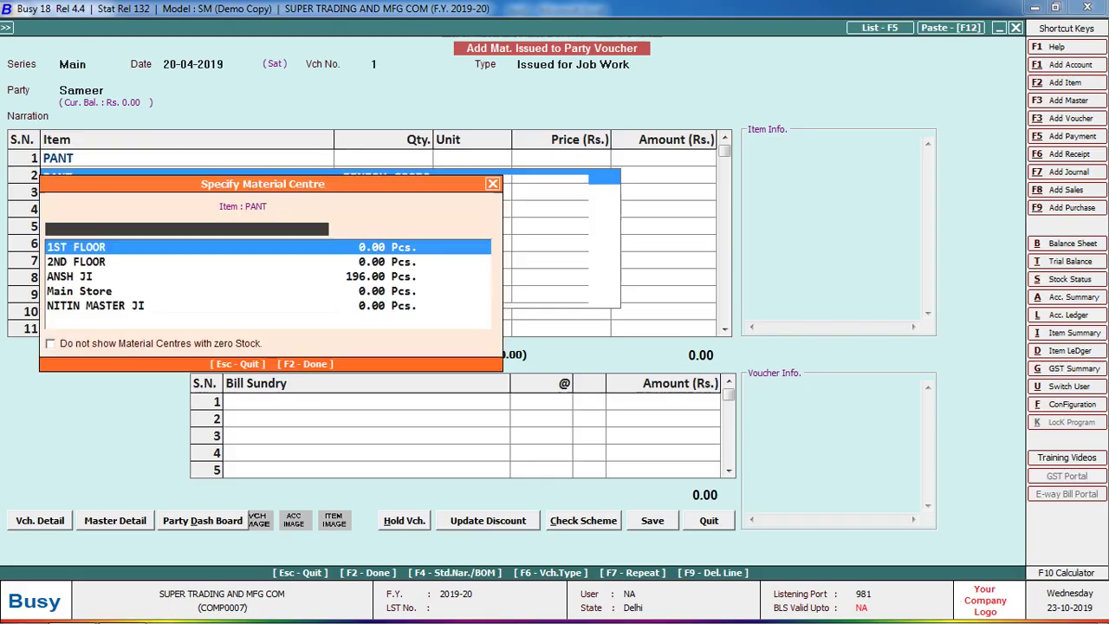
pyautogui.press('Down')
pyautogui.press('Down')
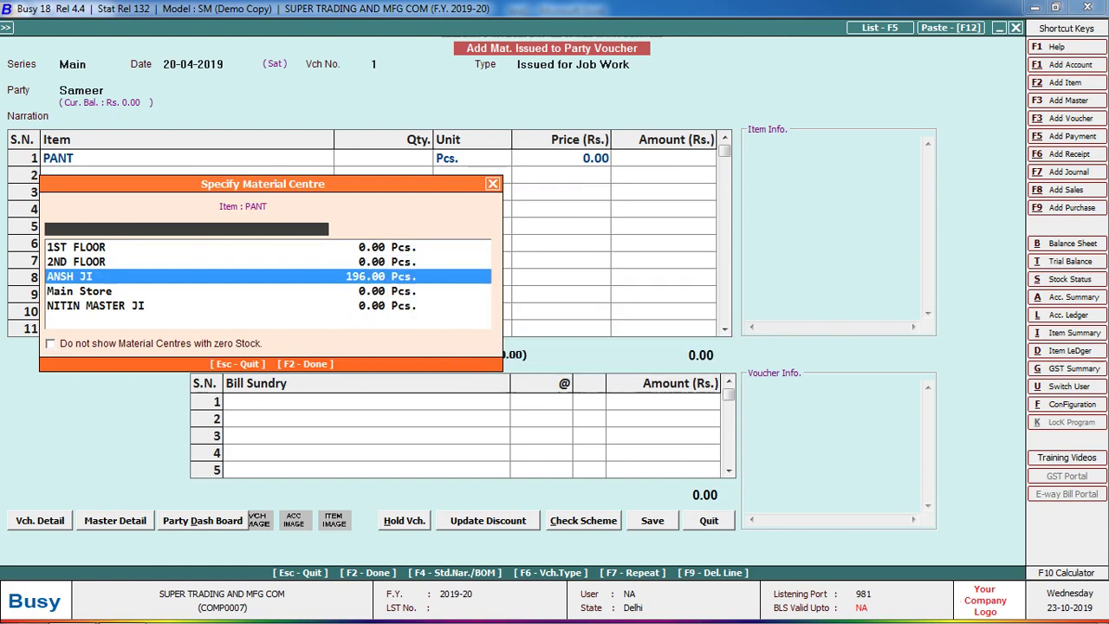
pyautogui.hotkey('alt', 'Tab')
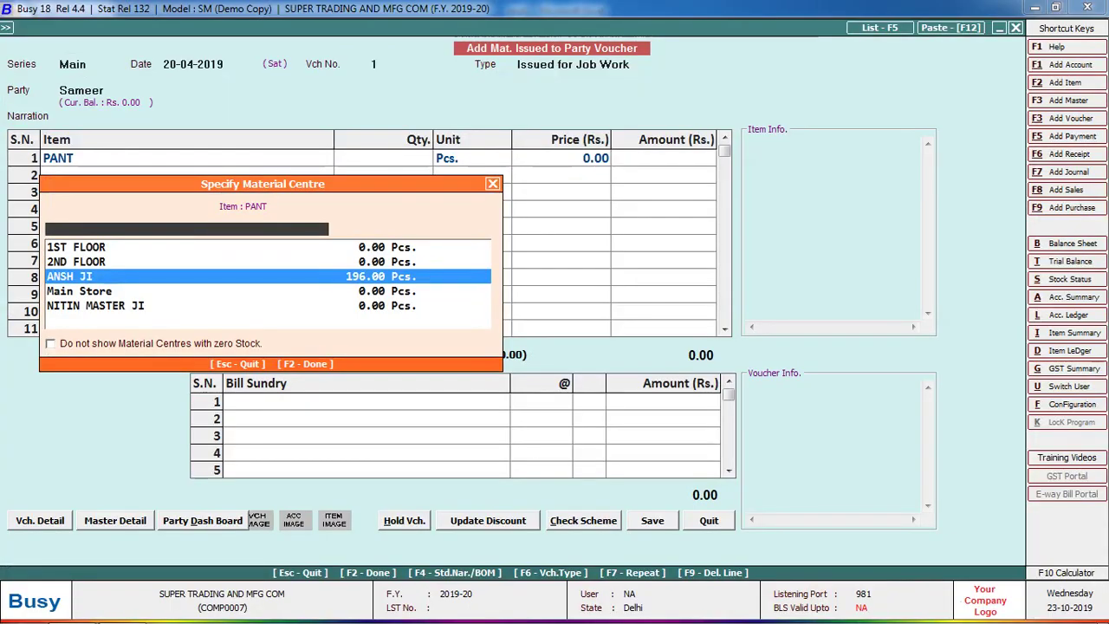
pyautogui.press('Return')
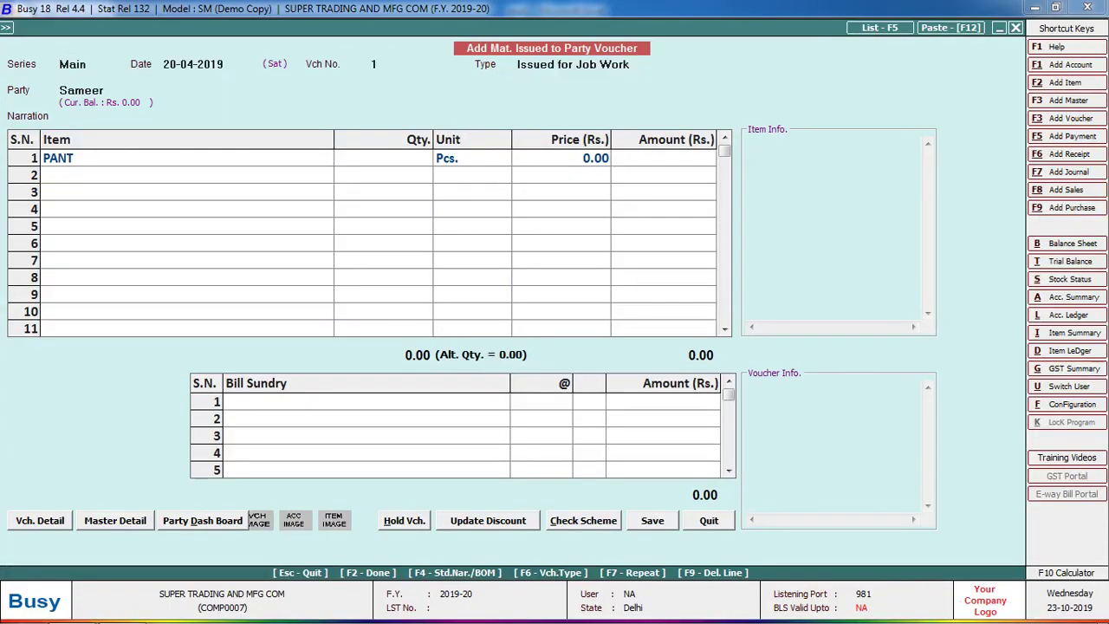
# - Quit the voucher without saving and return to the transaction types
pyautogui.press('Escape')
pyautogui.press('y')
pyautogui.press('Escape')
pyautogui.press('Up')
# - Open the Stock Transfer voucher list and inspect one of its vouchers
pyautogui.press('Up')
pyautogui.press('Up')
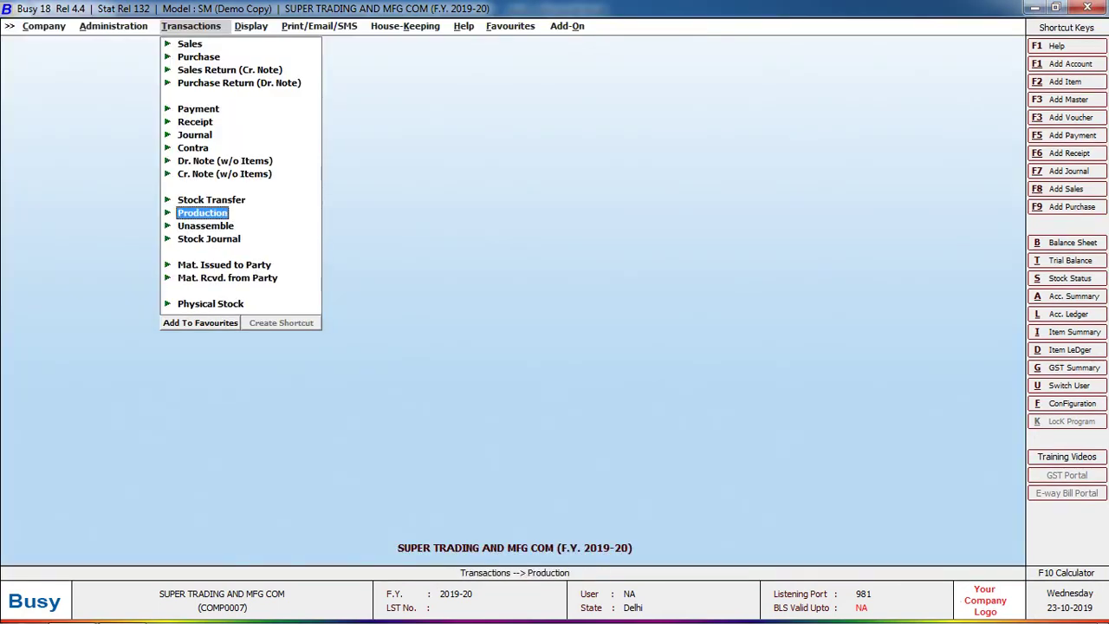
pyautogui.press('Up')
pyautogui.press('Return')
pyautogui.press('Down')
pyautogui.press('Down')
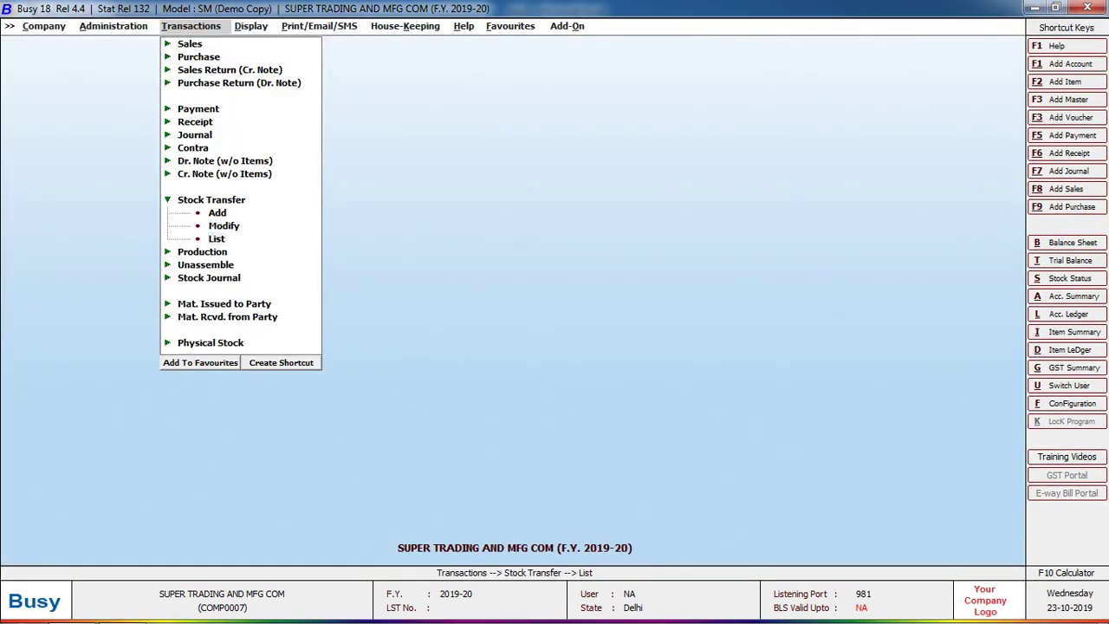
pyautogui.press('Return')
pyautogui.press('F2')
pyautogui.press('Down')
pyautogui.press('Down')
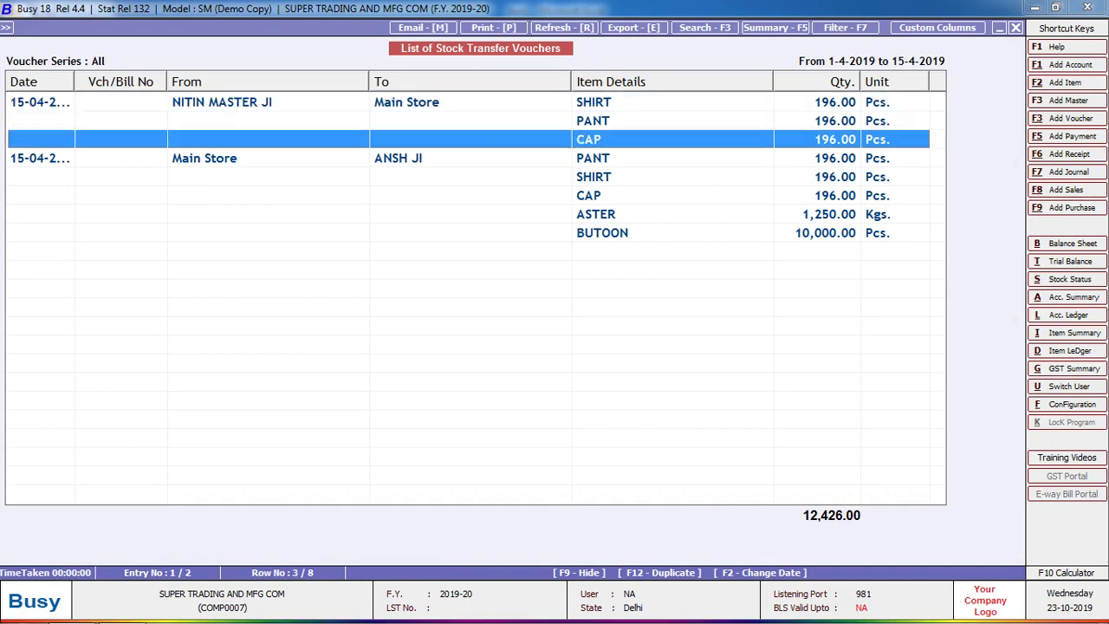
pyautogui.press('Down')
pyautogui.press('Return')
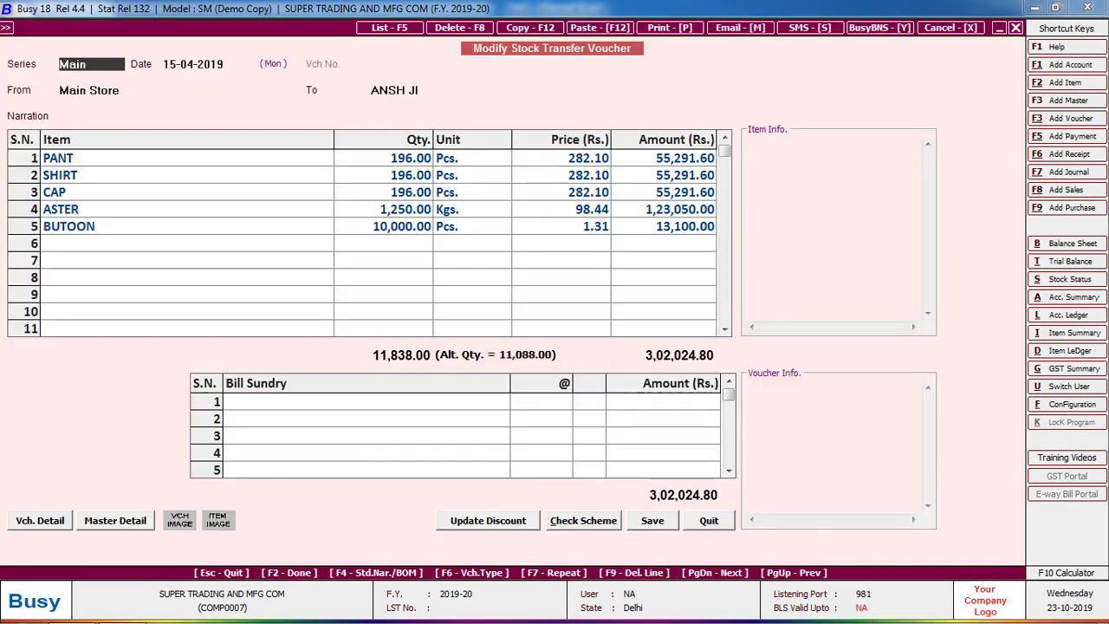
pyautogui.press('Escape')
# - Reopen the Main Store to ANSH JI stock transfer voucher, then close the list
pyautogui.press('Up')
pyautogui.press('Up')
pyautogui.press('Up')
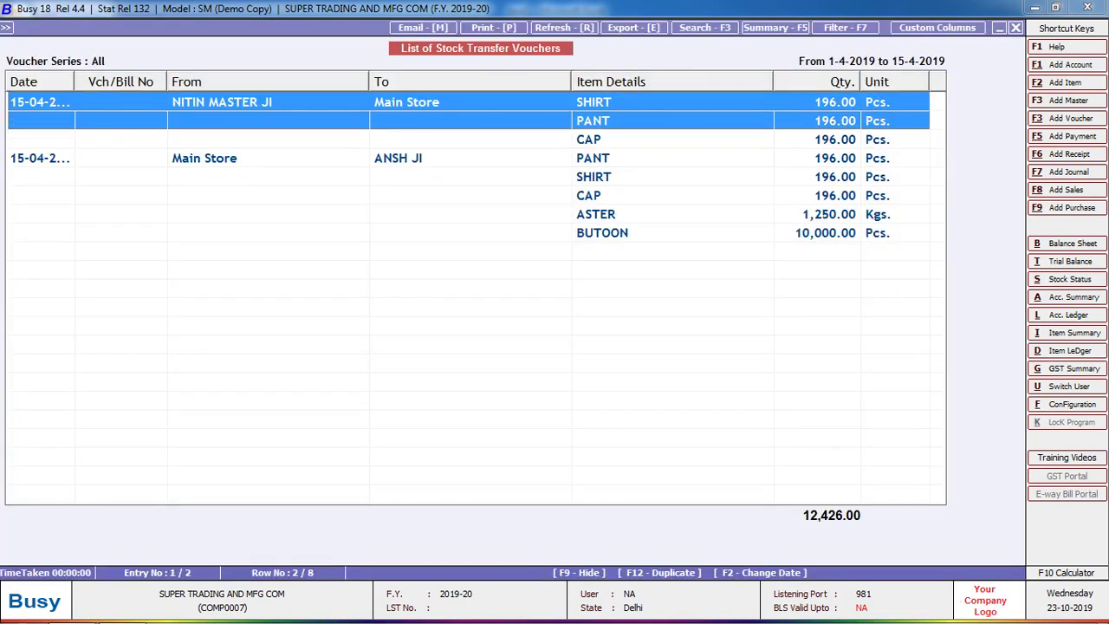
pyautogui.press('Down')
pyautogui.press('Down')
pyautogui.press('Down')
pyautogui.press('Return')
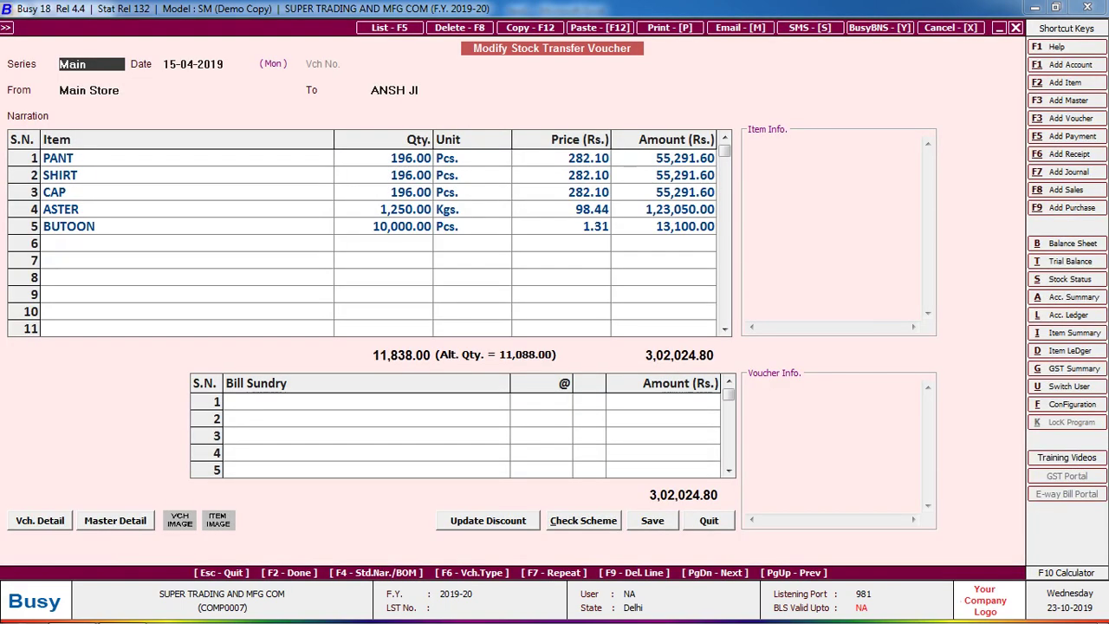
pyautogui.press('Return')
pyautogui.press('Return')
pyautogui.press('Escape')
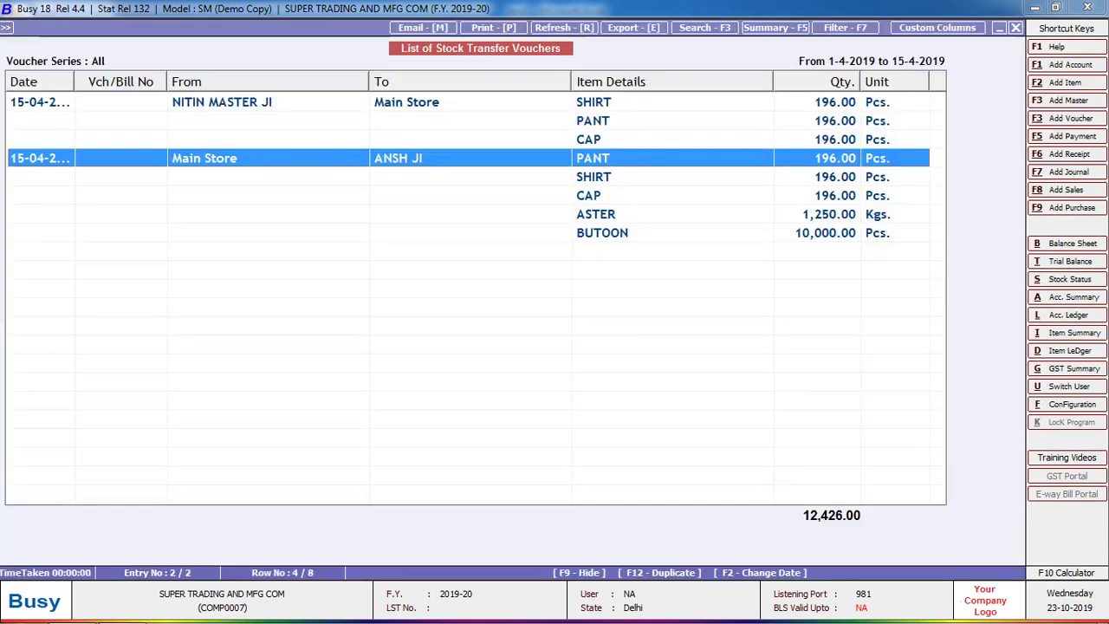
pyautogui.press('Escape')
pyautogui.press('Escape')
pyautogui.press('Down')
# - Review the list of Stock Journal vouchers
pyautogui.press('Down')
pyautogui.press('Down')
pyautogui.press('Return')
pyautogui.press('Down')
pyautogui.press('Down')
pyautogui.press('Down')
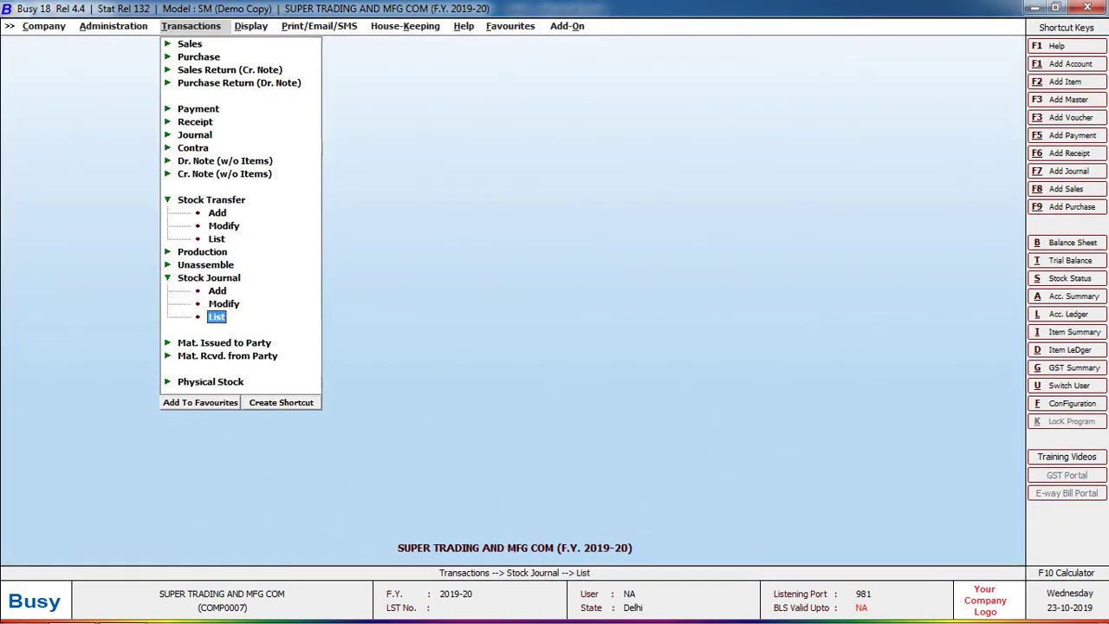
pyautogui.press('Return')
pyautogui.press('F2')
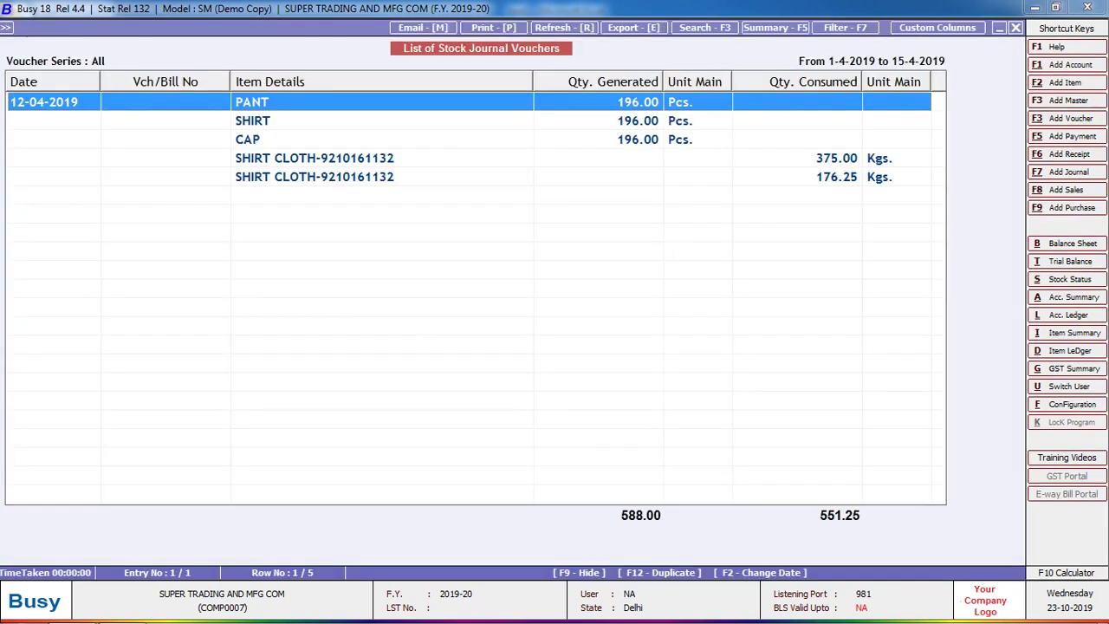
pyautogui.press('Escape')
pyautogui.press('Escape')
pyautogui.press('Up')
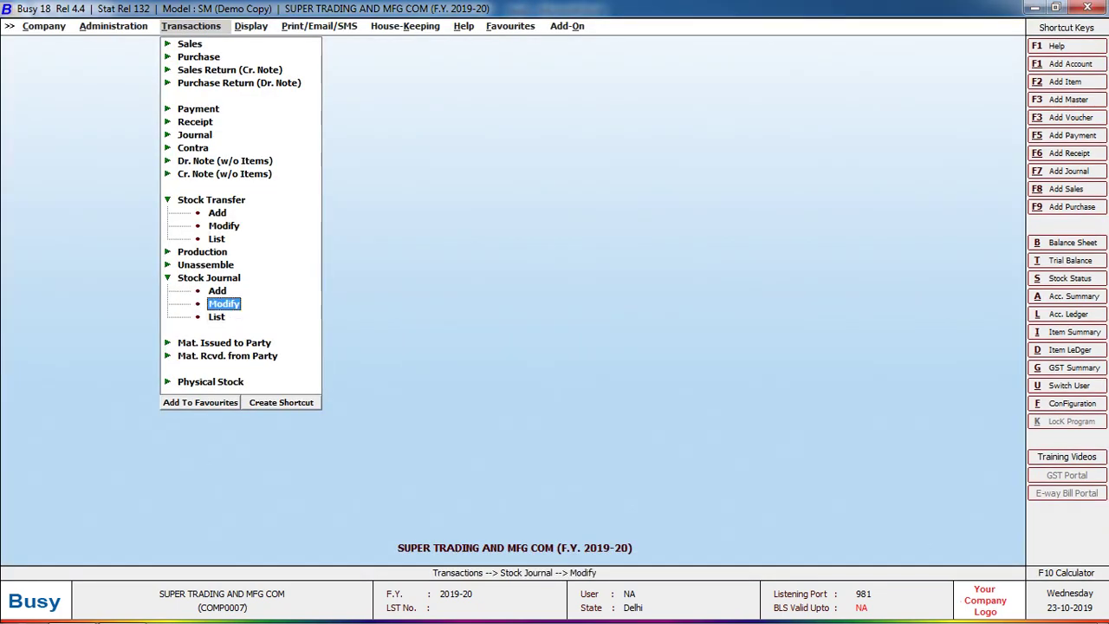
# - Start a new Stock Transfer voucher
pyautogui.press('Up')
pyautogui.press('Up')
pyautogui.press('Up')
pyautogui.press('Up')
pyautogui.press('Up')
pyautogui.press('Up')
pyautogui.press('Up')
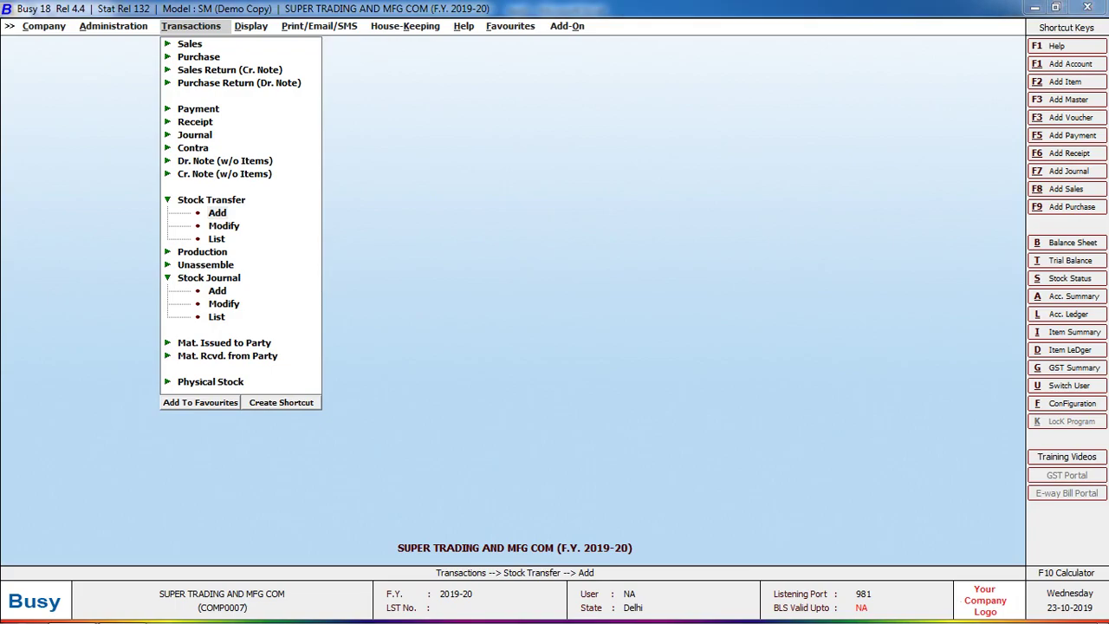
pyautogui.press('Return')
pyautogui.press('Return')
pyautogui.press('Up')
# - Date the stock transfer 17-04-2019, from ANSH JI to Main Store
pyautogui.hotkey('alt', 'Tab')
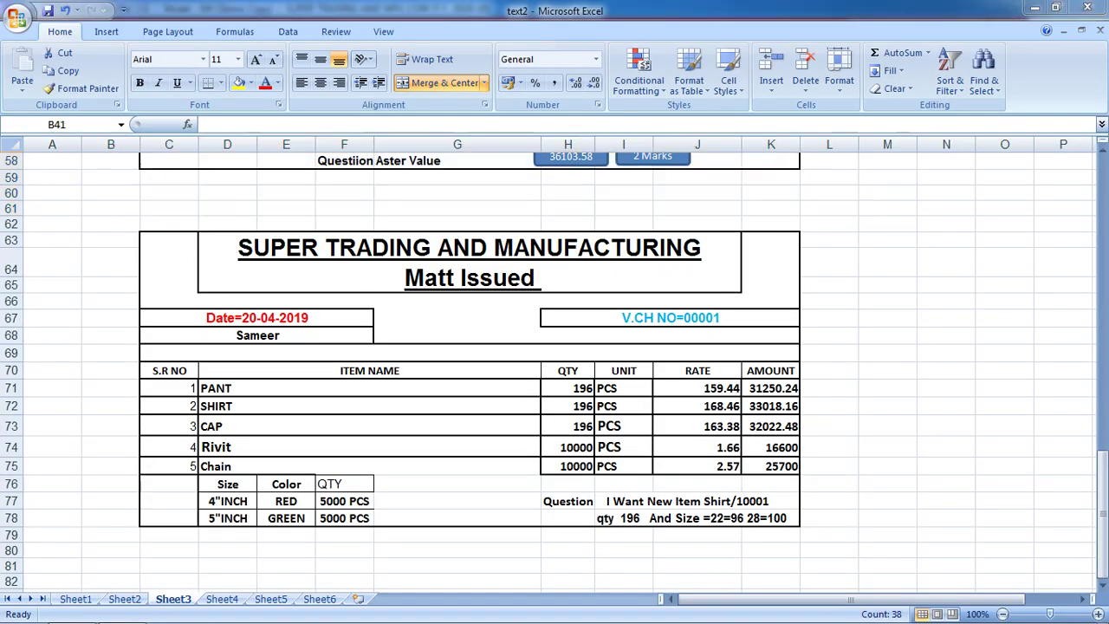
pyautogui.hotkey('alt', 'Tab')
pyautogui.write('17')
pyautogui.press('Return')
pyautogui.write('ANSH')
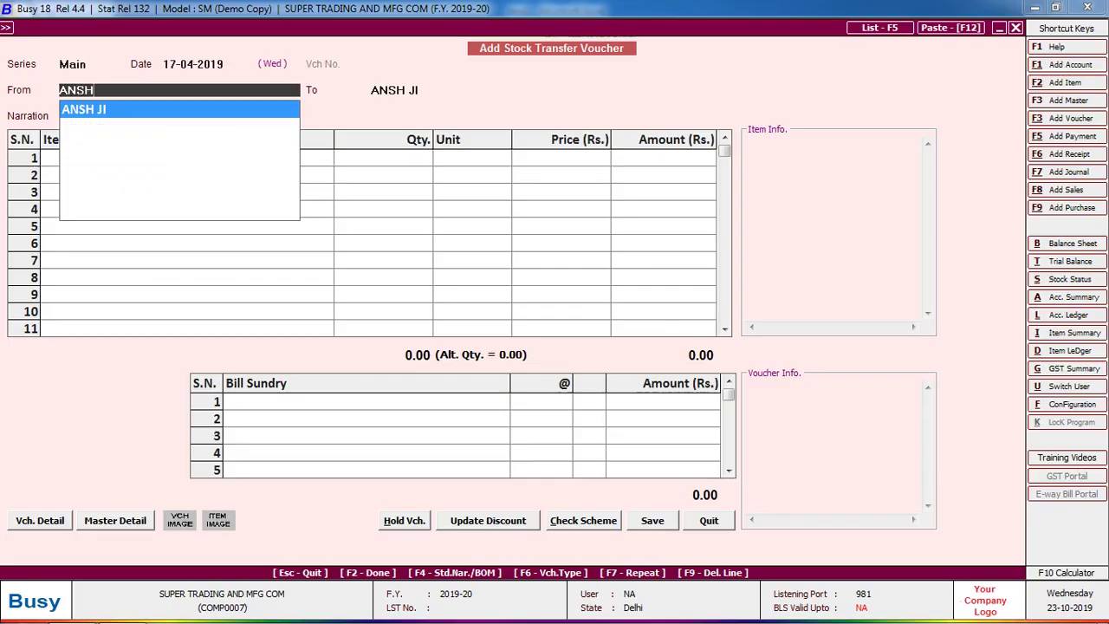
pyautogui.press('Return')
pyautogui.write('Main')
# - Add PANT and SHIRT at 196 Pcs each
pyautogui.press('Return')
pyautogui.write('P')
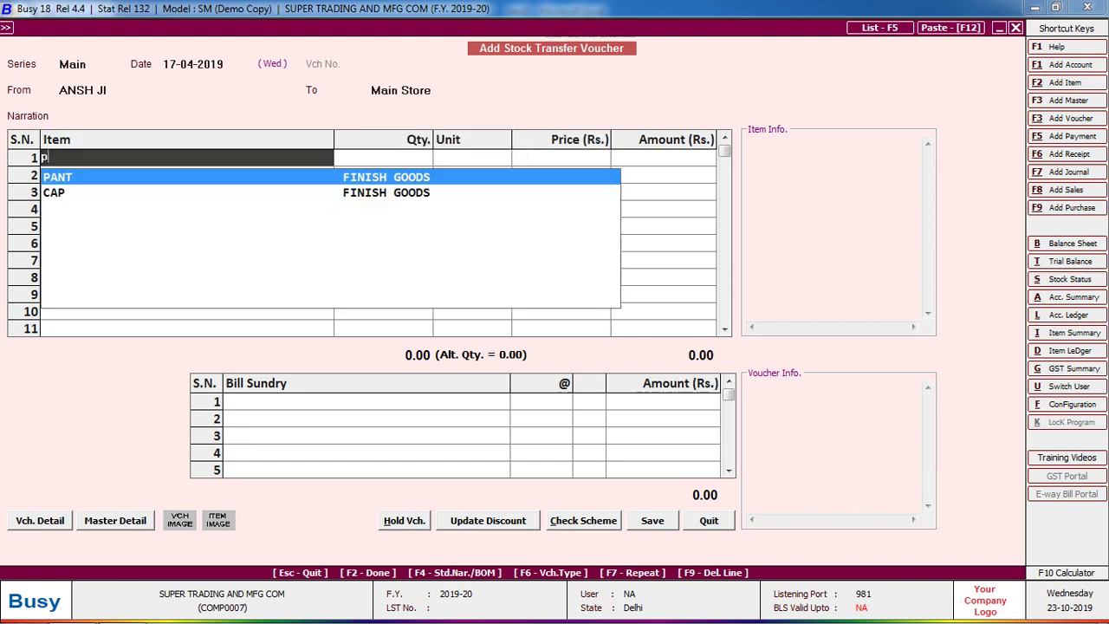
pyautogui.press('Return')
pyautogui.write('196')
pyautogui.press('Return')
pyautogui.press('Return')
pyautogui.press('Return')
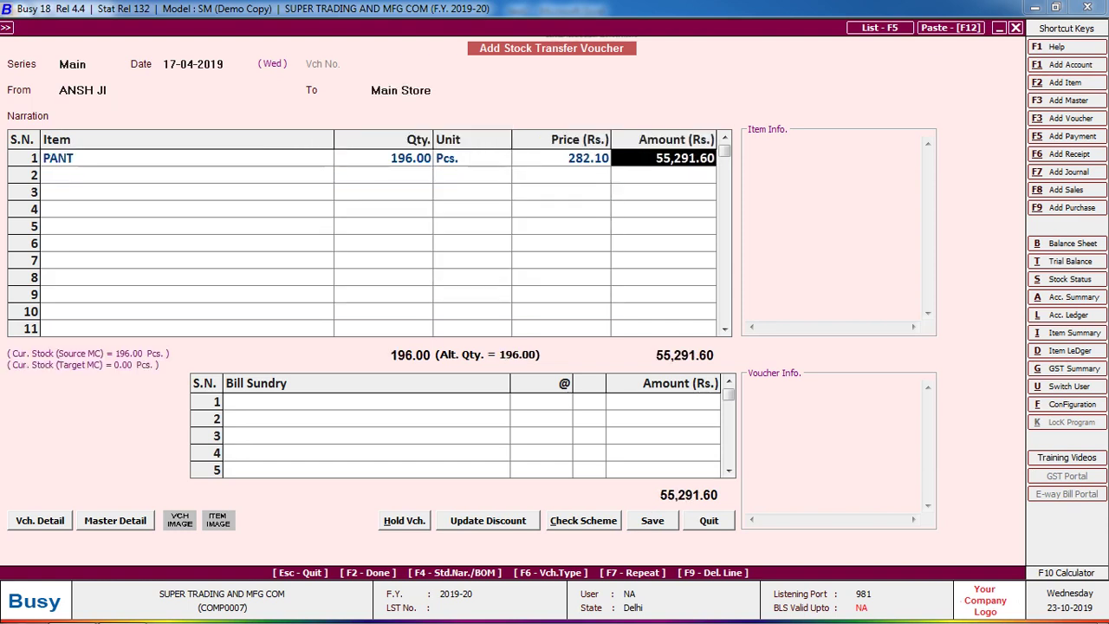
pyautogui.press('Return')
pyautogui.write('S')
pyautogui.press('Return')
pyautogui.write('196')
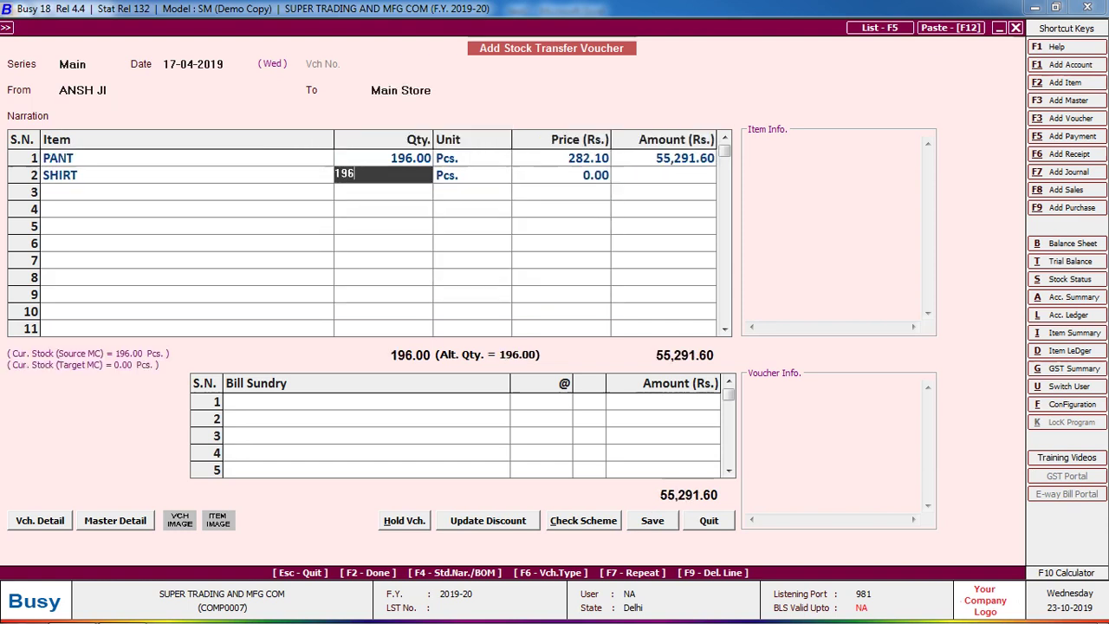
# - Add CAP at 196 Pcs, completing the item list
pyautogui.press('Return')
pyautogui.press('Return')
pyautogui.press('Return')
pyautogui.press('Return')
pyautogui.write('c')
pyautogui.press('Return')
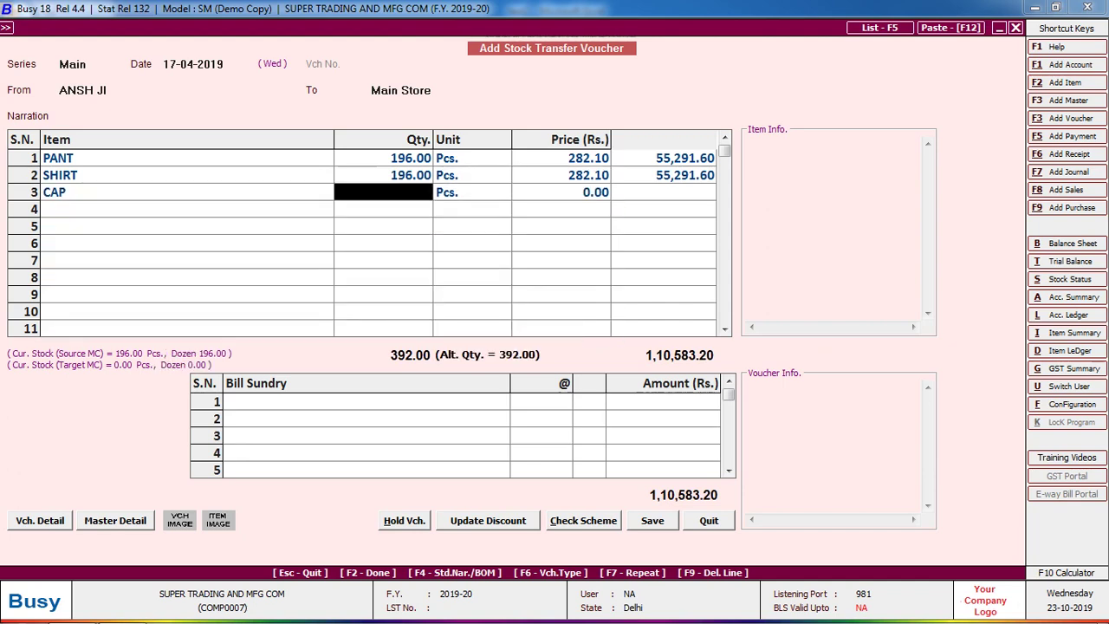
pyautogui.write('196')
pyautogui.press('Return')
pyautogui.press('Return')
pyautogui.press('Return')
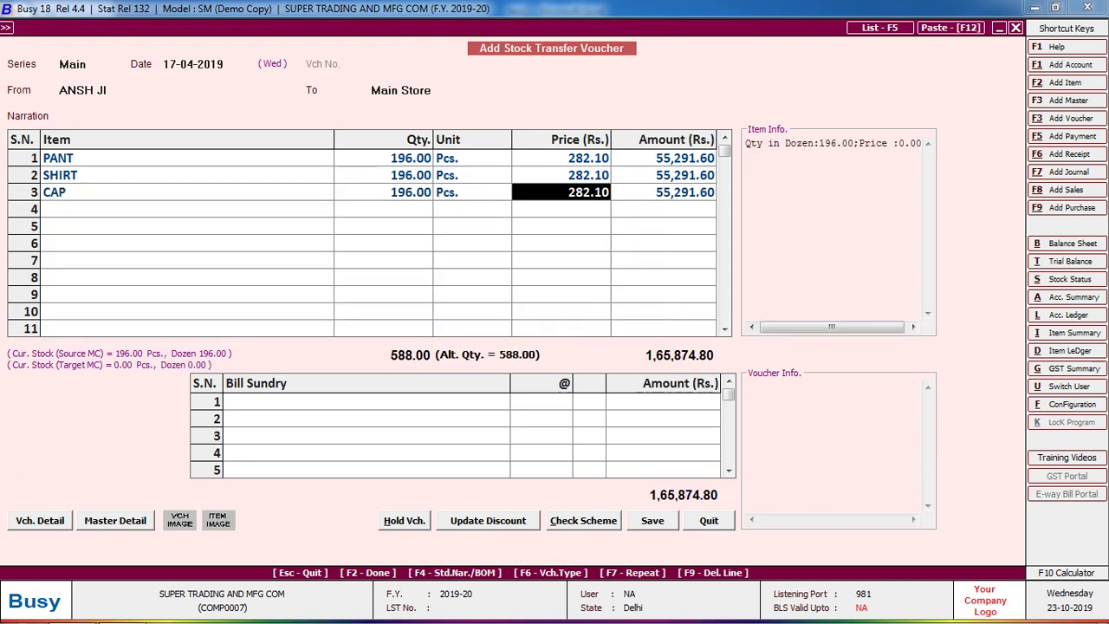
pyautogui.press('Return')
pyautogui.press('Return')
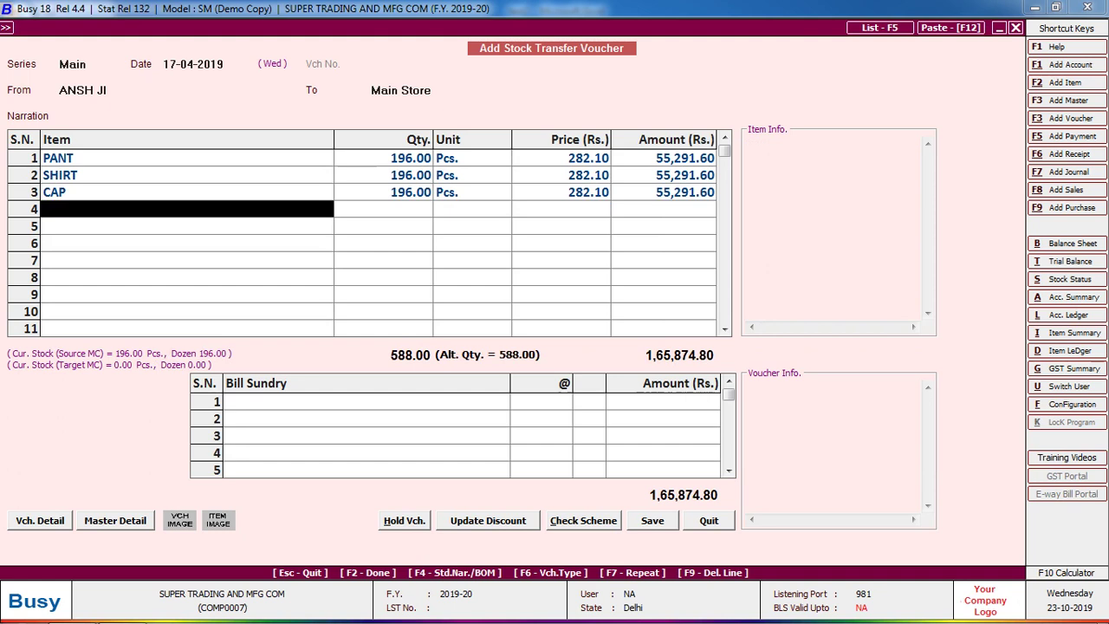
pyautogui.press('Return')
# - Add bill sundry JOB WORK A/C at 100 per piece after checking the rate in Excel
pyautogui.write('j')
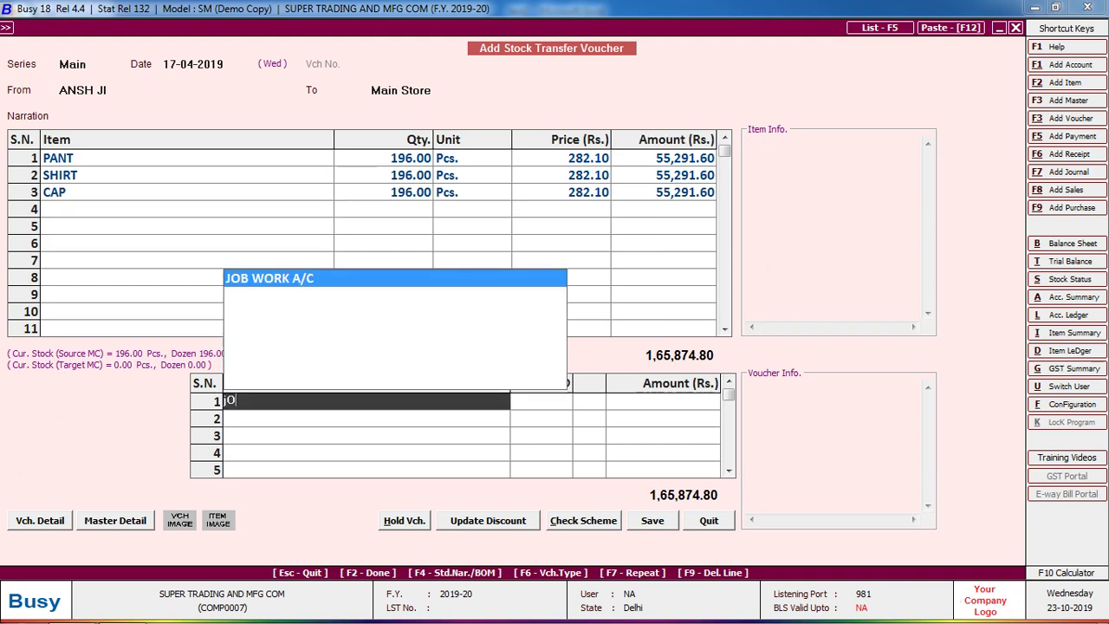
pyautogui.press('Return')
pyautogui.hotkey('alt', 'Tab')
pyautogui.scroll(4, 554, 372)
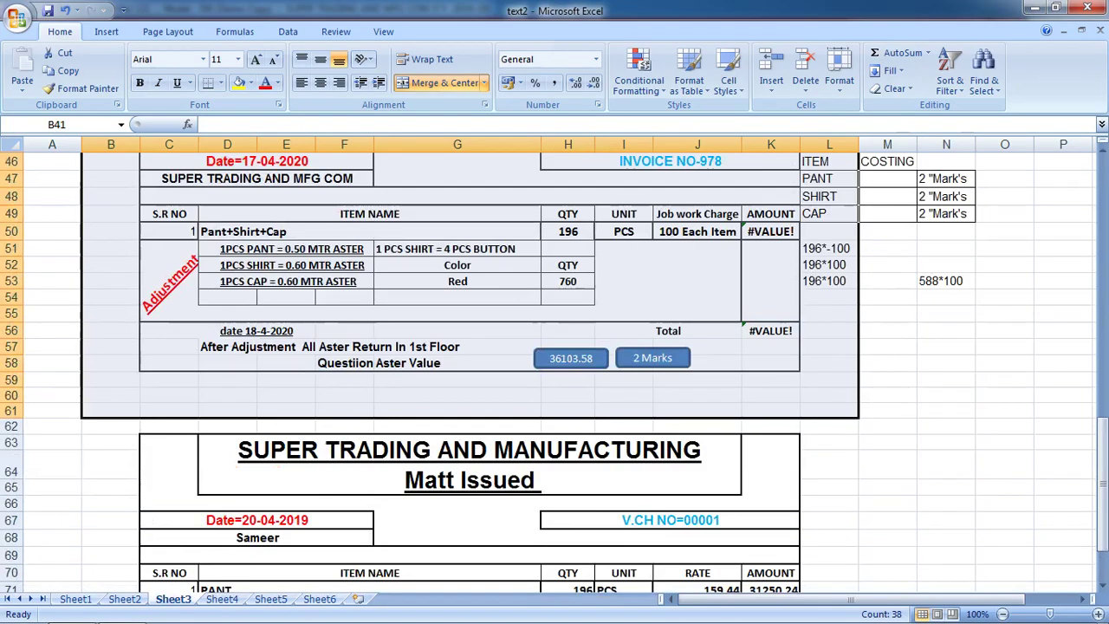
pyautogui.scroll(2, 554, 372)
pyautogui.click(698, 328)
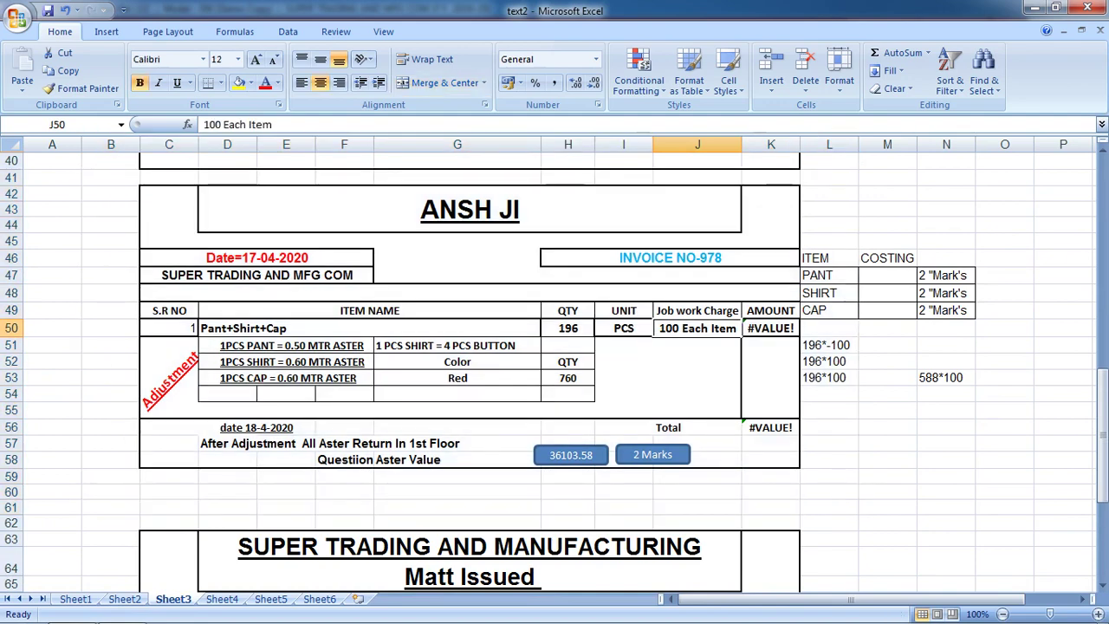
pyautogui.hotkey('alt', 'Tab')
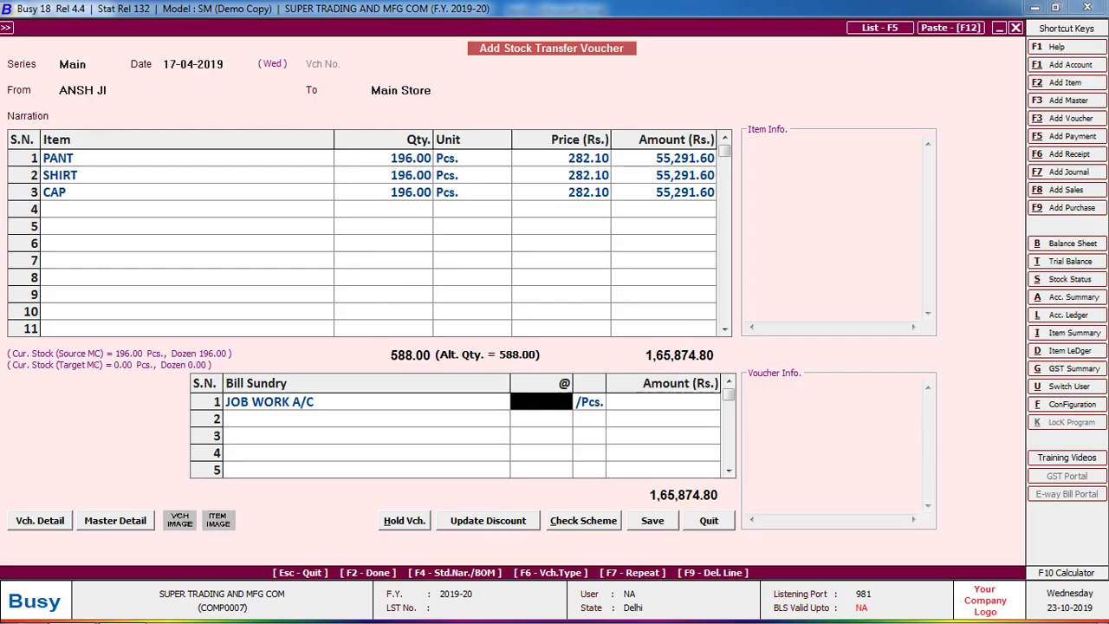
pyautogui.write('100')
pyautogui.press('Return')
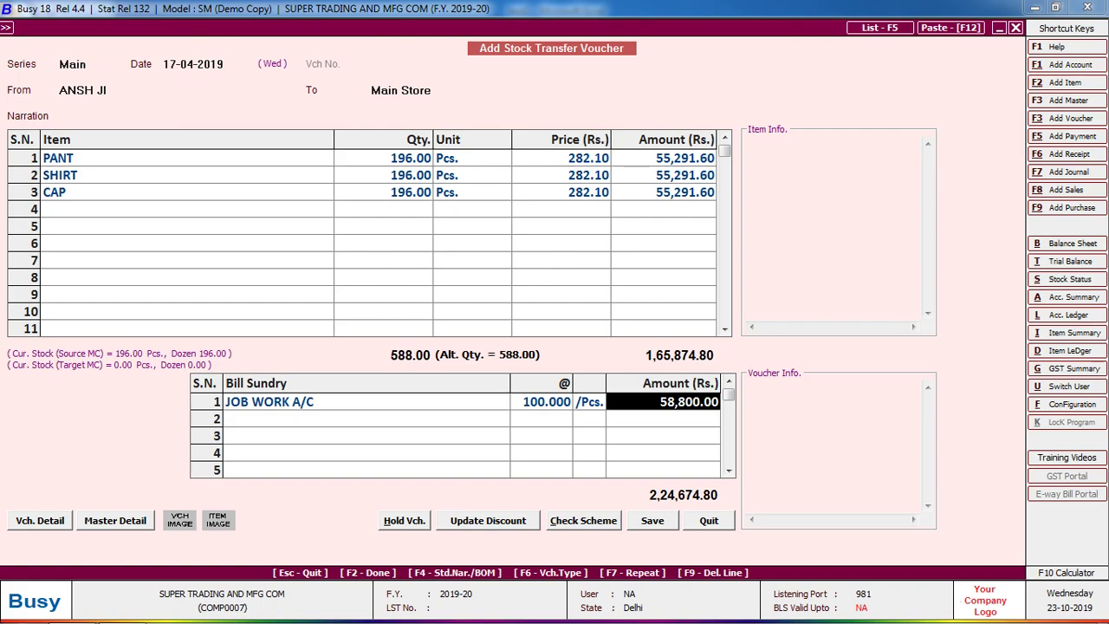
pyautogui.hotkey('alt', 'Tab')
pyautogui.hotkey('alt', 'Tab')
pyautogui.hotkey('alt', 'Tab')
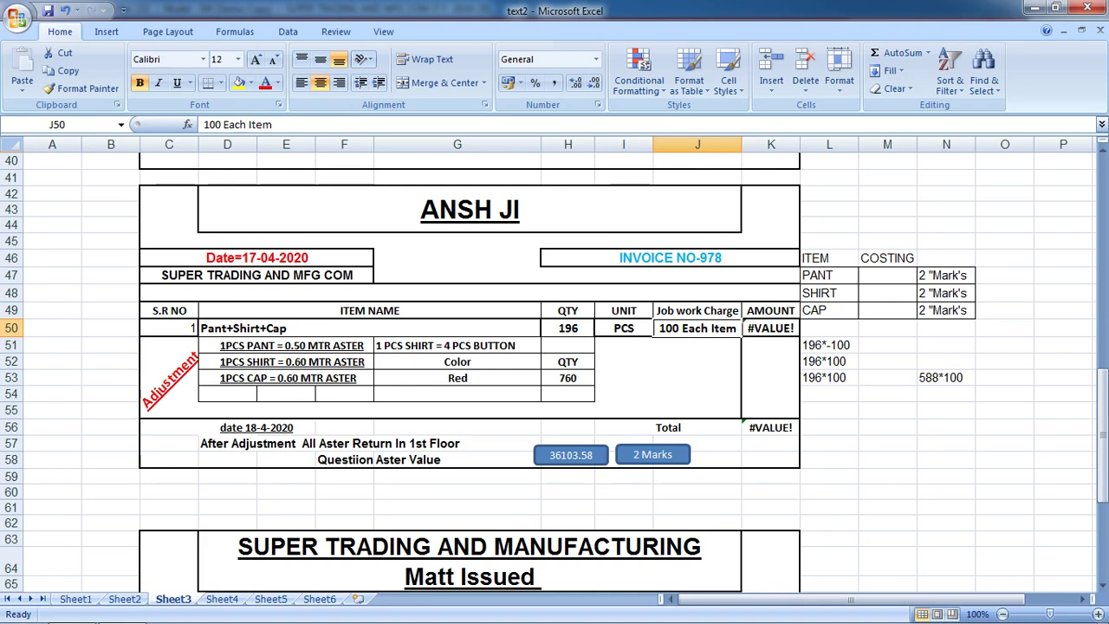
# - Change K50's amount to =196*300 (58,800), select the L50:L53 costing figures, and return to Busy
pyautogui.click(567, 327)
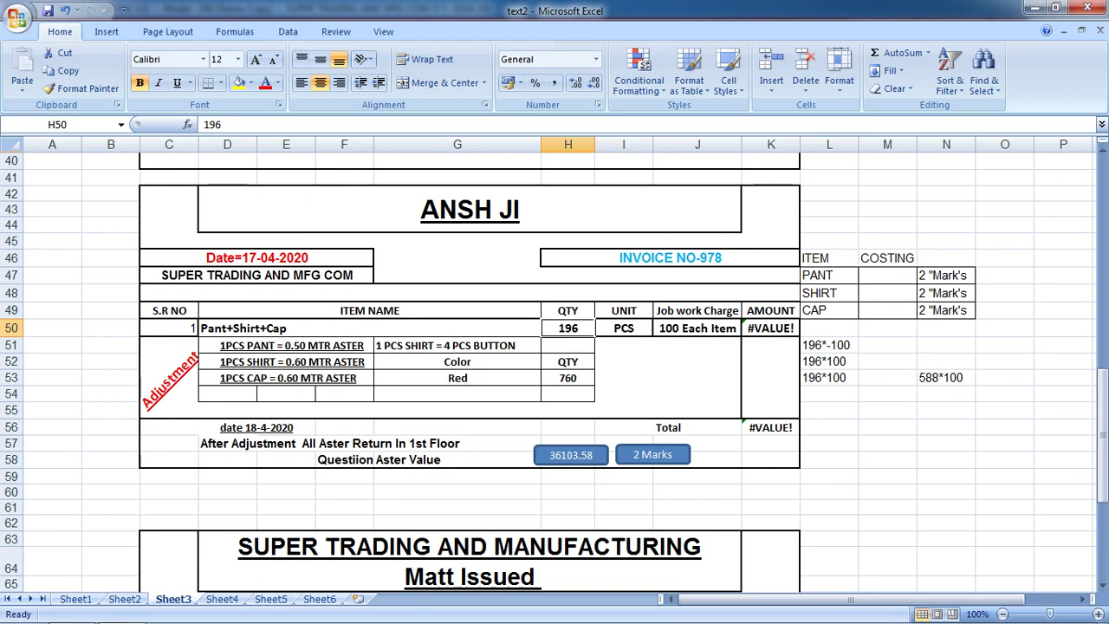
pyautogui.click(752, 328)
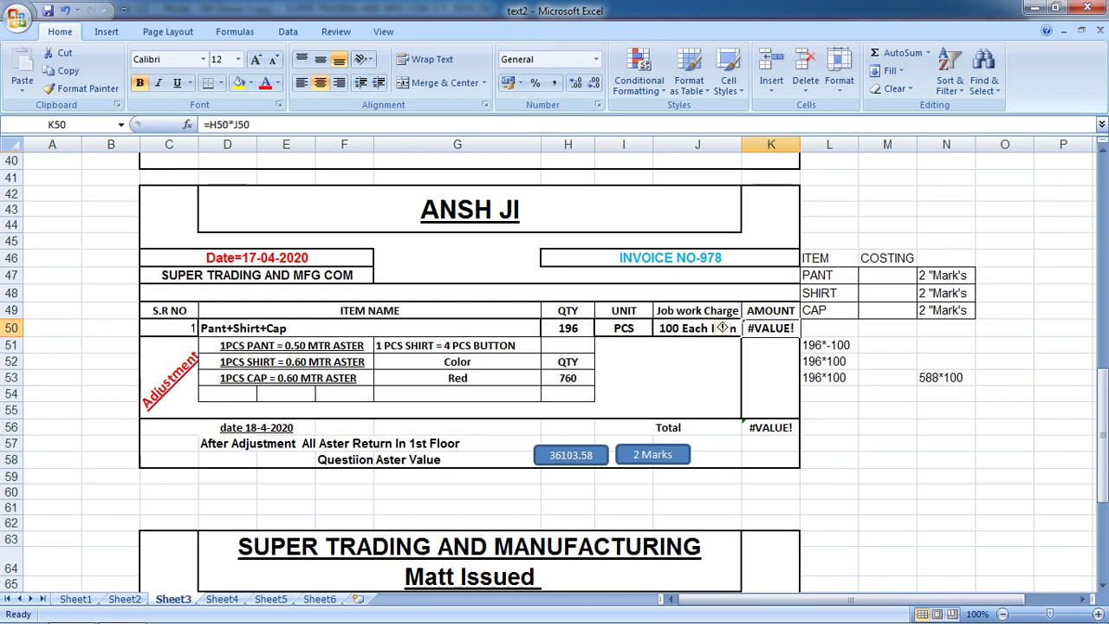
pyautogui.press('F2')
pyautogui.write('=')
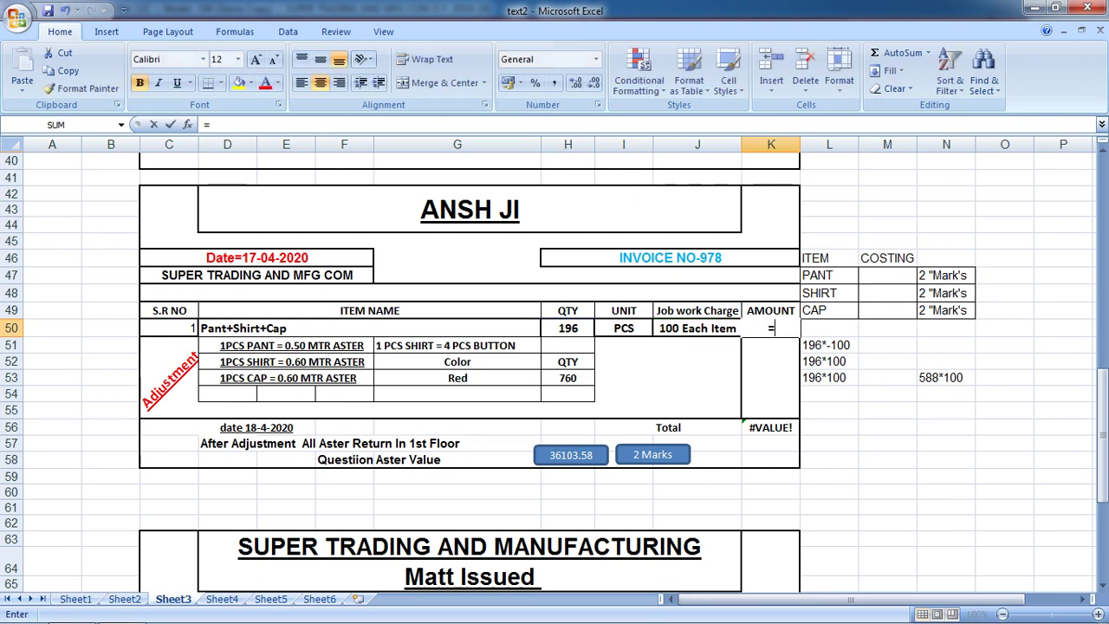
pyautogui.write('196*300')
pyautogui.press('Return')
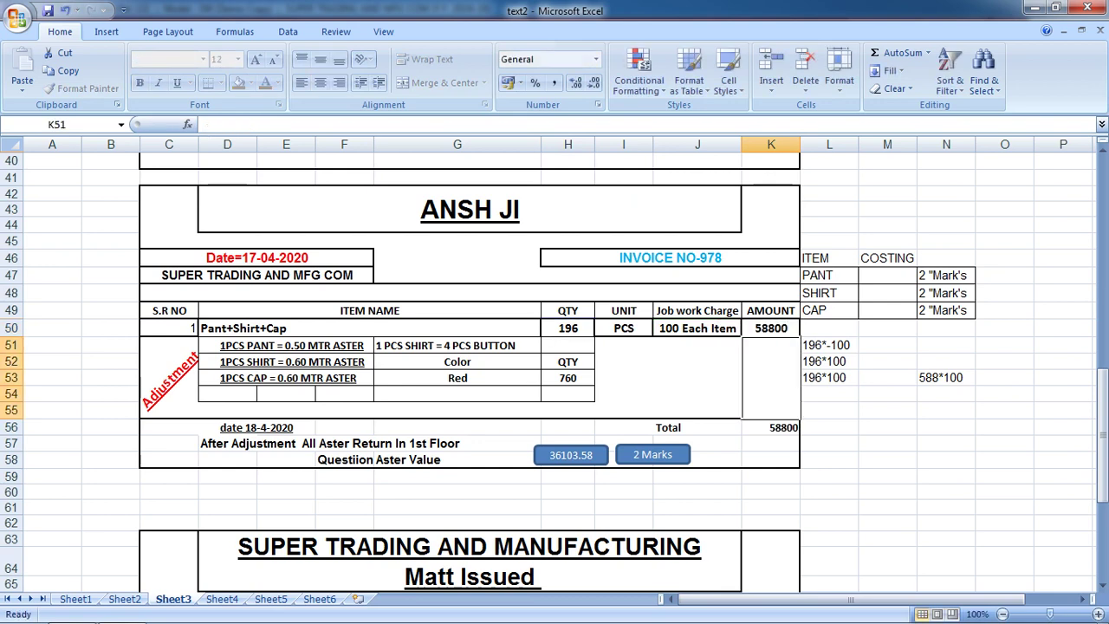
pyautogui.moveTo(828, 327); pyautogui.dragTo(828, 378)
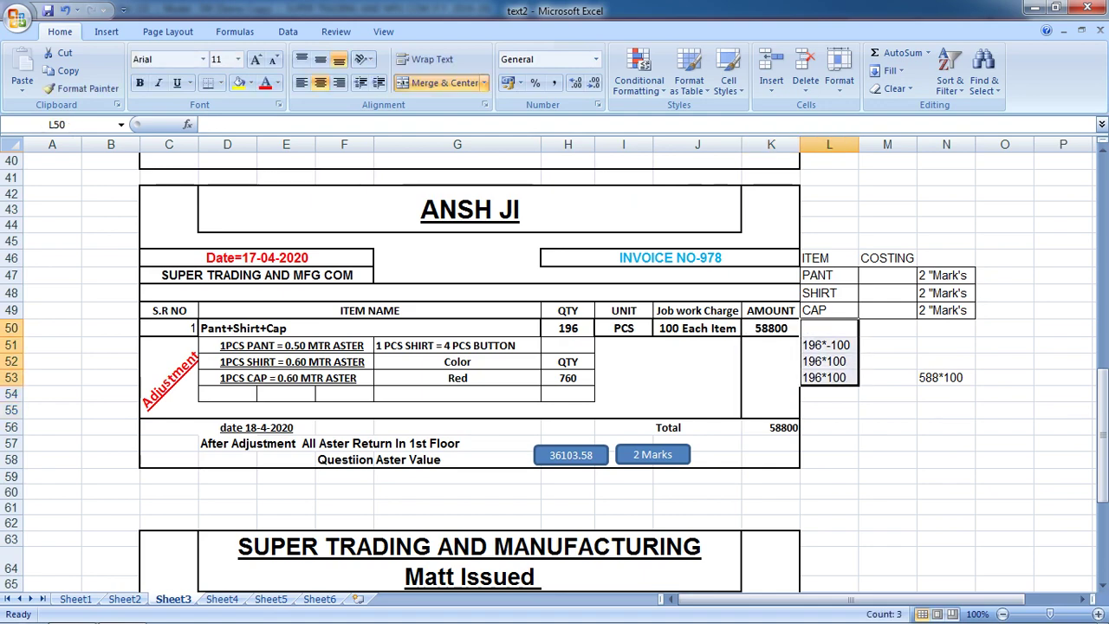
pyautogui.hotkey('alt', 'Tab')
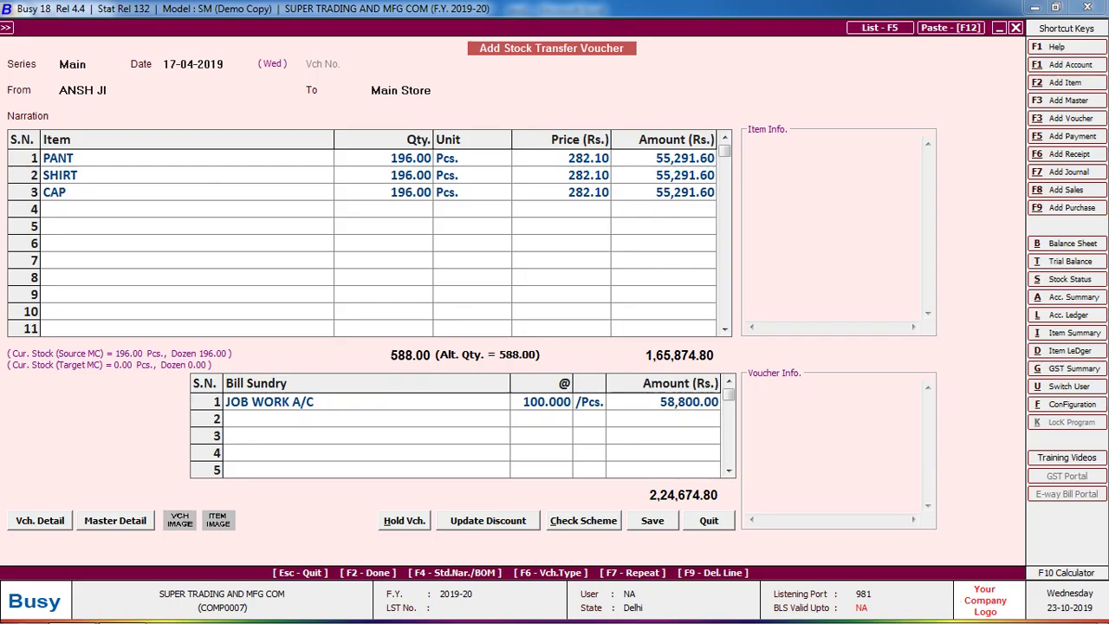
# - Read the 18-4-2020 adjustment date and the Aster-to-1st-Floor note in Excel, then resume voucher entry
pyautogui.hotkey('alt', 'Tab')
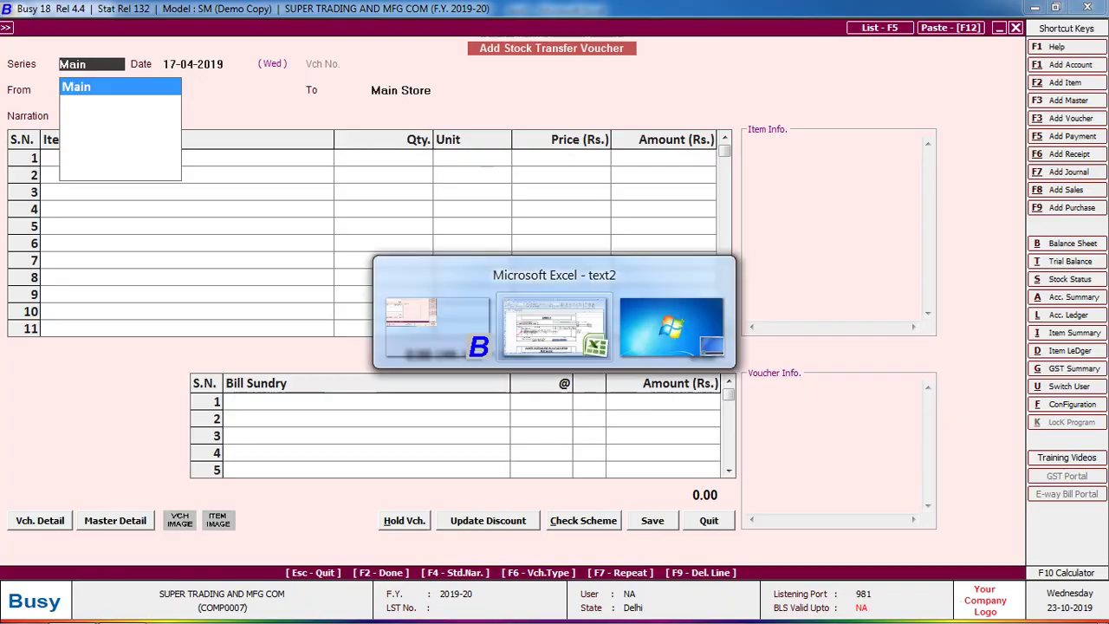
pyautogui.scroll(-1, 549, 373)
pyautogui.click(227, 379)
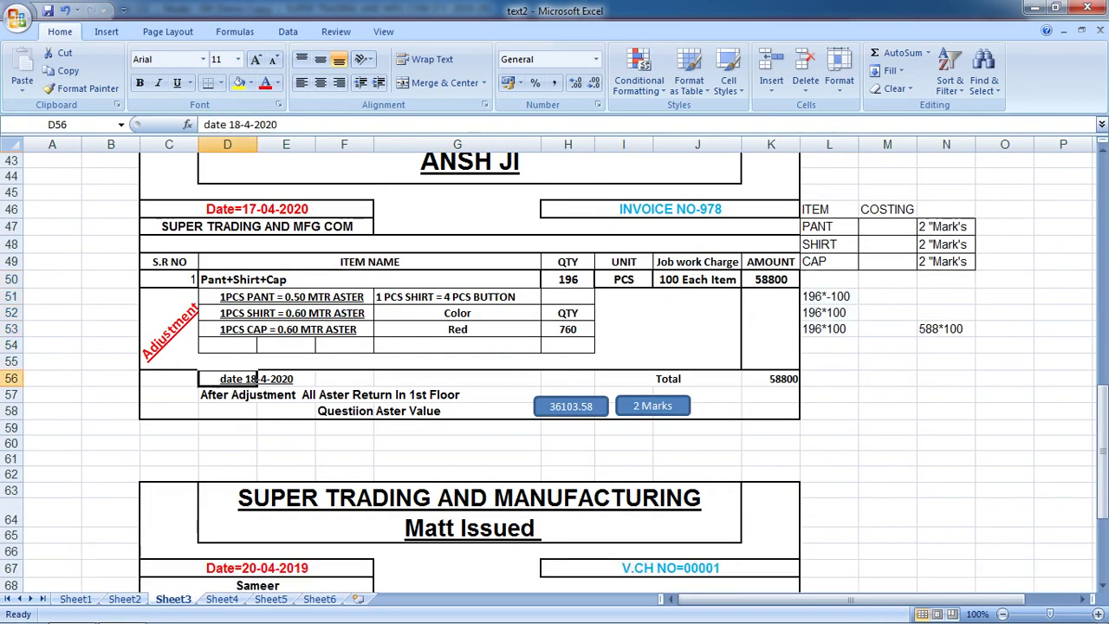
pyautogui.click(227, 394)
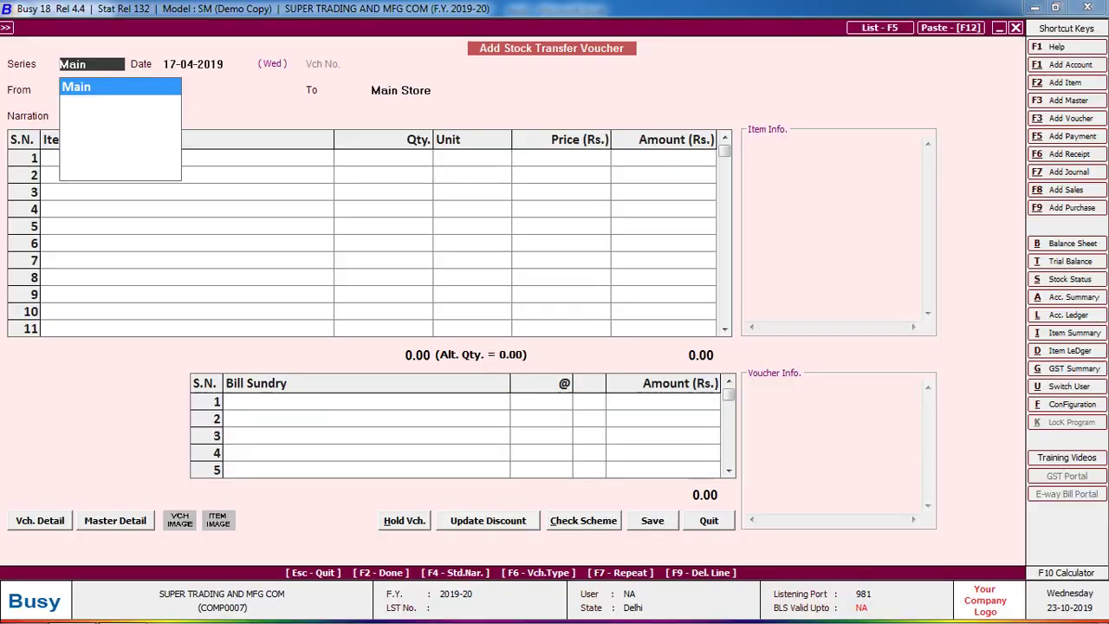
pyautogui.press('Return')
pyautogui.press('Return')
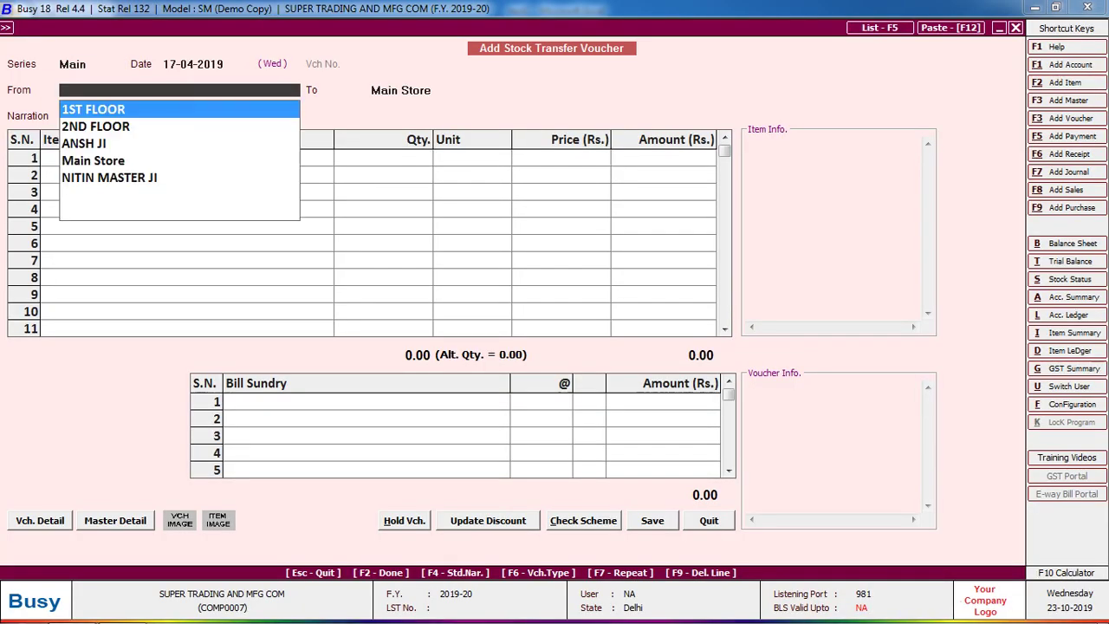
# - Set the source to ANSH JI and enter ASTER with quantity 1,250
pyautogui.write('A')
pyautogui.press('Return')
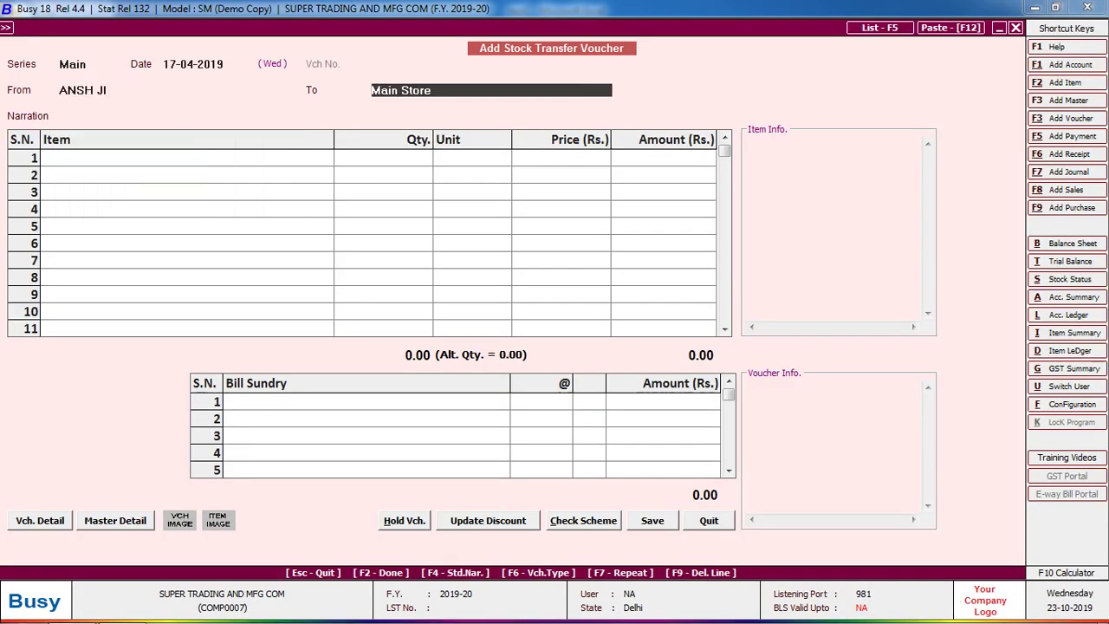
pyautogui.press('Return')
pyautogui.press('Return')
pyautogui.write('aS')
pyautogui.press('Return')
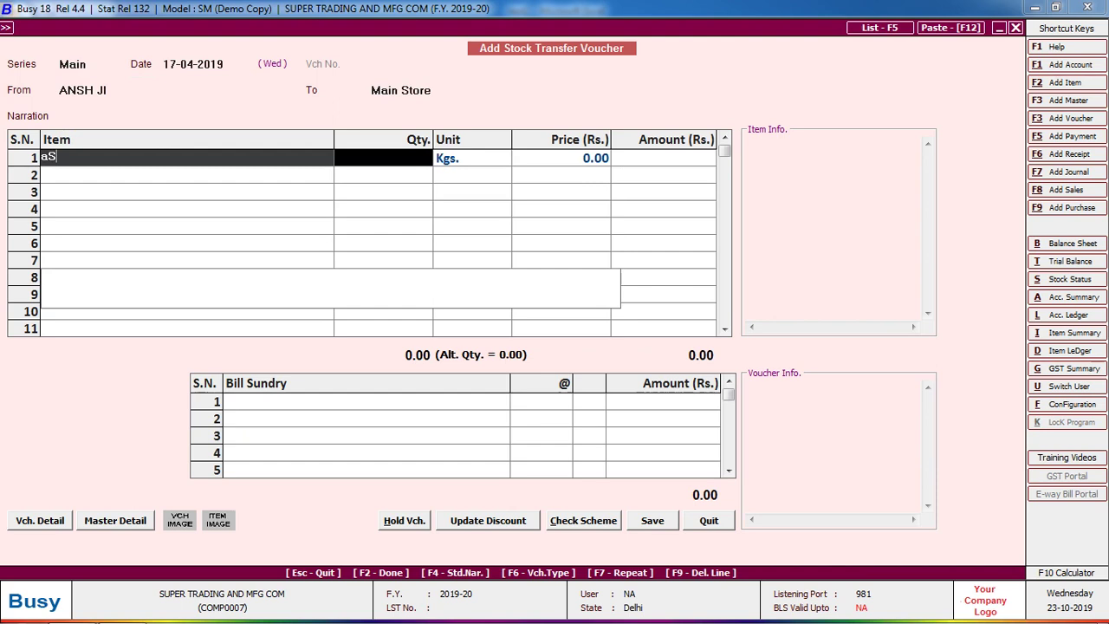
pyautogui.write('1,250')
pyautogui.press('Return')
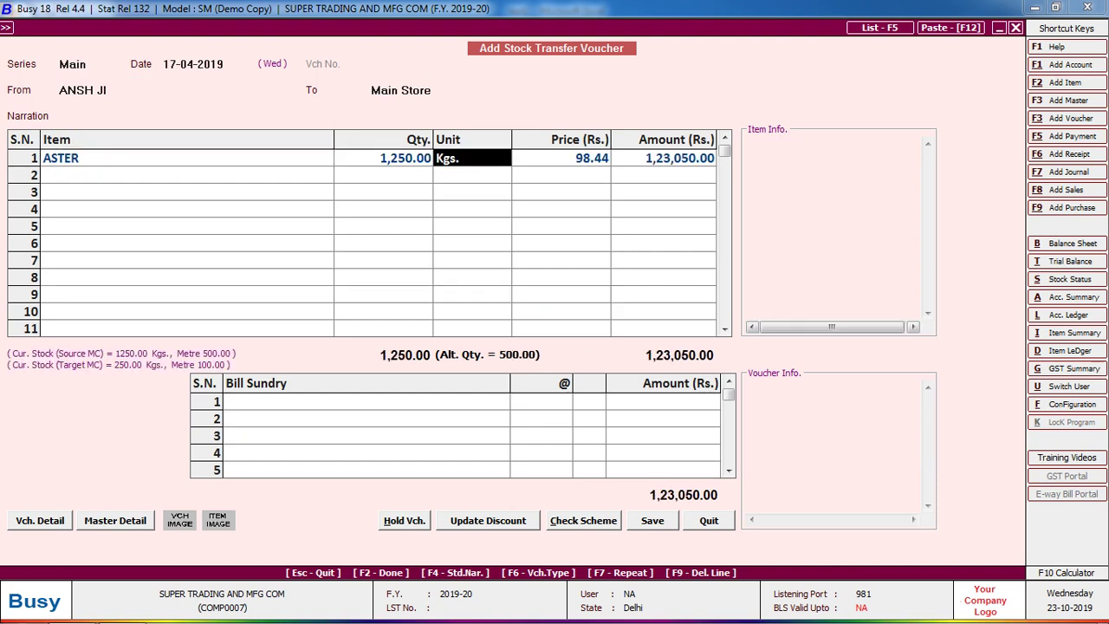
pyautogui.press('Return')
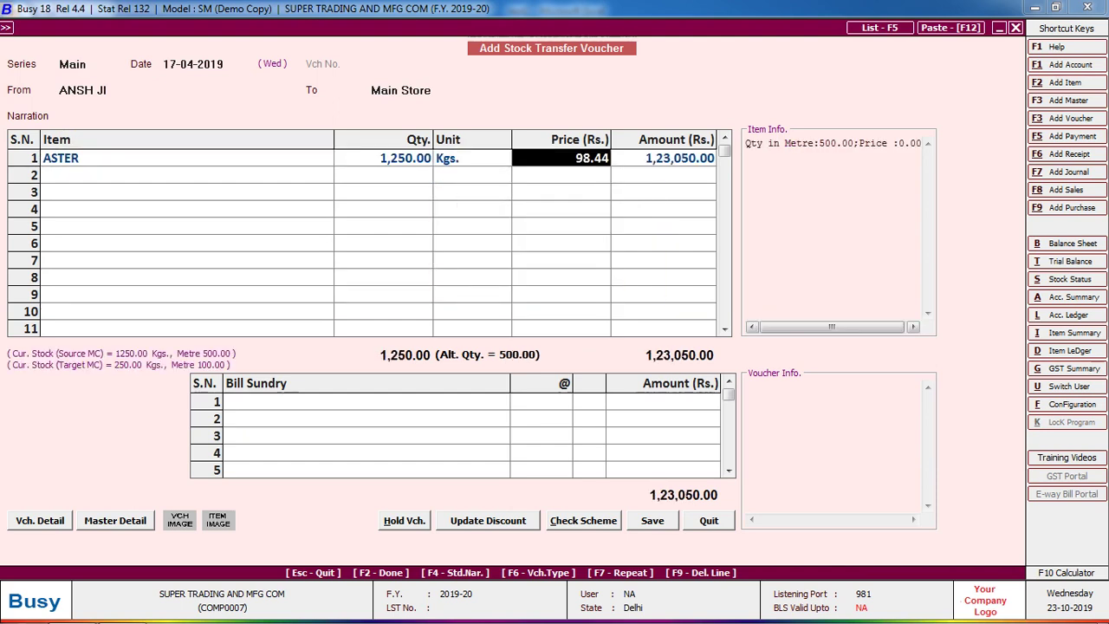
# - Change the destination to 1ST FLOOR and accept ASTER's alternate-unit quantity
pyautogui.hotkey('shift', 'Tab')
pyautogui.hotkey('shift', 'Tab')
pyautogui.hotkey('shift', 'Tab')
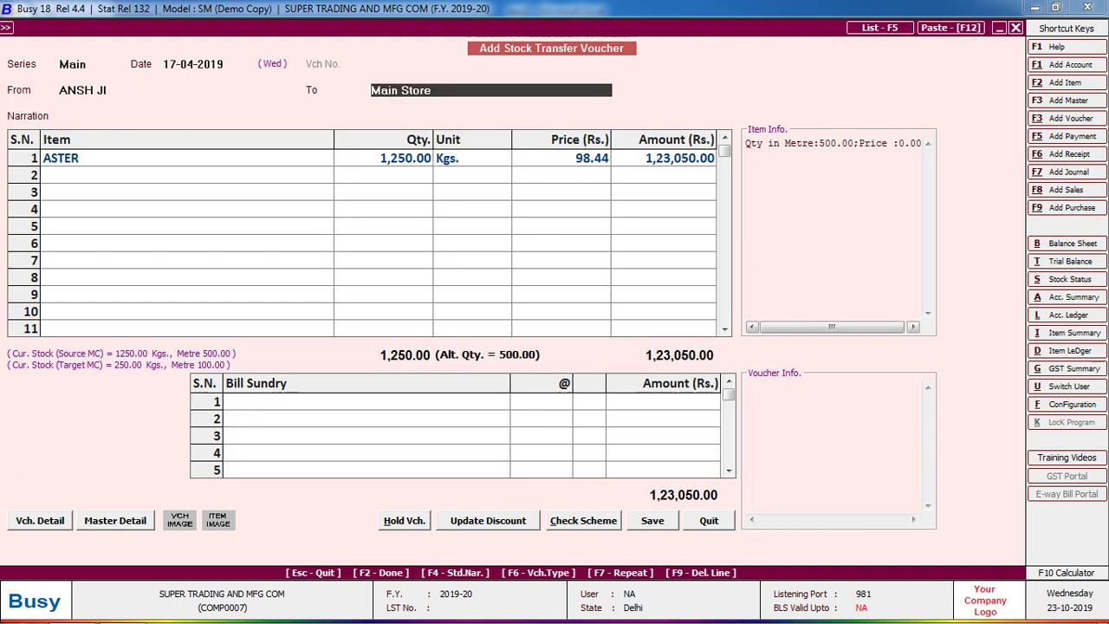
pyautogui.write('1ST')
pyautogui.press('Return')
pyautogui.hotkey('shift', 'Tab')
pyautogui.hotkey('shift', 'Tab')
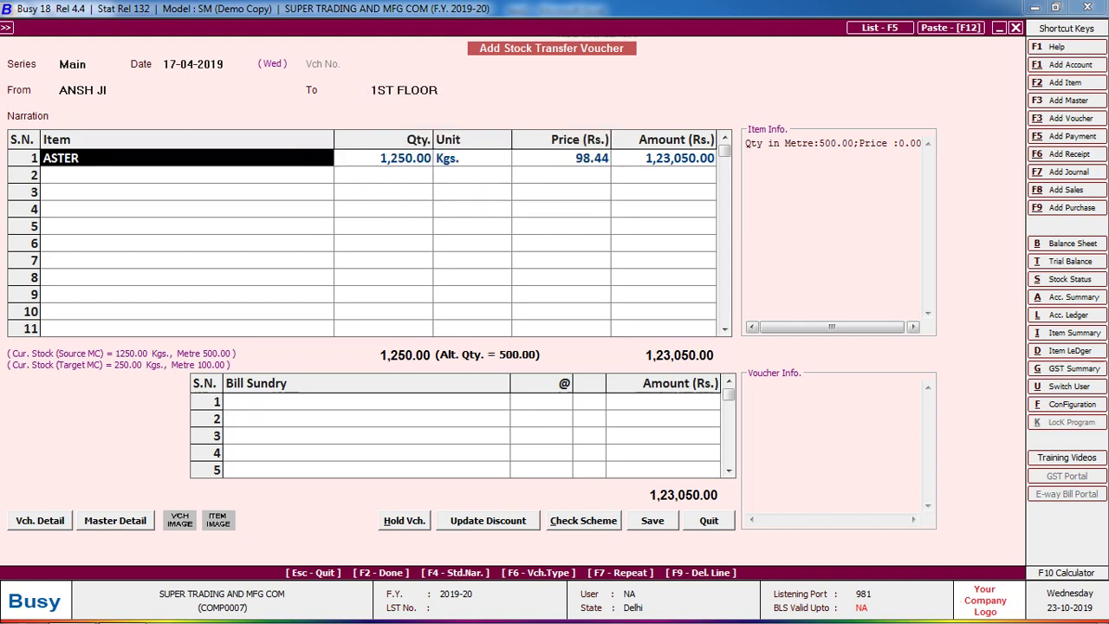
pyautogui.press('Return')
pyautogui.press('Return')
pyautogui.press('Return')
pyautogui.press('Return')
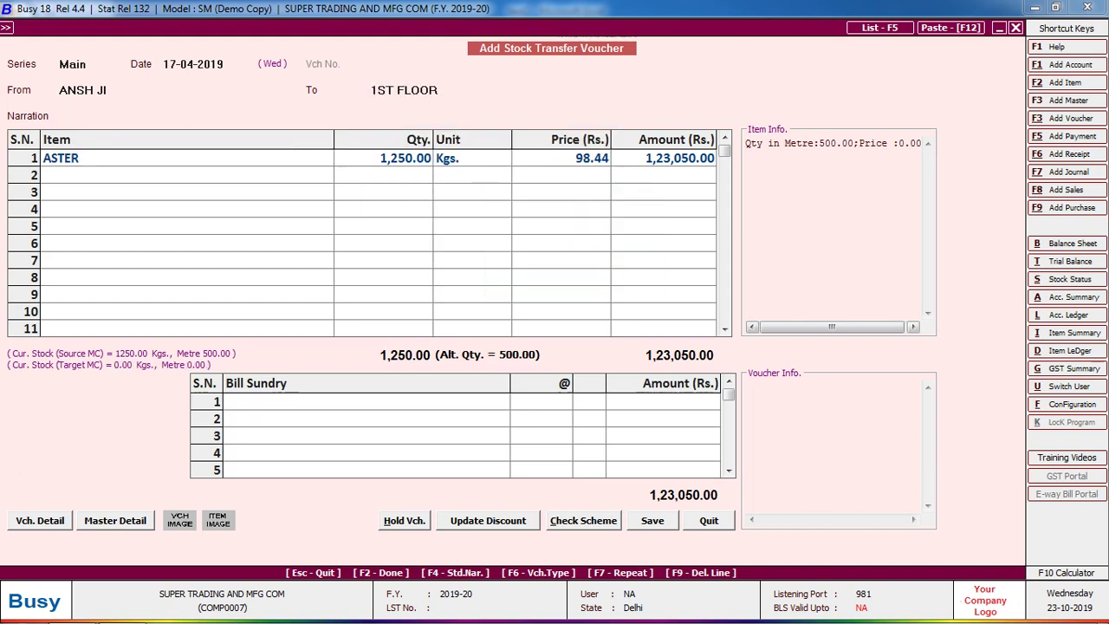
pyautogui.press('Return')
# - Review the existing stock transfer vouchers, then check the ASTER row's price and quantity
pyautogui.press('F5')
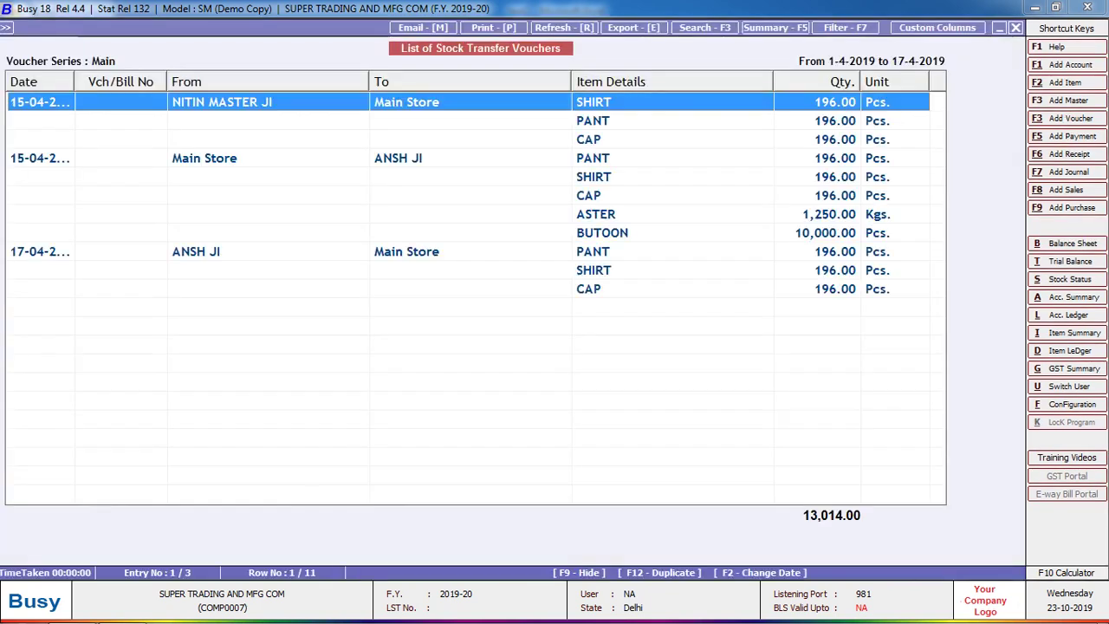
pyautogui.press('Down')
pyautogui.press('Down')
pyautogui.press('Down')
pyautogui.press('Down')
pyautogui.press('Down')
pyautogui.press('Down')
pyautogui.press('Down')
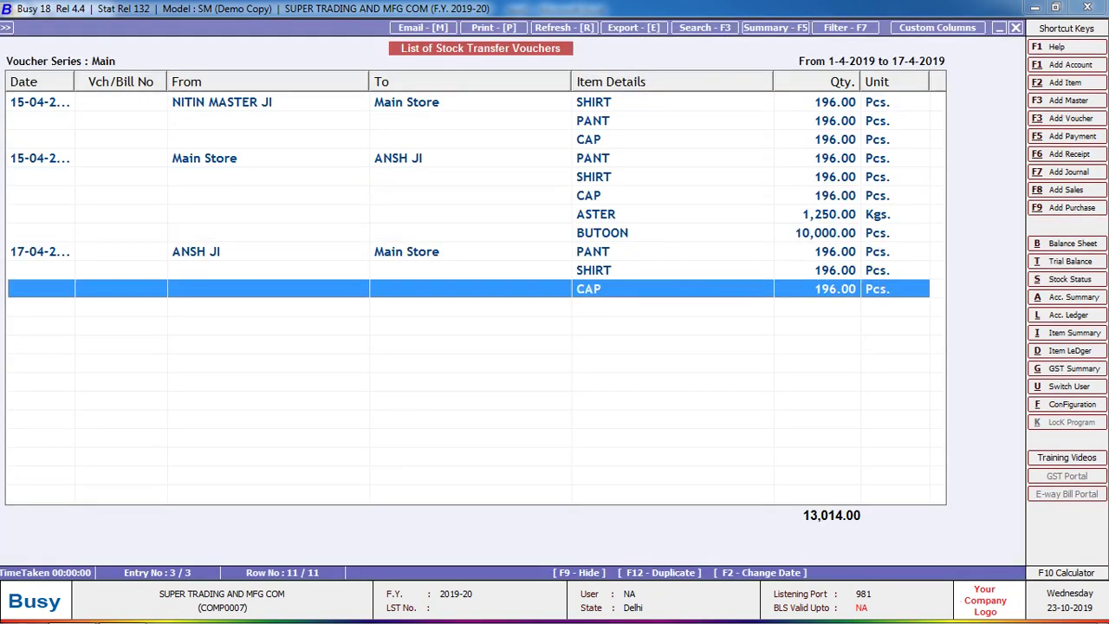
pyautogui.press('Escape')
pyautogui.press('Escape')
pyautogui.press('Escape')
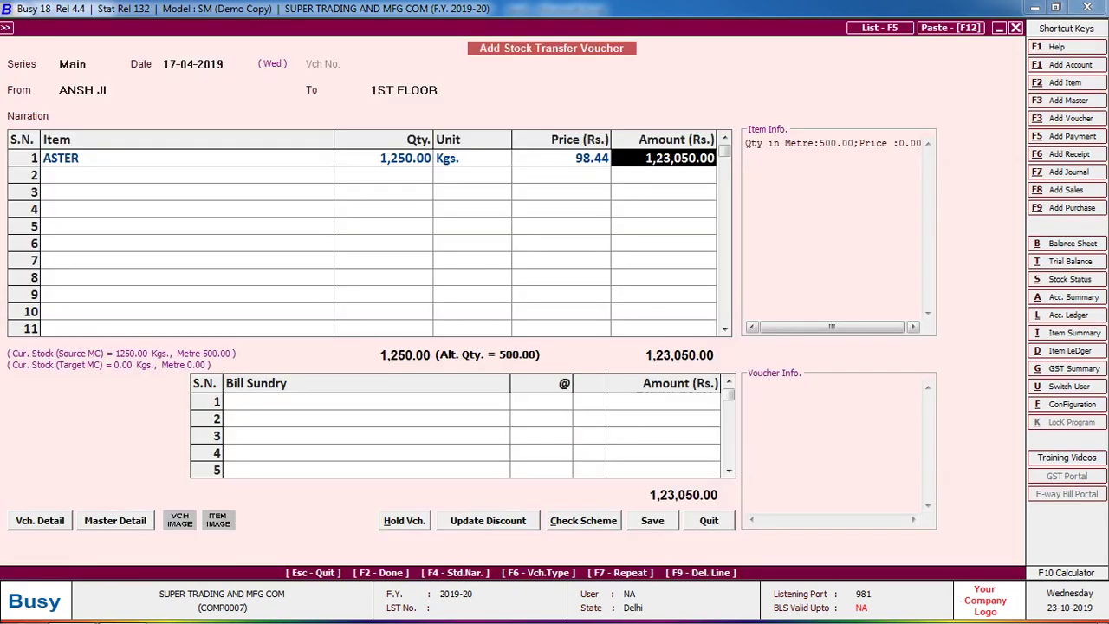
pyautogui.press('Left')
pyautogui.hotkey('alt', 'Tab')
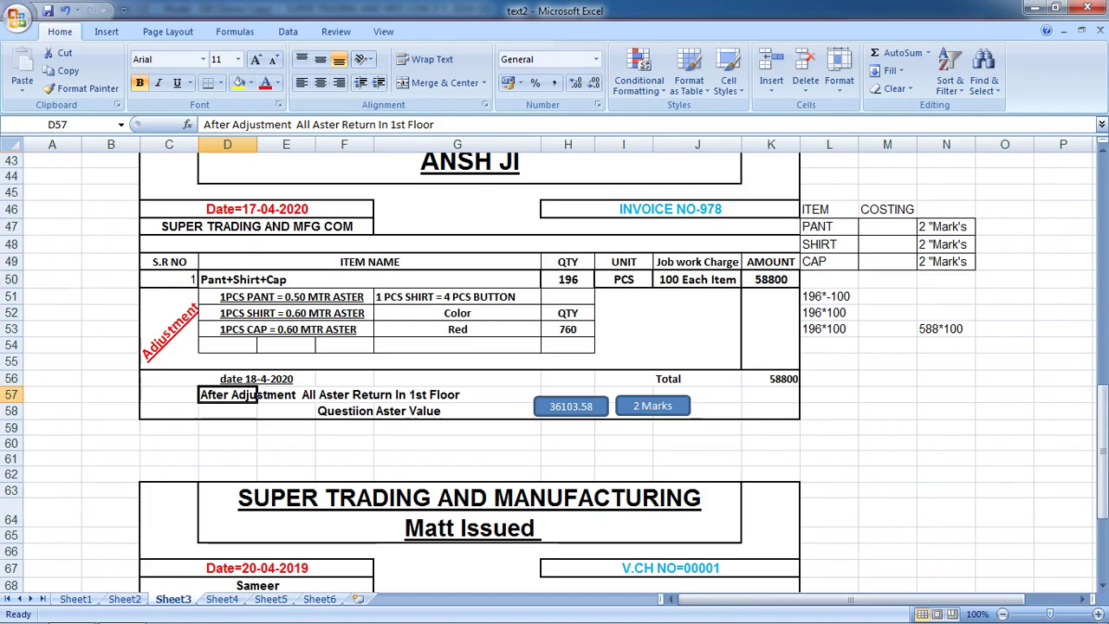
pyautogui.hotkey('alt', 'Tab')
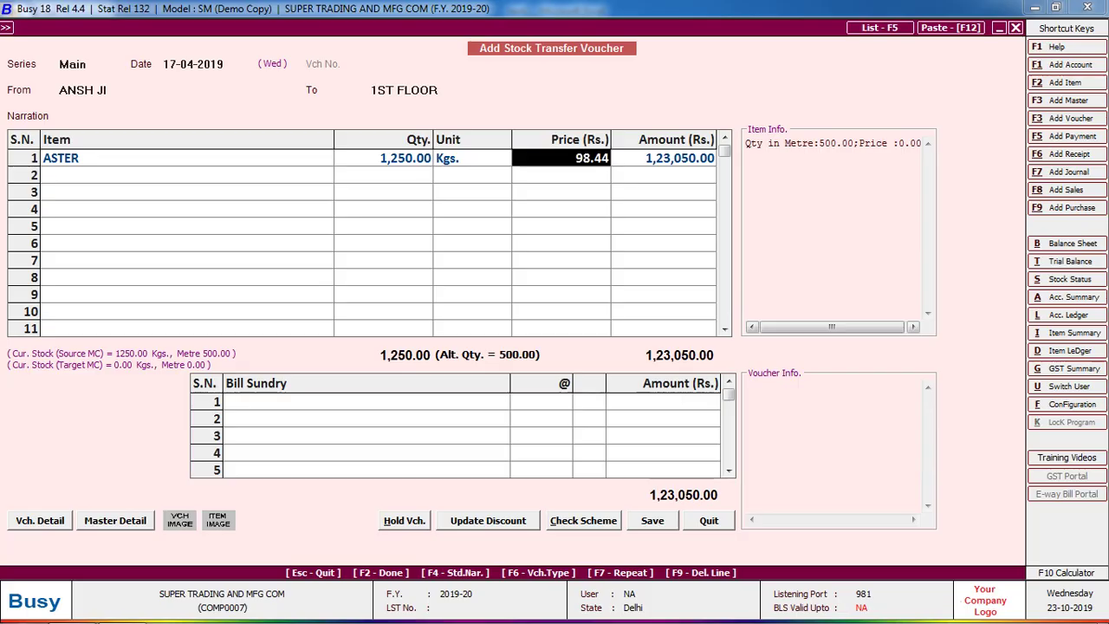
pyautogui.press('Left')
pyautogui.press('Left')
# - Compare ASTER against the Excel costing figures (Aster value 36103.58) and save the transfer
pyautogui.hotkey('alt', 'Tab')
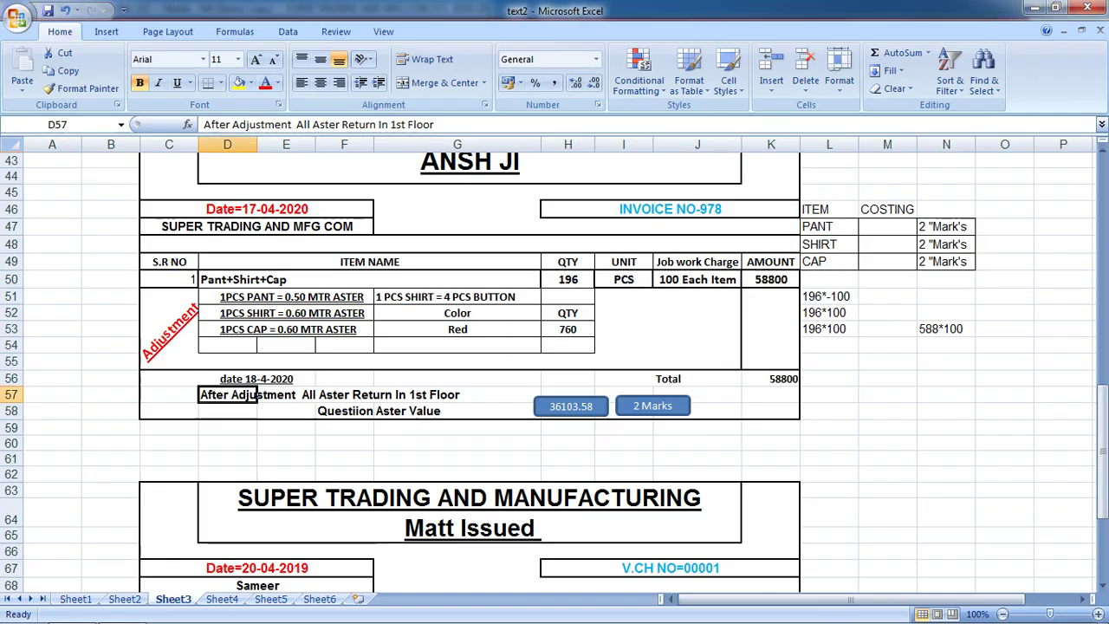
pyautogui.click(570, 405)
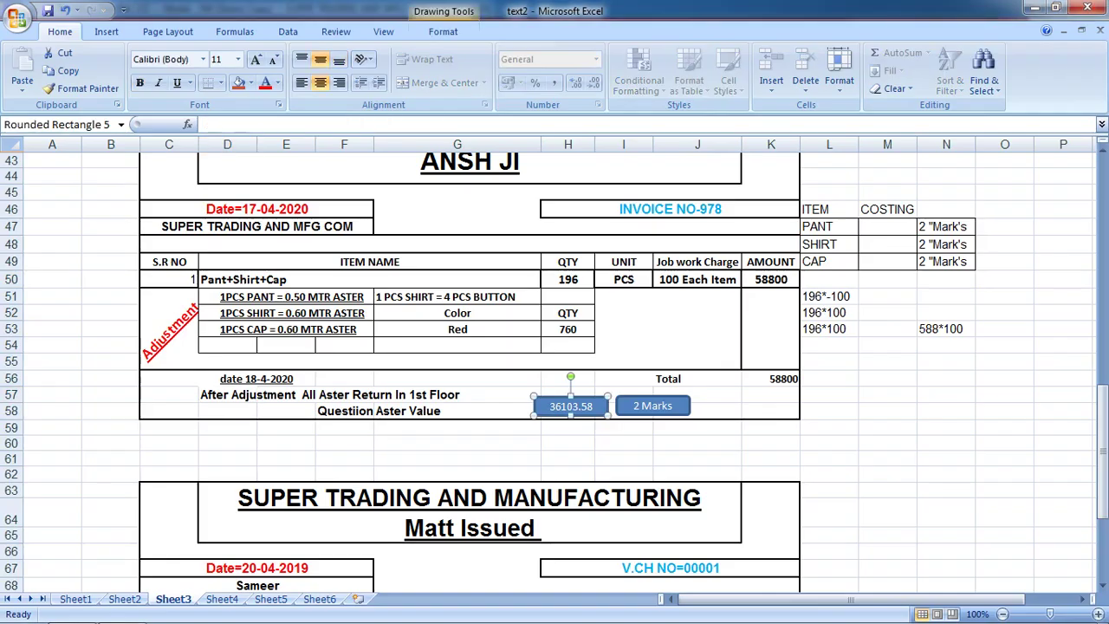
pyautogui.hotkey('alt', 'Tab')
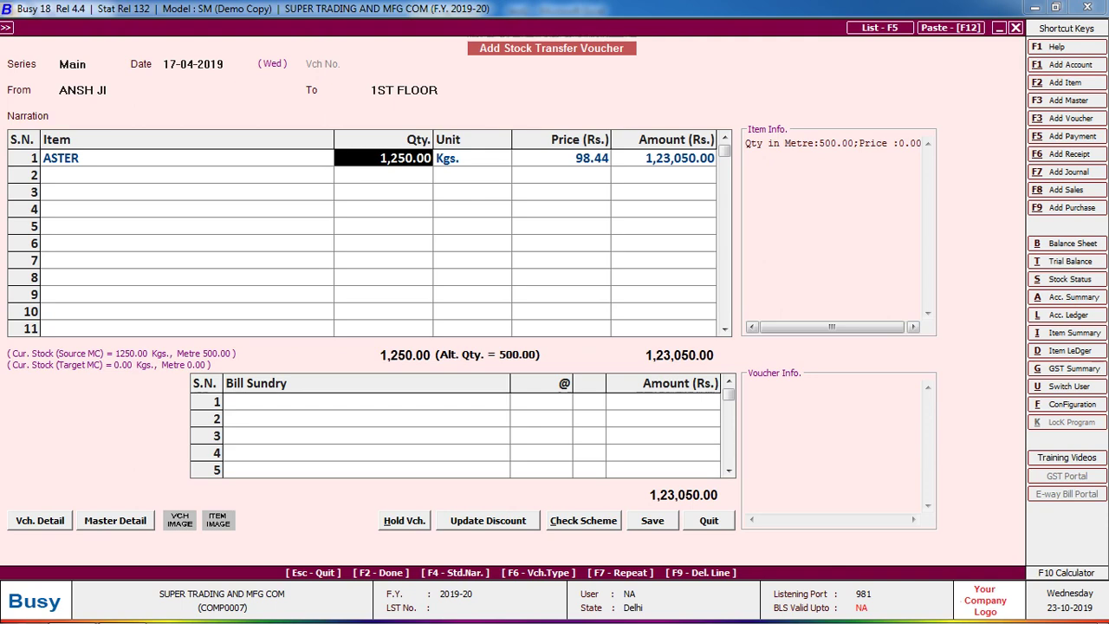
pyautogui.hotkey('alt', 'Tab')
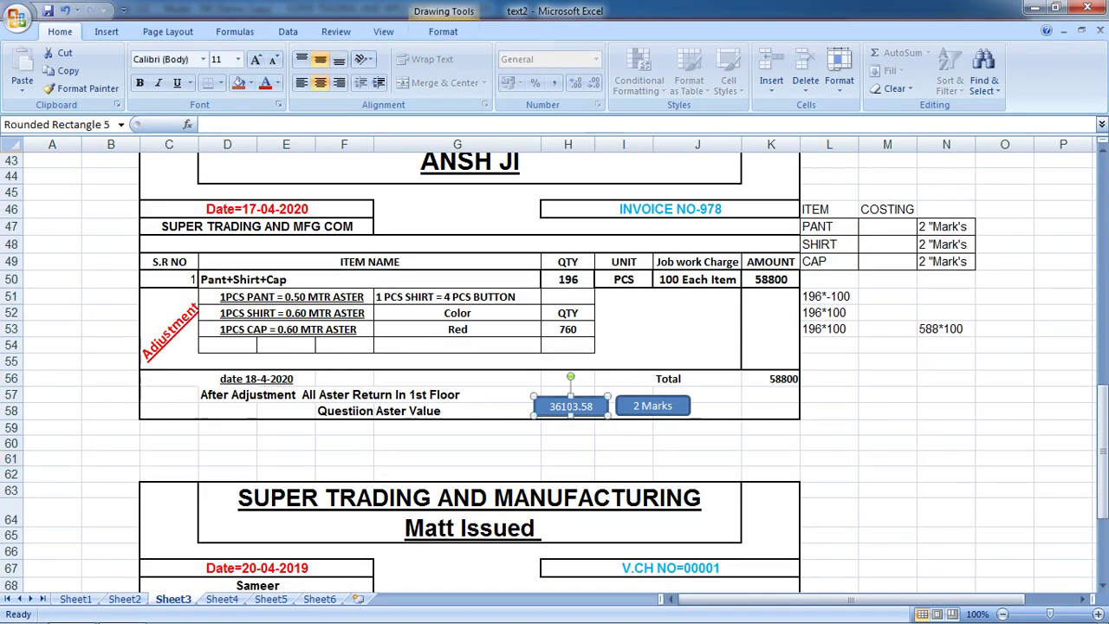
pyautogui.moveTo(829, 279); pyautogui.dragTo(829, 362)
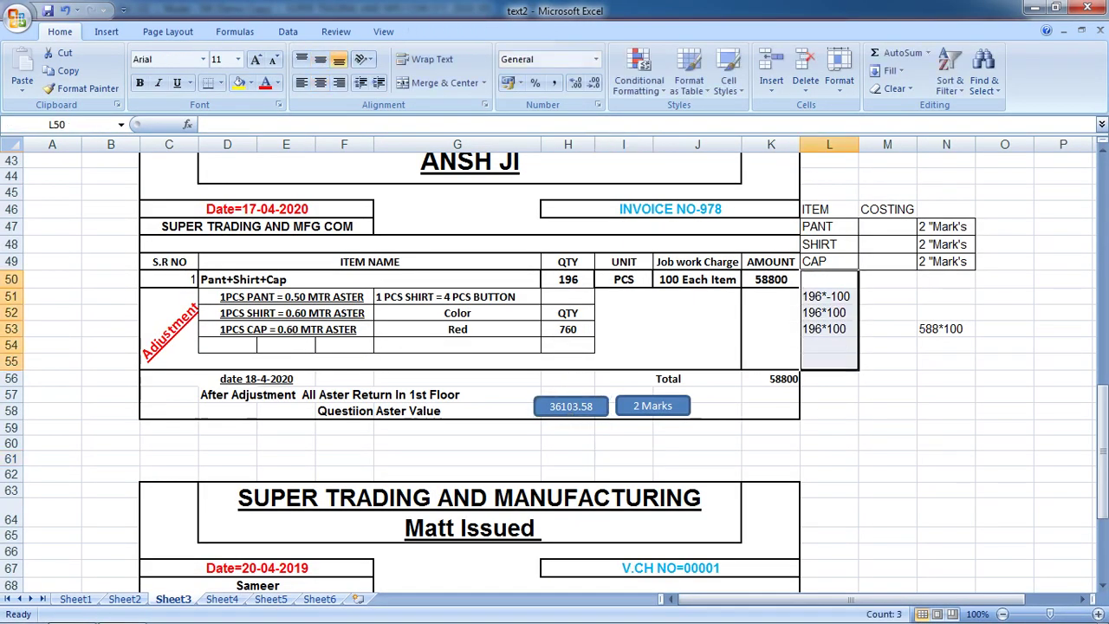
pyautogui.hotkey('alt', 'Tab')
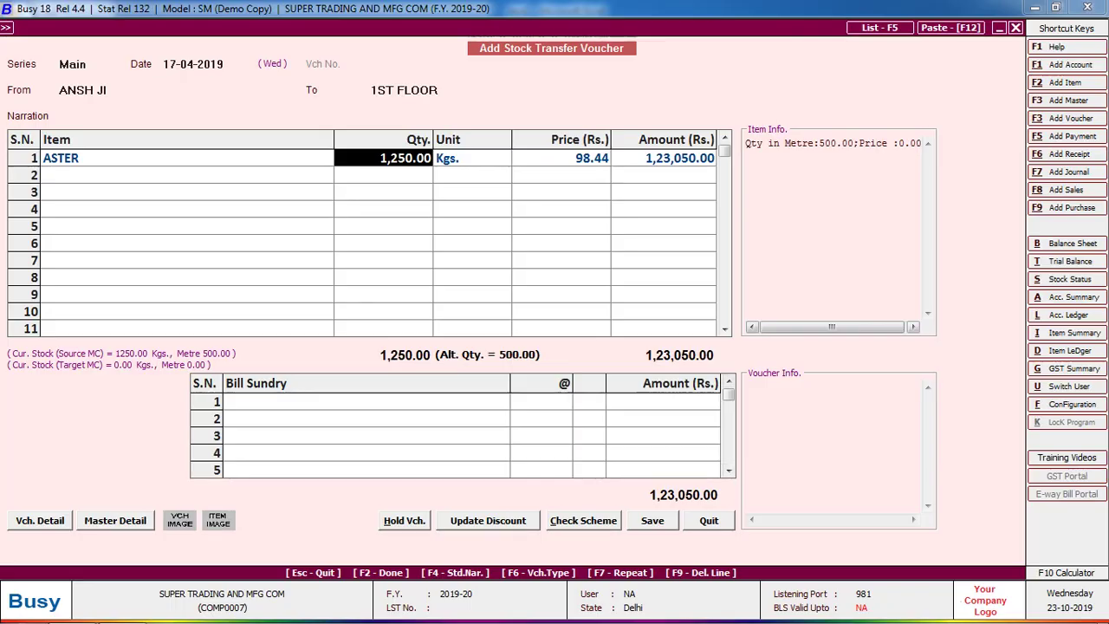
pyautogui.hotkey('alt', 'Tab')
pyautogui.hotkey('alt', 'Tab')
pyautogui.press('F2')
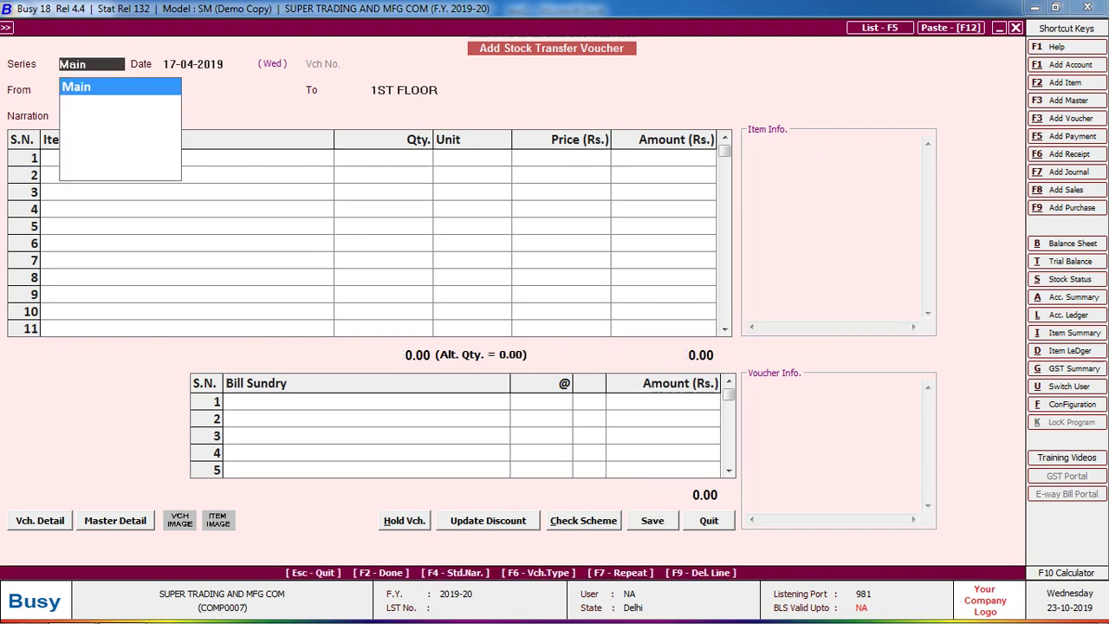
# - Quit the stock transfer and start a new Mat. Issued to Party voucher in the Main series
pyautogui.press('Escape')
pyautogui.press('Escape')
pyautogui.press('Down')
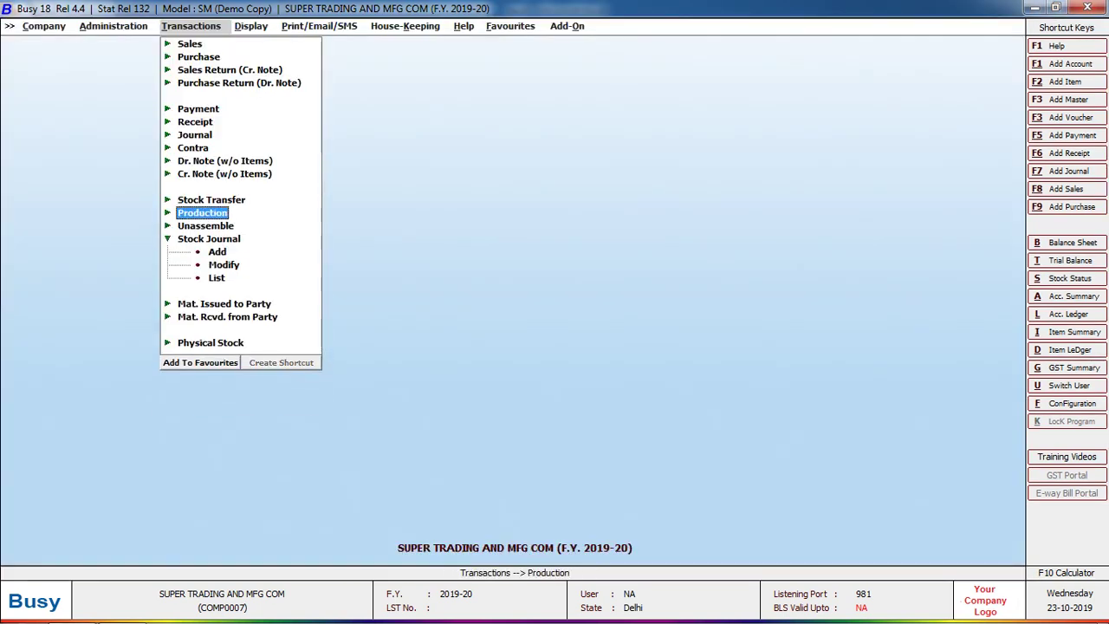
pyautogui.press('Down')
pyautogui.press('Down')
pyautogui.press('Down')
pyautogui.press('Down')
pyautogui.press('Down')
pyautogui.press('Down')
pyautogui.press('Down')
pyautogui.press('Up')
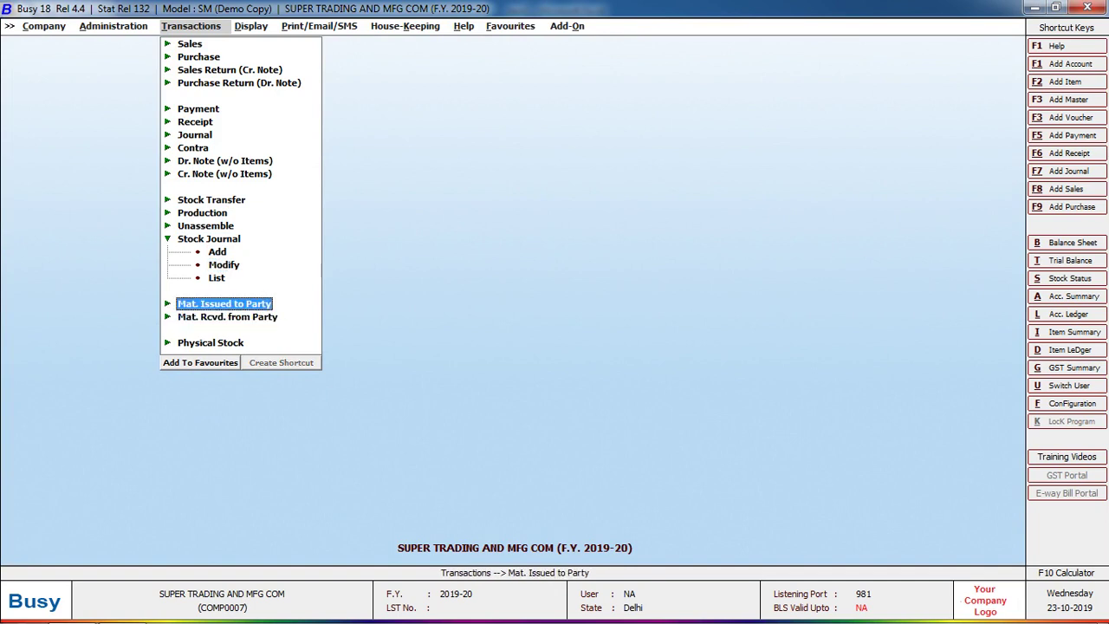
pyautogui.press('Return')
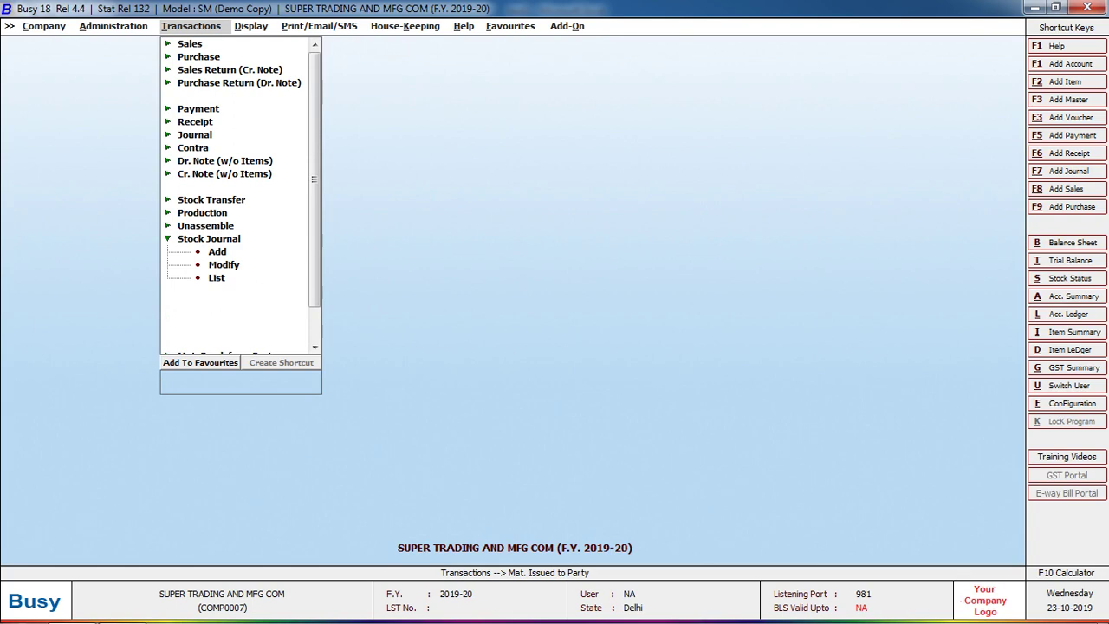
pyautogui.press('Return')
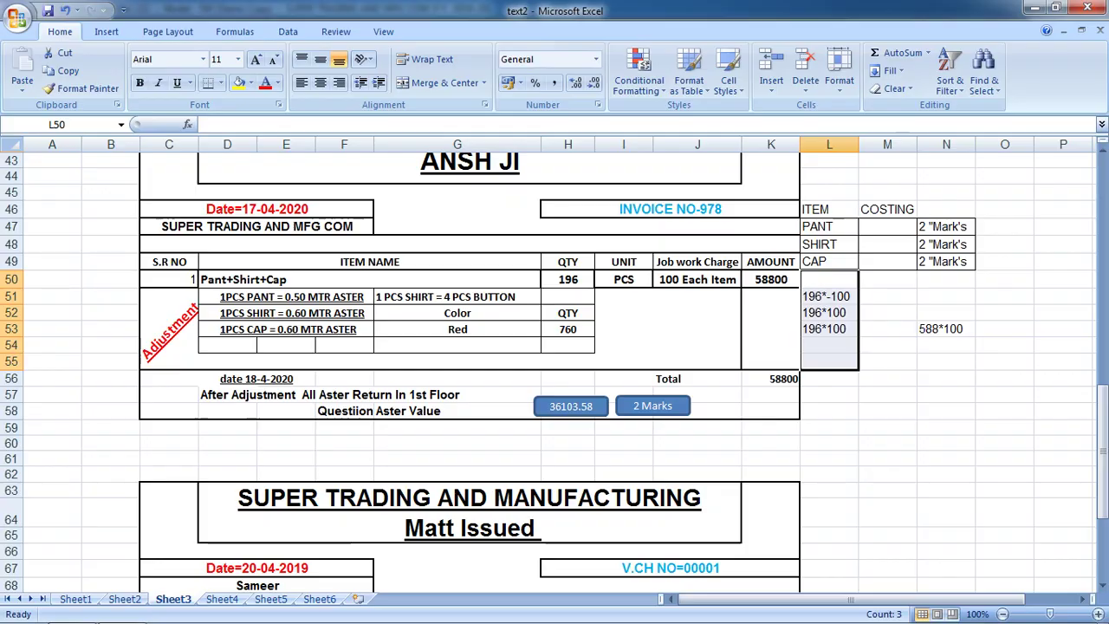
pyautogui.hotkey('alt', 'Tab')
pyautogui.hotkey('alt', 'Tab')
pyautogui.scroll(-4, 555, 373)
pyautogui.scroll(-4, 555, 373)
pyautogui.hotkey('alt', 'Tab')
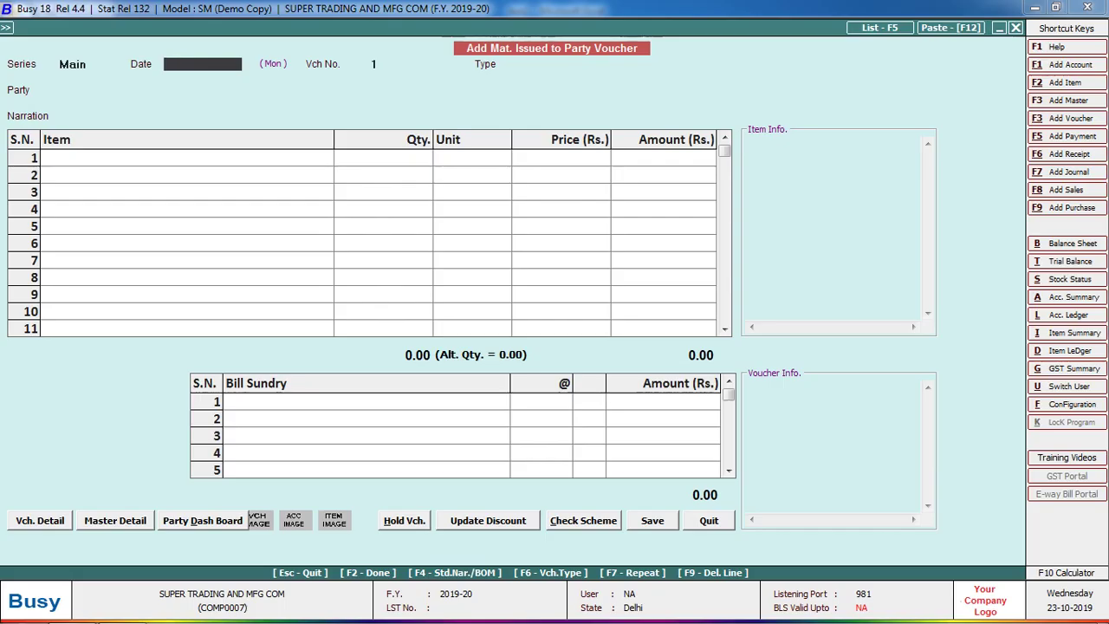
pyautogui.write('20-04-2019')
# - Keep the date, set the type to Issued for Job Work, and pick the matching Sundry Creditors party
pyautogui.press('Return')
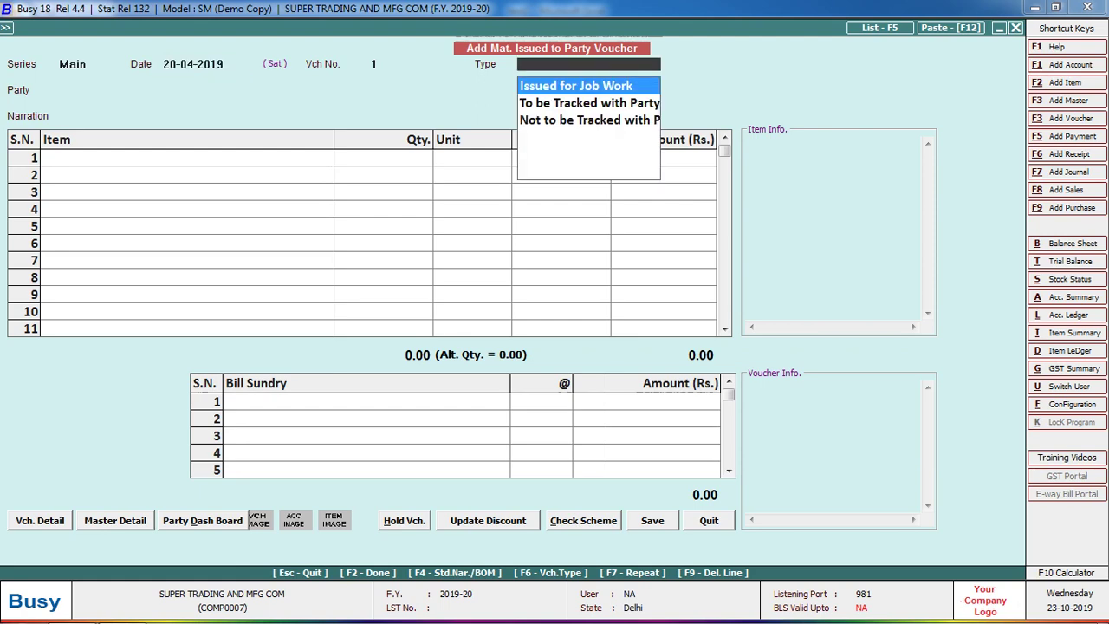
pyautogui.press('Return')
pyautogui.hotkey('alt', 'Tab')
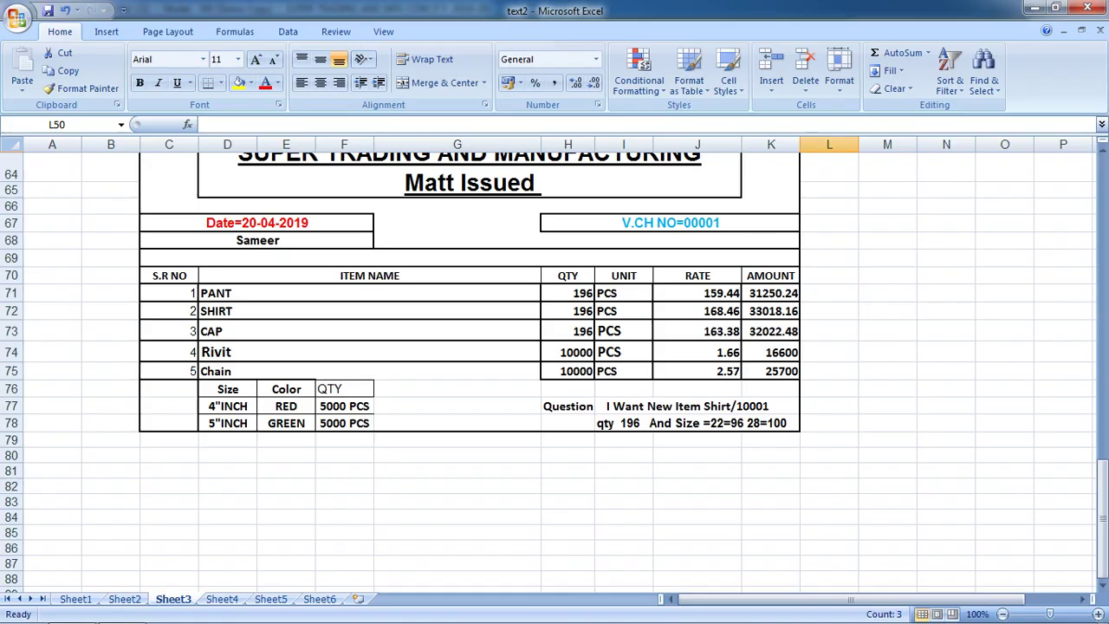
pyautogui.hotkey('alt', 'Tab')
pyautogui.write('sam')
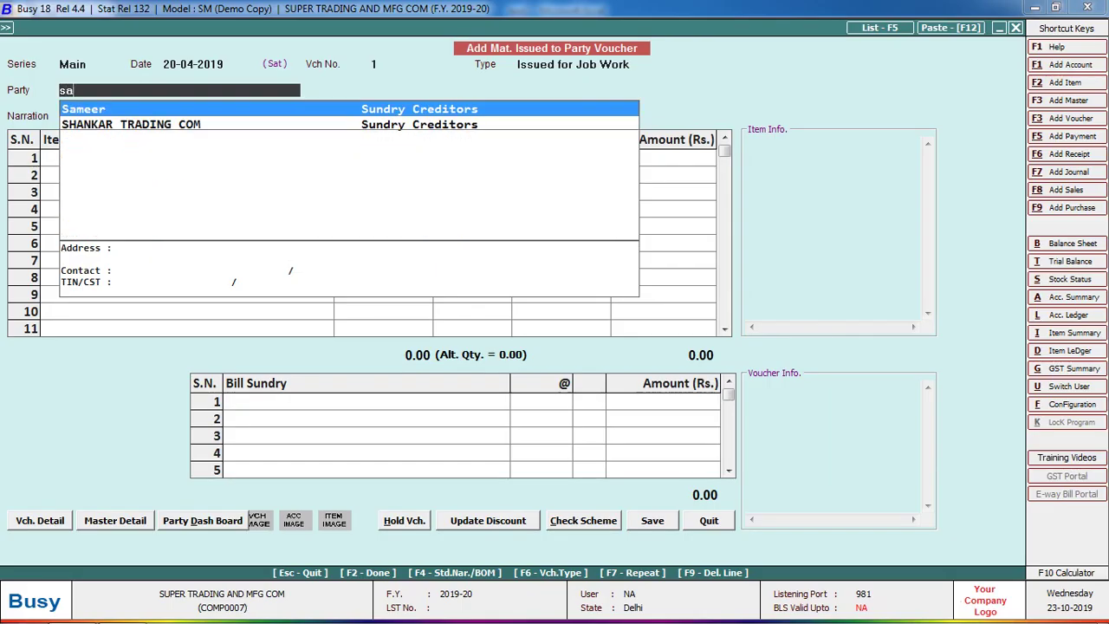
pyautogui.press('Return')
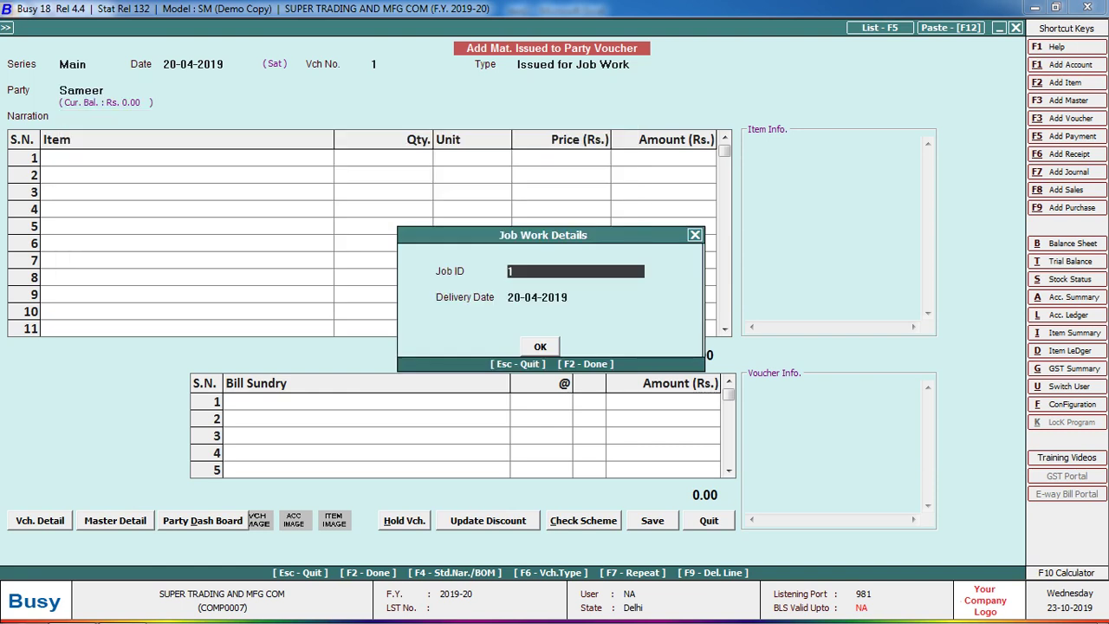
# - Record the Job ID in the Job Work Details and confirm them
pyautogui.write('s')
pyautogui.press('BackSpace')
pyautogui.write('S')
pyautogui.write('1200')
pyautogui.write('42019')
pyautogui.press('Return')
pyautogui.press('Return')
pyautogui.press('Return')
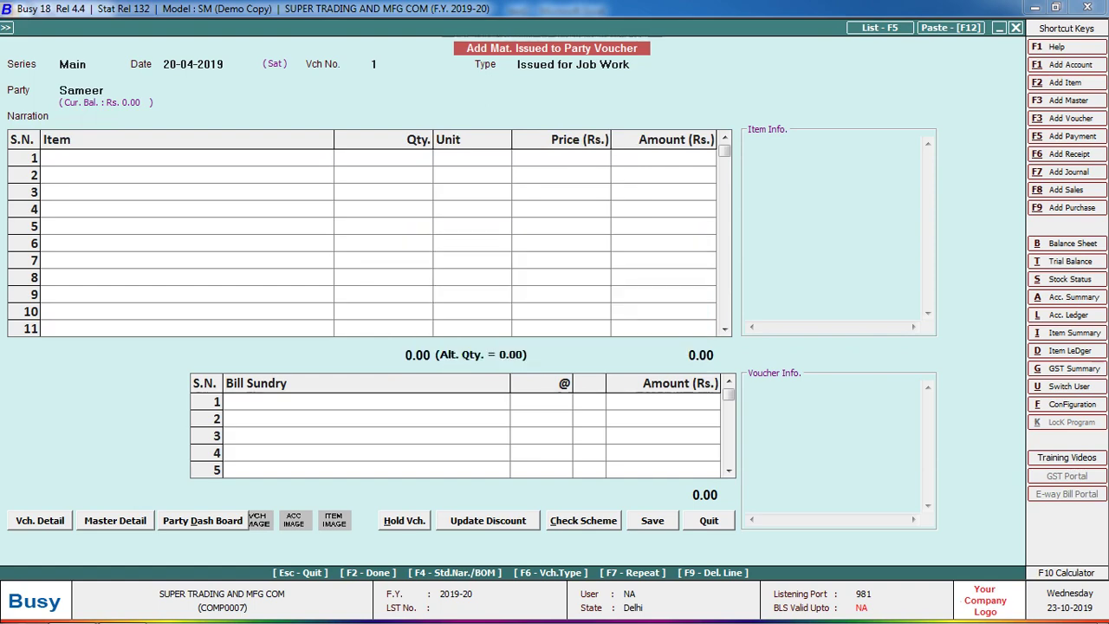
pyautogui.hotkey('alt', 'Tab')
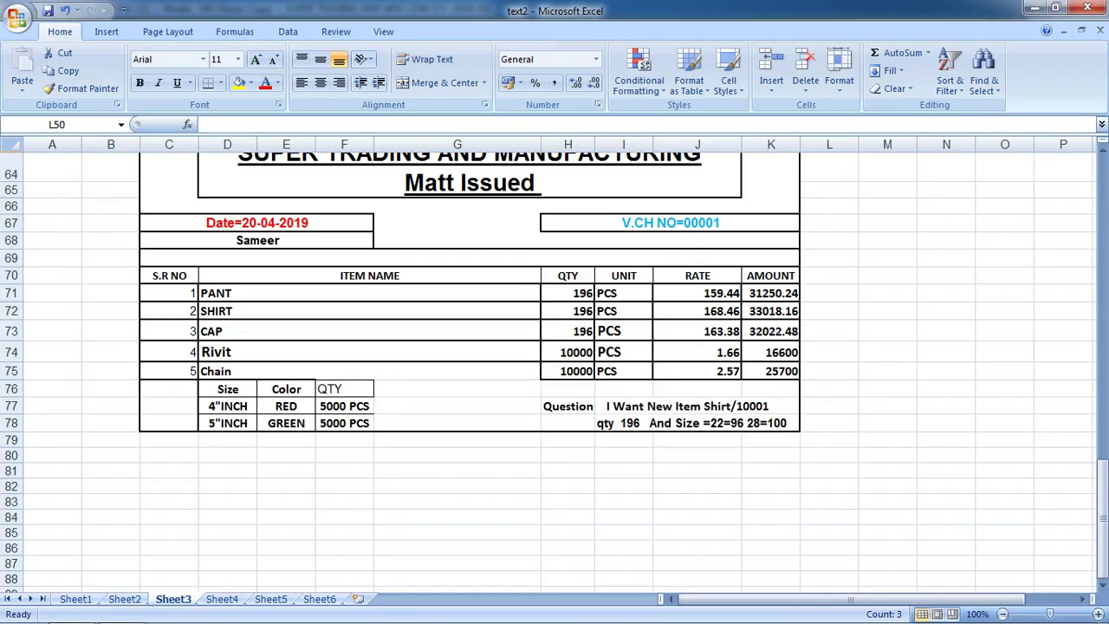
pyautogui.hotkey('alt', 'Tab')
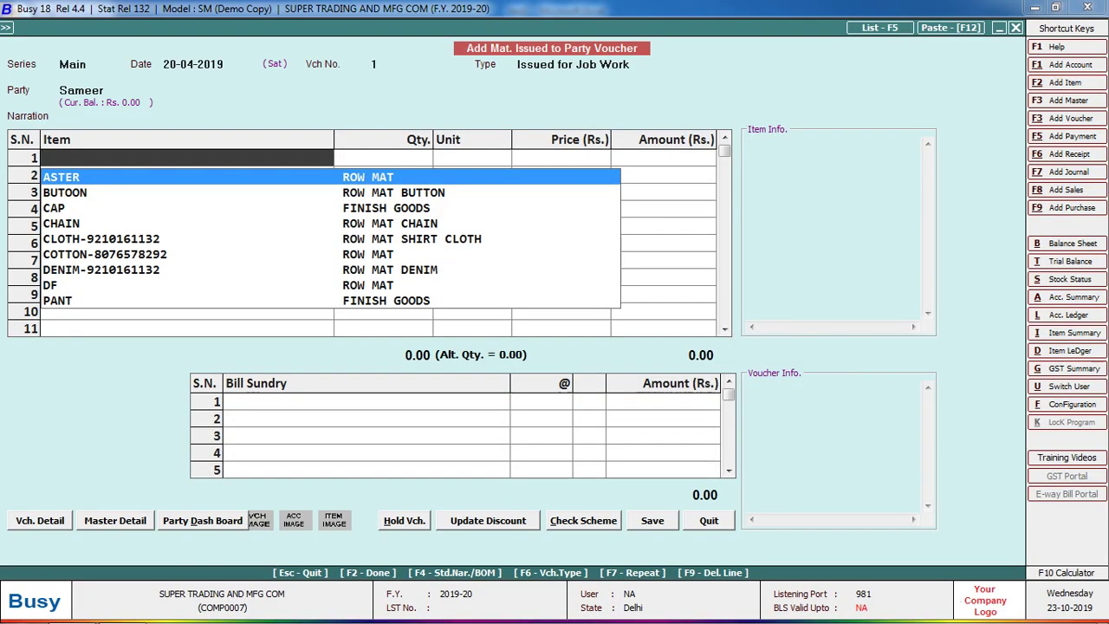
# - Add PANT and SHIRT from Main Store, 196 each
pyautogui.write('o')
pyautogui.press('BackSpace')
pyautogui.write('pa')
pyautogui.press('Return')
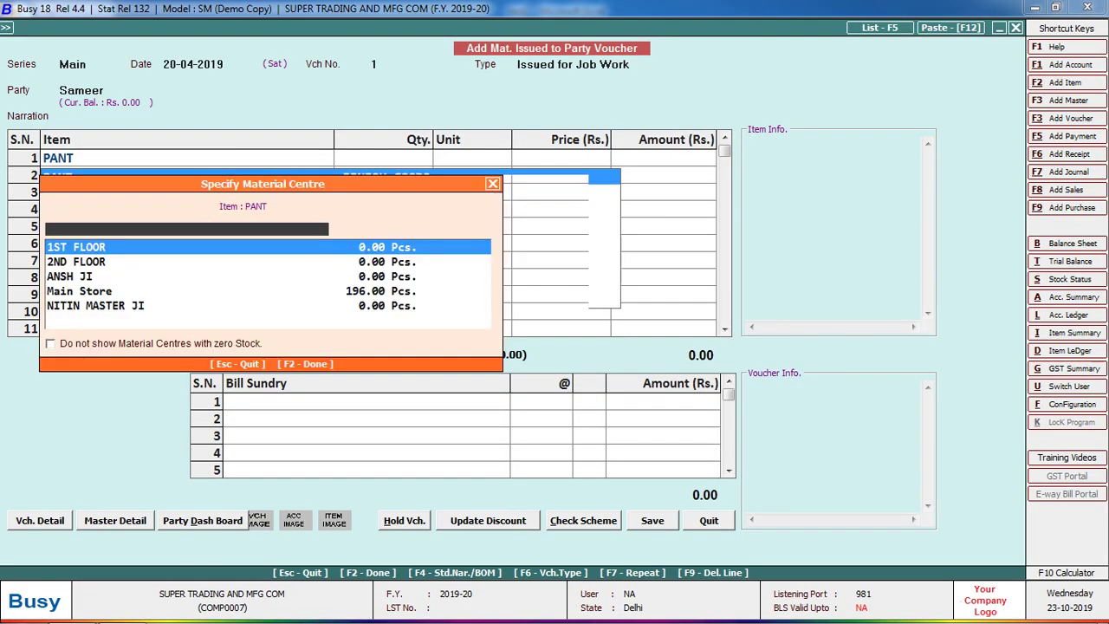
pyautogui.press('Down')
pyautogui.press('Down')
pyautogui.press('Down')
pyautogui.press('Return')
pyautogui.write('196')
pyautogui.press('Return')
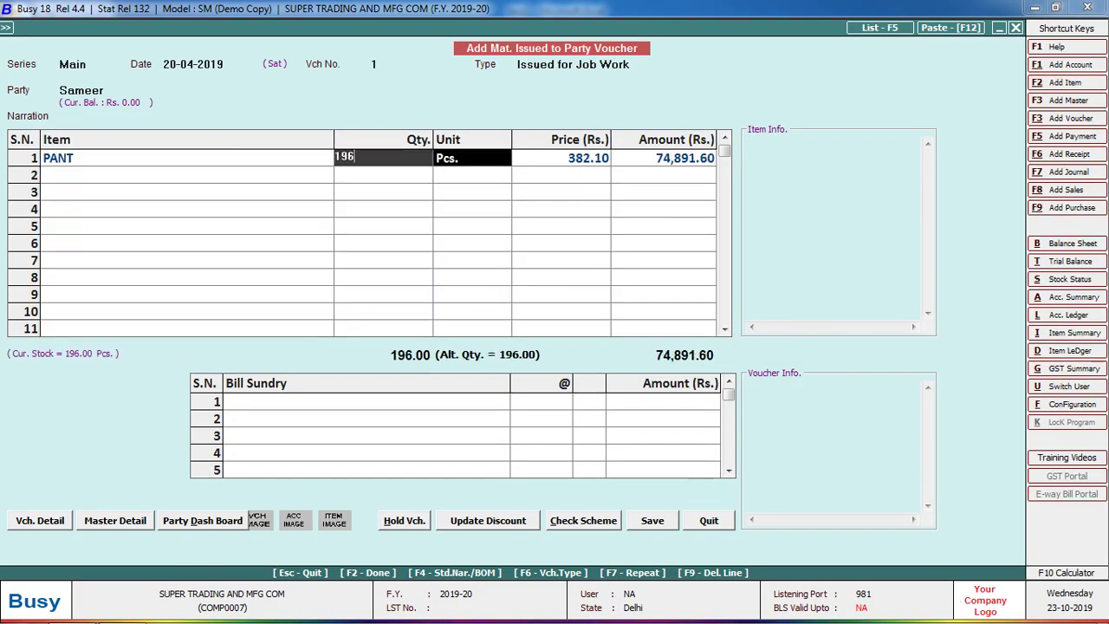
pyautogui.press('Return')
pyautogui.press('Return')
pyautogui.press('Return')
pyautogui.write('S')
pyautogui.press('Return')
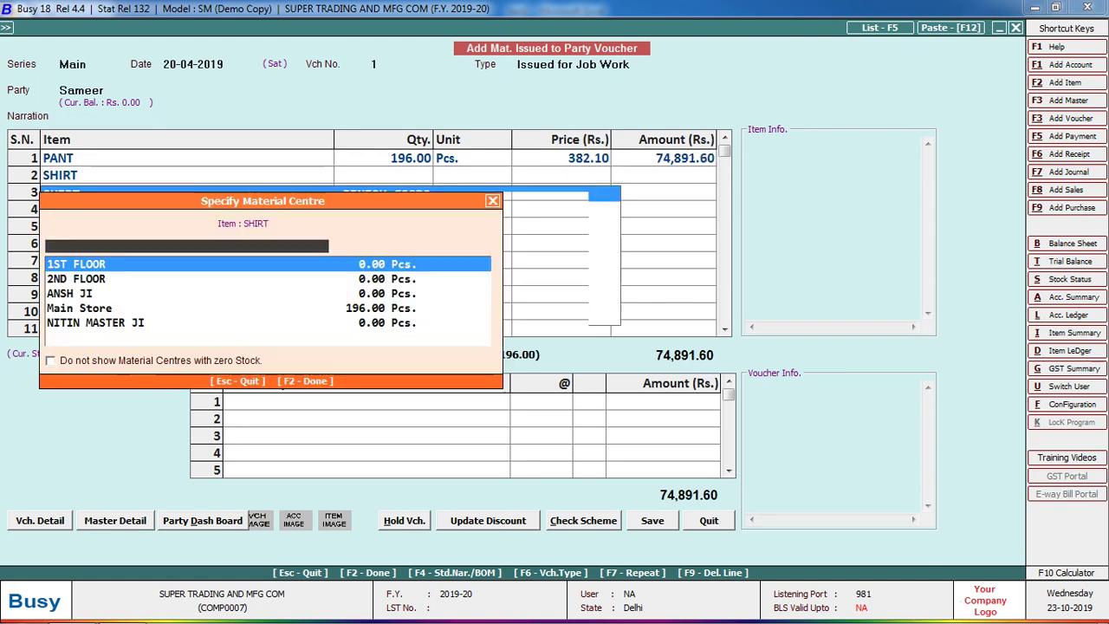
pyautogui.press('Down')
pyautogui.press('Down')
pyautogui.press('Down')
pyautogui.press('Return')
pyautogui.write('19')
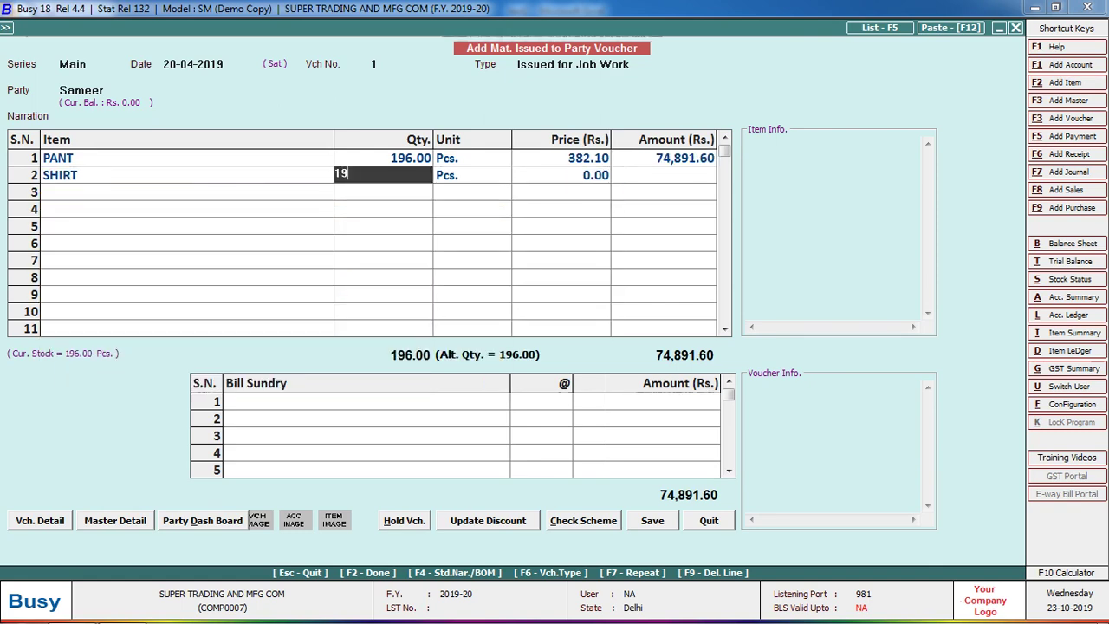
pyautogui.write('6')
pyautogui.press('Return')
# - Add CAP from Main Store in row 3 with quantity 196
pyautogui.press('Return')
pyautogui.press('Return')
pyautogui.press('Return')
pyautogui.write('S')
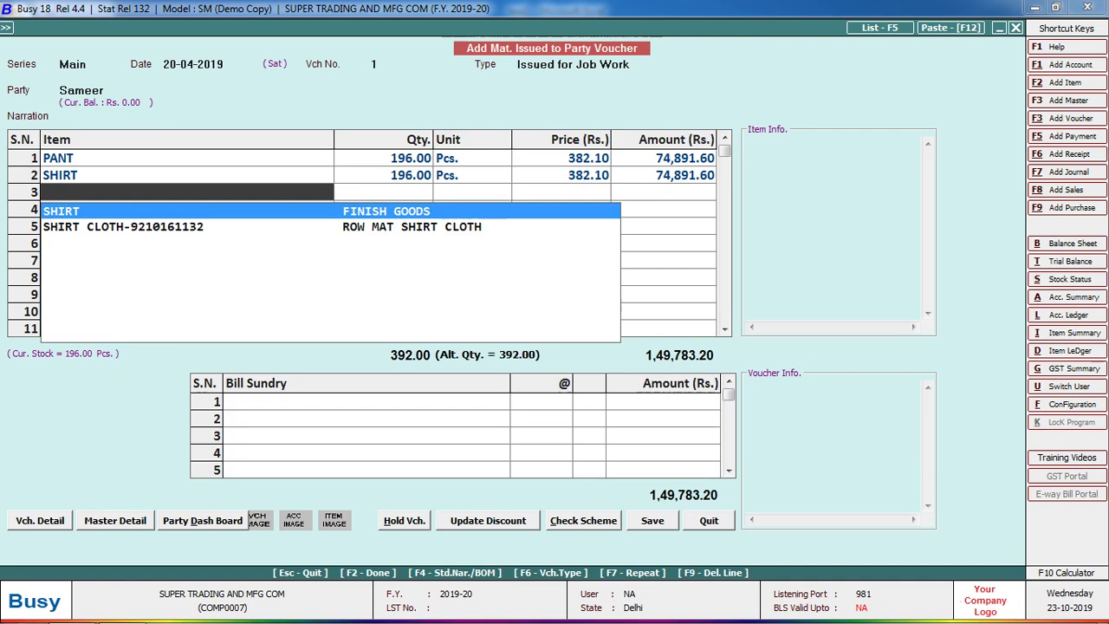
pyautogui.write('ca')
pyautogui.press('Return')
pyautogui.press('Down')
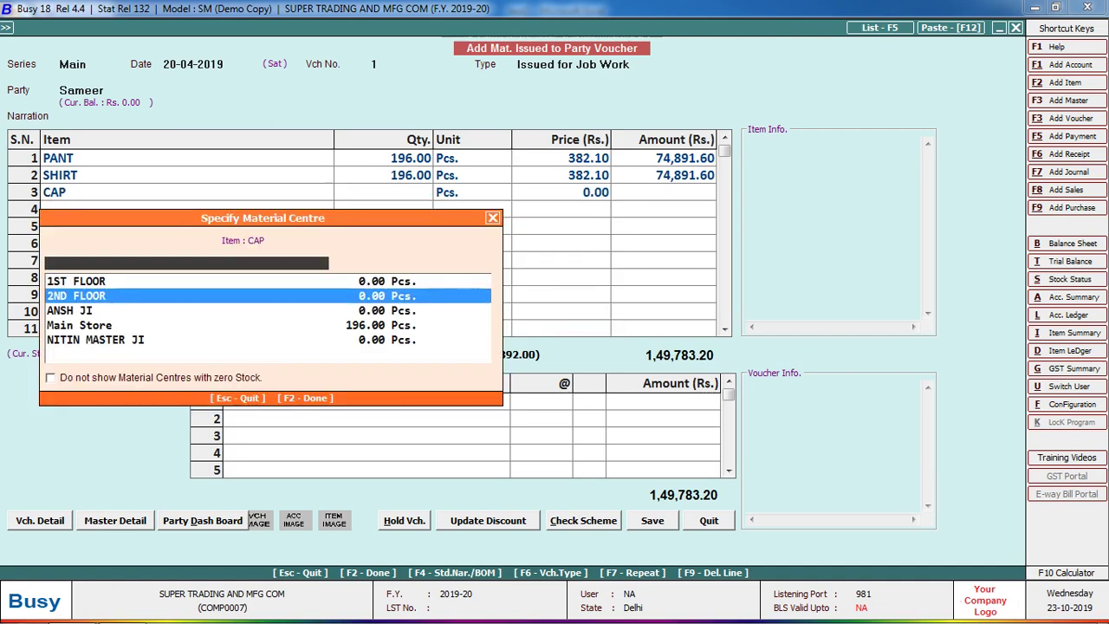
pyautogui.press('Down')
pyautogui.press('Down')
pyautogui.press('Return')
pyautogui.write('196')
pyautogui.press('Return')
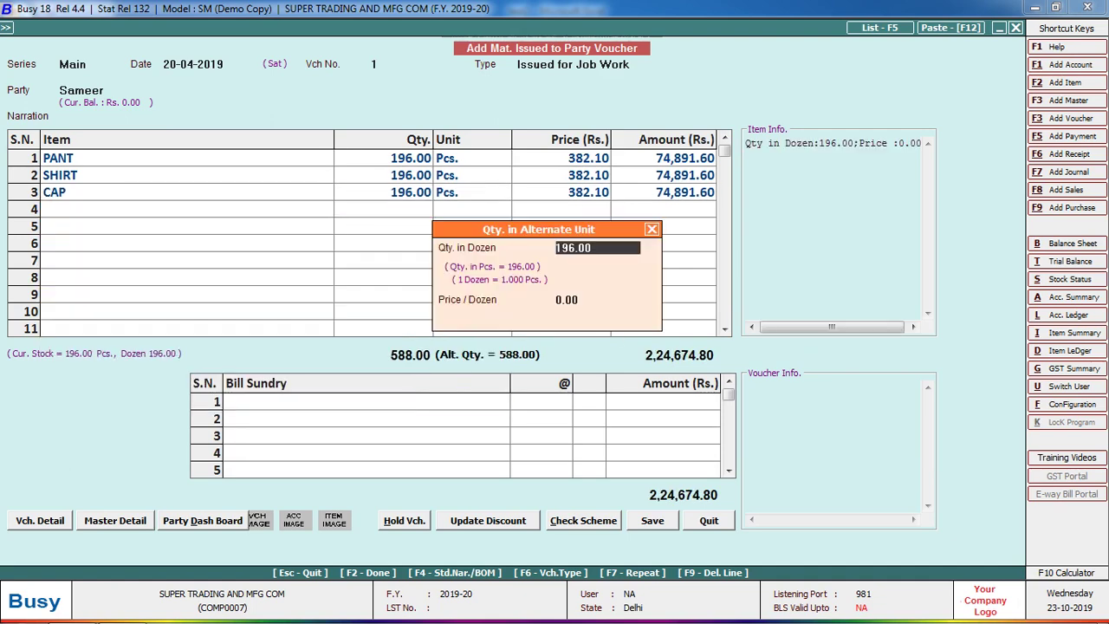
pyautogui.press('Return')
pyautogui.press('Return')
# - Check the CAP entry on the reference sheet and start RIVIT in row 4
pyautogui.hotkey('alt', 'Tab')
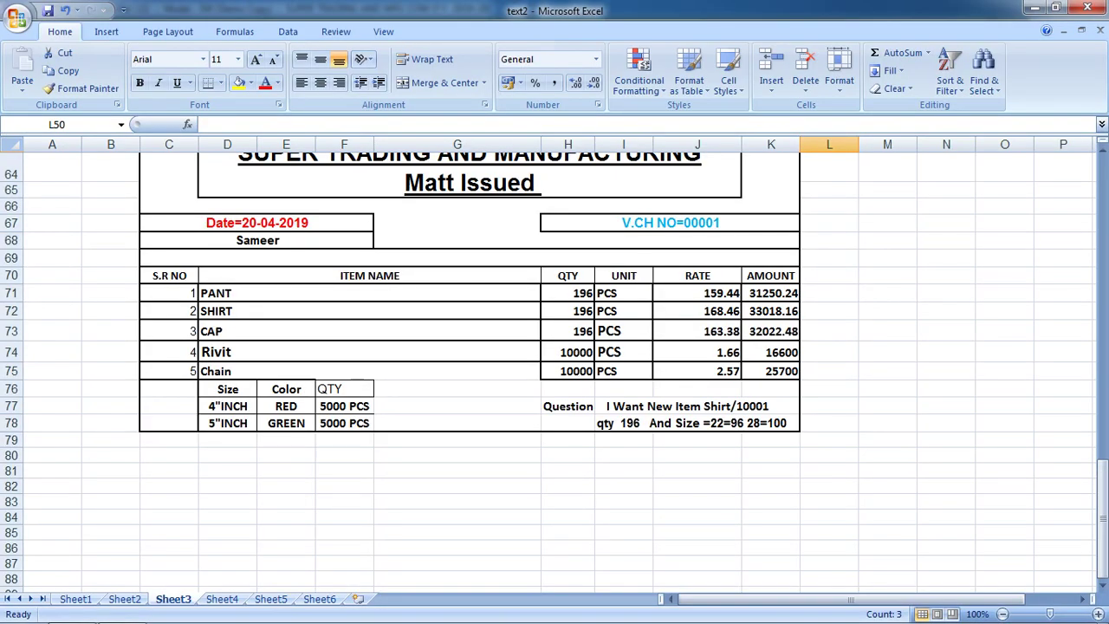
pyautogui.click(369, 331)
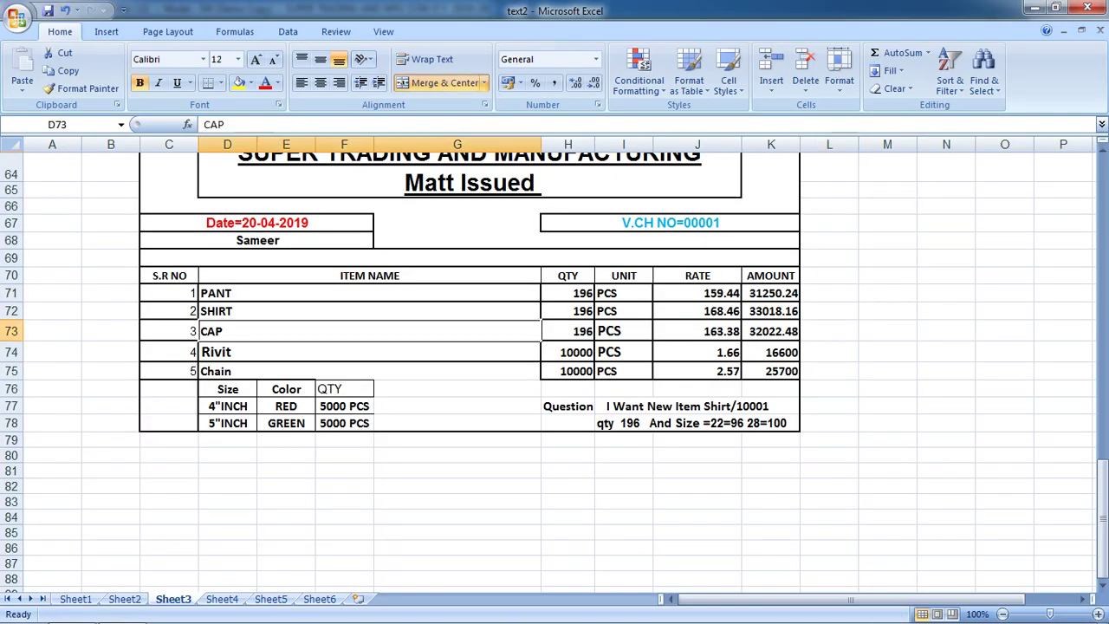
pyautogui.hotkey('alt', 'Tab')
pyautogui.write('r')
pyautogui.press('Return')
pyautogui.hotkey('alt', 'Tab')
pyautogui.hotkey('alt', 'Tab')
# - Take RIVIT from Main Store at 10,000 quantity, changing its unit from PKT to Pcs
pyautogui.press('Down')
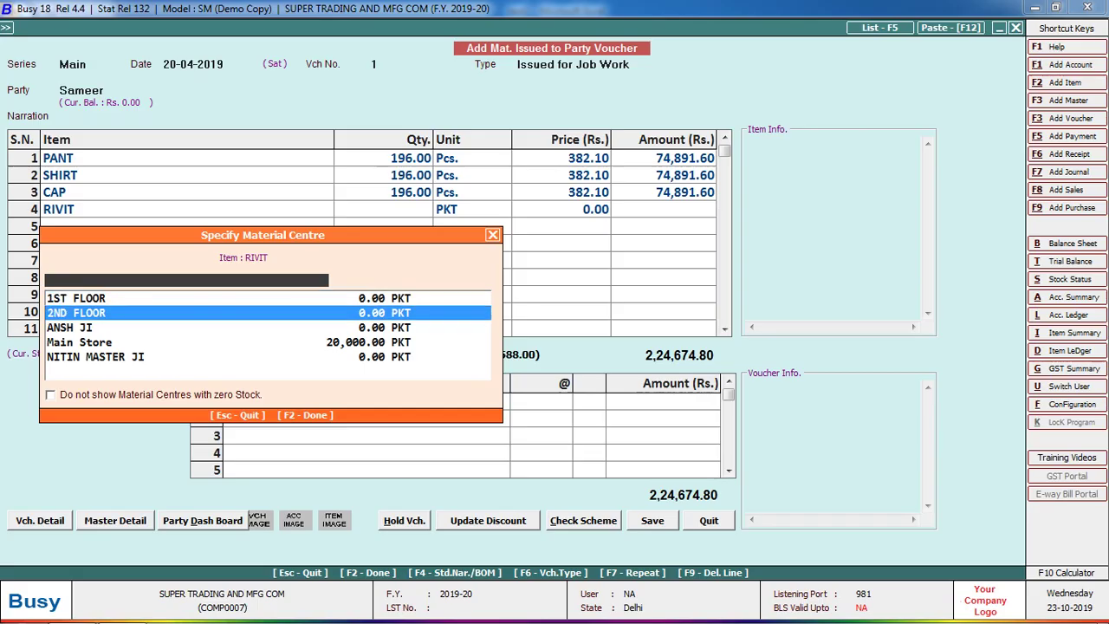
pyautogui.press('Down')
pyautogui.press('Down')
pyautogui.press('Return')
pyautogui.write('10,')
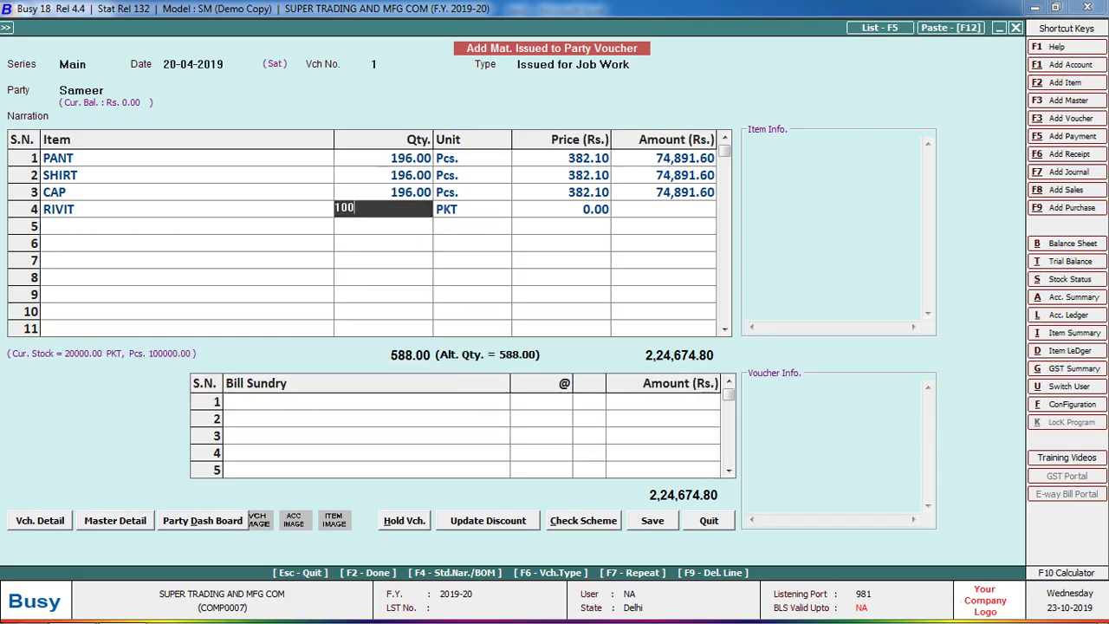
pyautogui.write('0000')
pyautogui.press('Return')
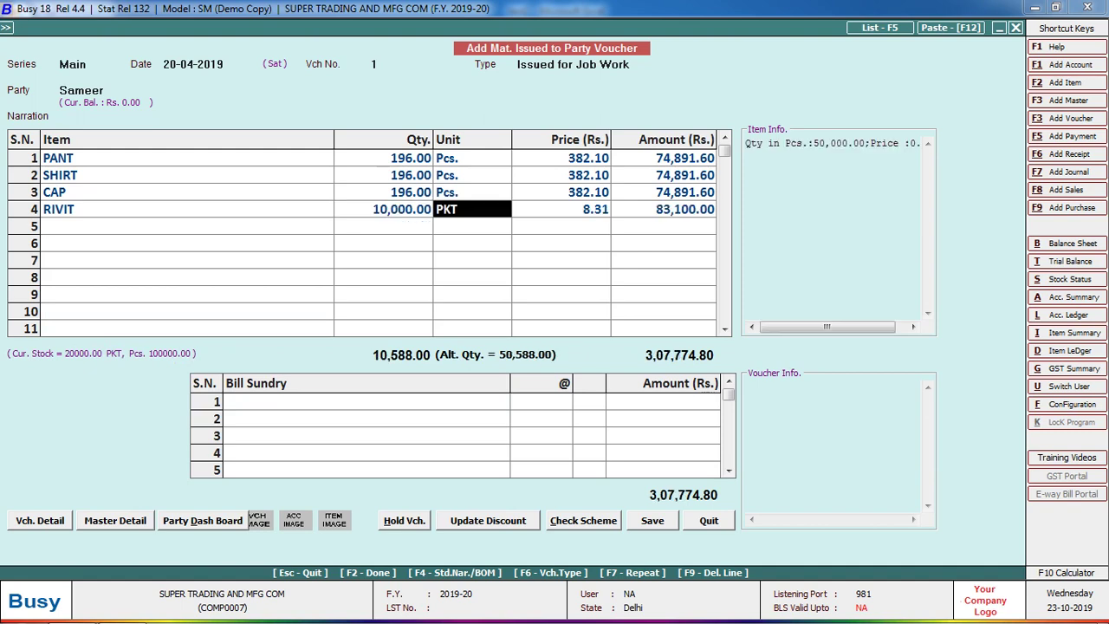
pyautogui.press('Down')
pyautogui.press('Return')
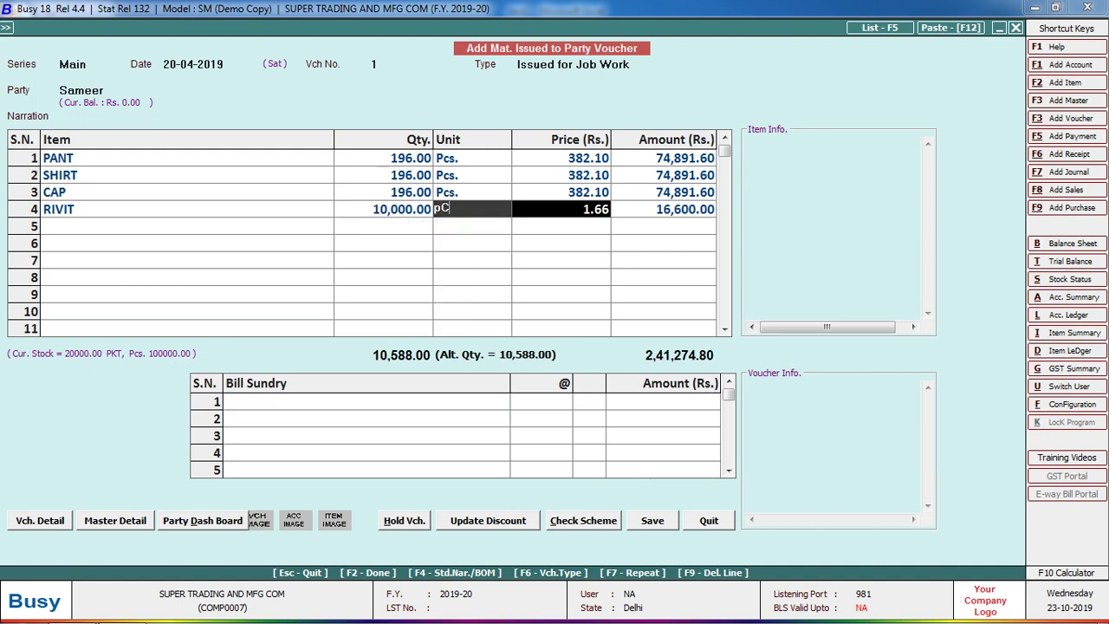
pyautogui.press('Return')
pyautogui.press('Return')
# - Start row 5 with CHAIN taken from Main Store
pyautogui.hotkey('alt', 'Tab')
pyautogui.hotkey('alt', 'Tab')
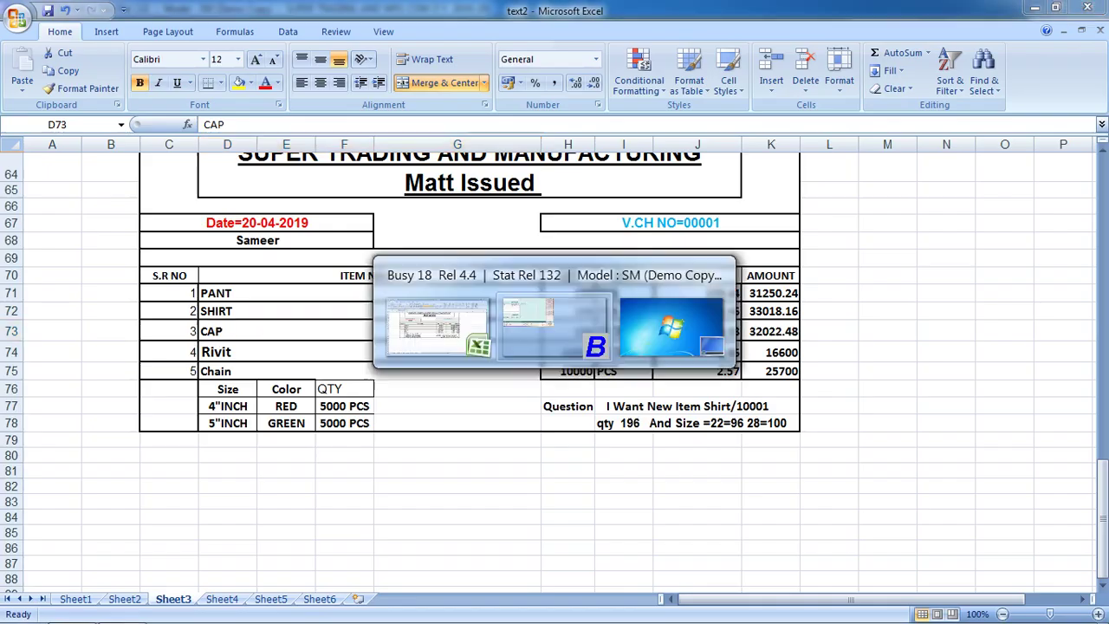
pyautogui.write('cHA')
pyautogui.press('Return')
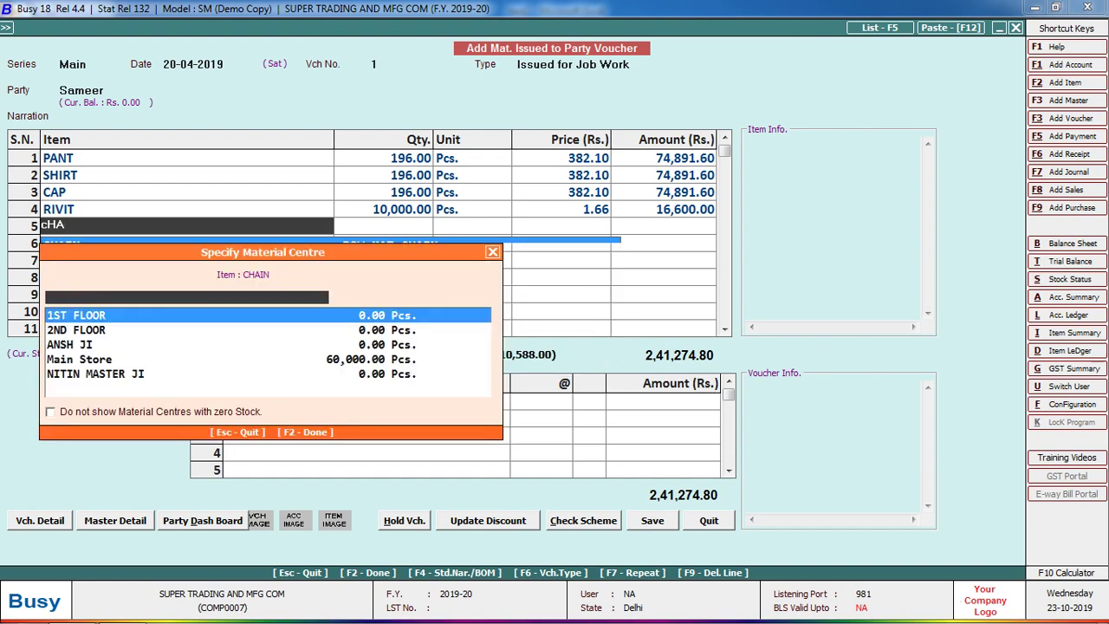
pyautogui.press('Down')
pyautogui.press('Down')
pyautogui.press('Down')
pyautogui.press('Return')
pyautogui.hotkey('alt', 'Tab')
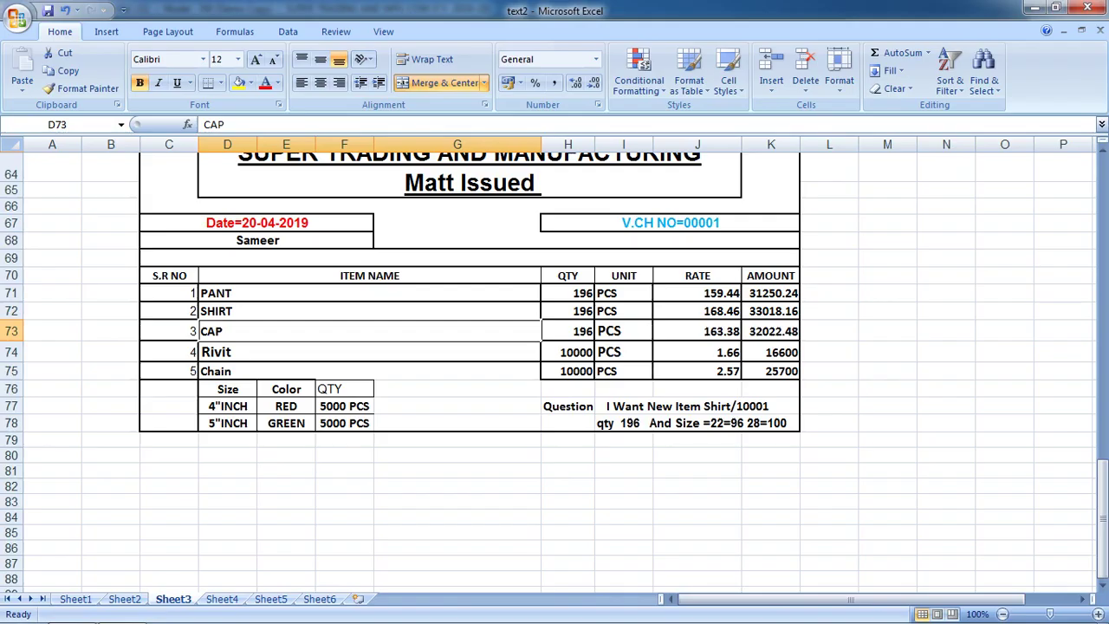
pyautogui.hotkey('alt', 'Tab')
# - Enter 10,000 for CHAIN, split into 4INCH RED and 5INCH YELLOW lots of 5,000 each
pyautogui.write('1000')
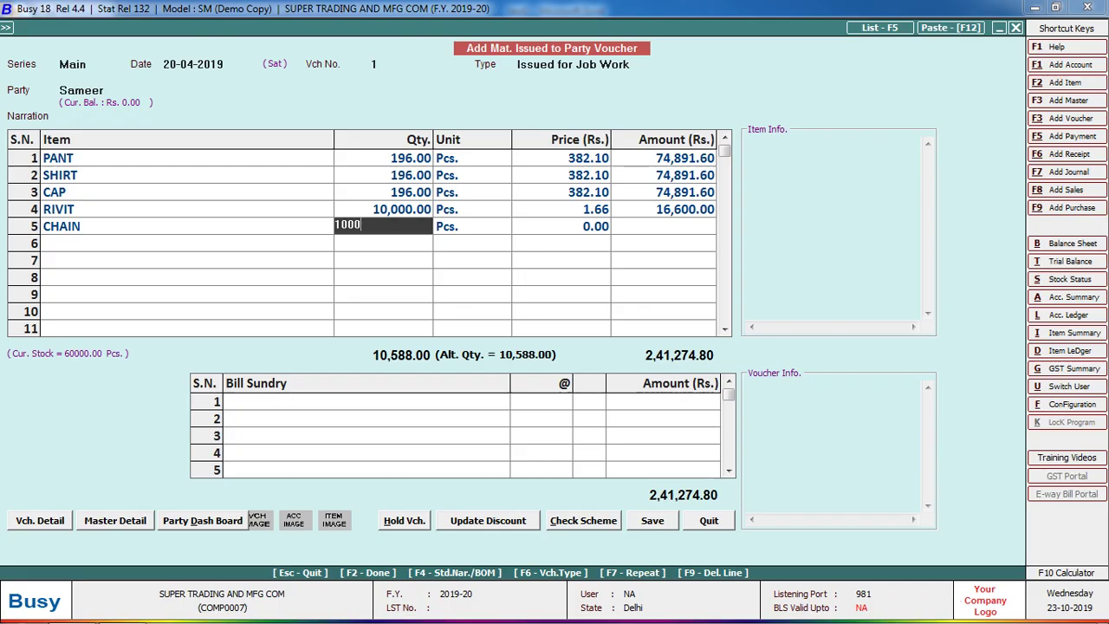
pyautogui.write('0')
pyautogui.press('Return')
pyautogui.press('Return')
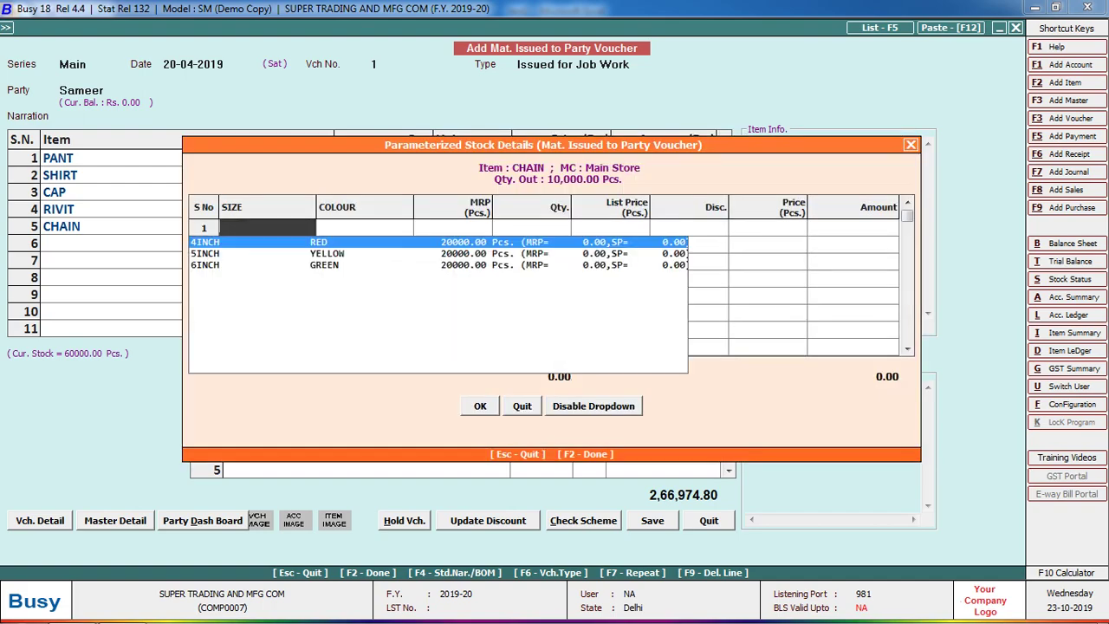
pyautogui.hotkey('alt', 'Tab')
pyautogui.hotkey('alt', 'Tab')
pyautogui.press('Return')
pyautogui.hotkey('alt', 'Tab')
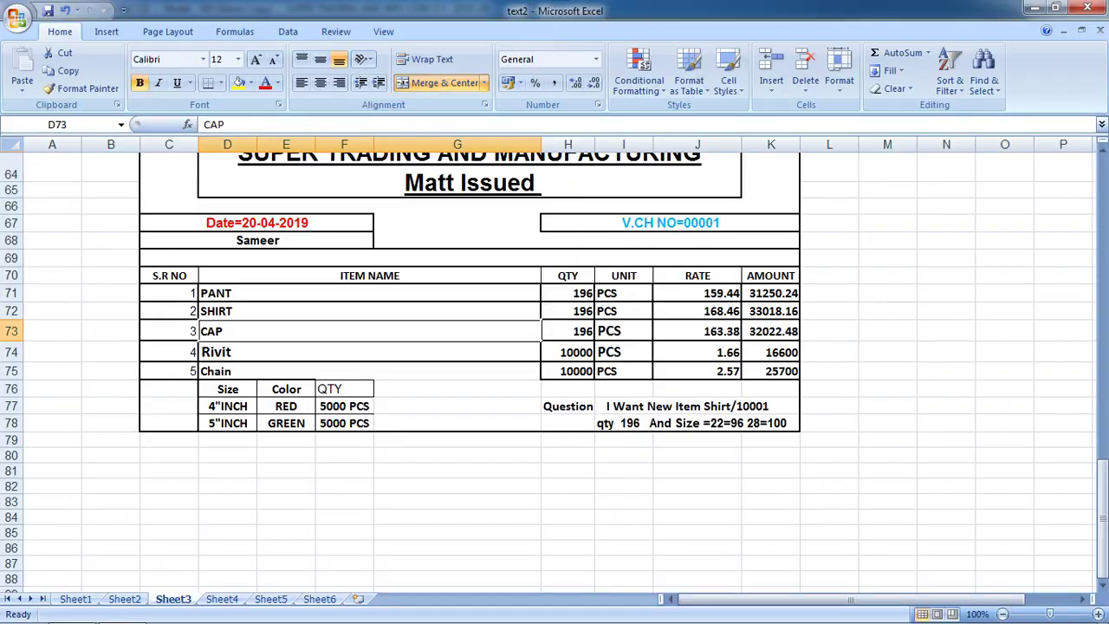
pyautogui.press('Right')
pyautogui.hotkey('alt', 'Tab')
pyautogui.write('5000')
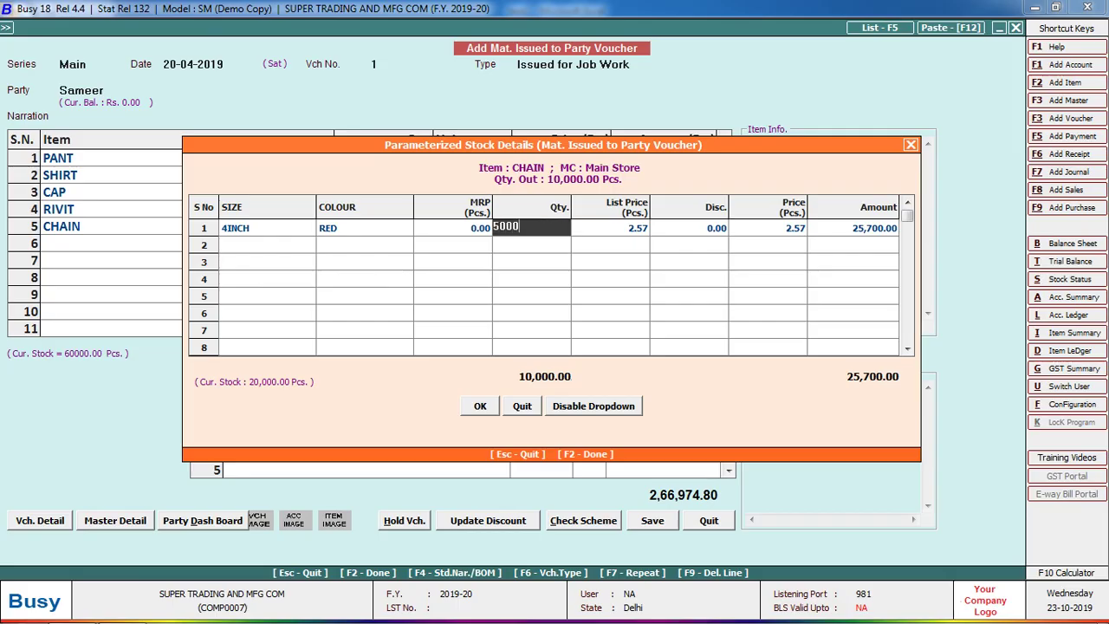
pyautogui.press('Return')
pyautogui.press('Return')
pyautogui.press('Return')
pyautogui.hotkey('alt', 'Tab')
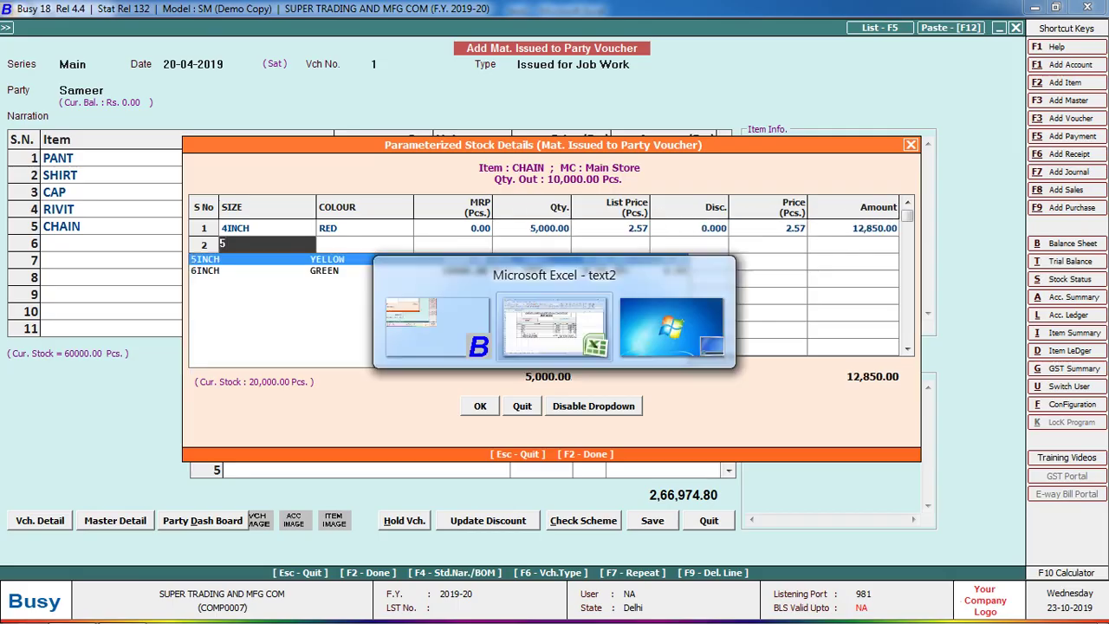
pyautogui.hotkey('alt', 'Tab')
pyautogui.write('5')
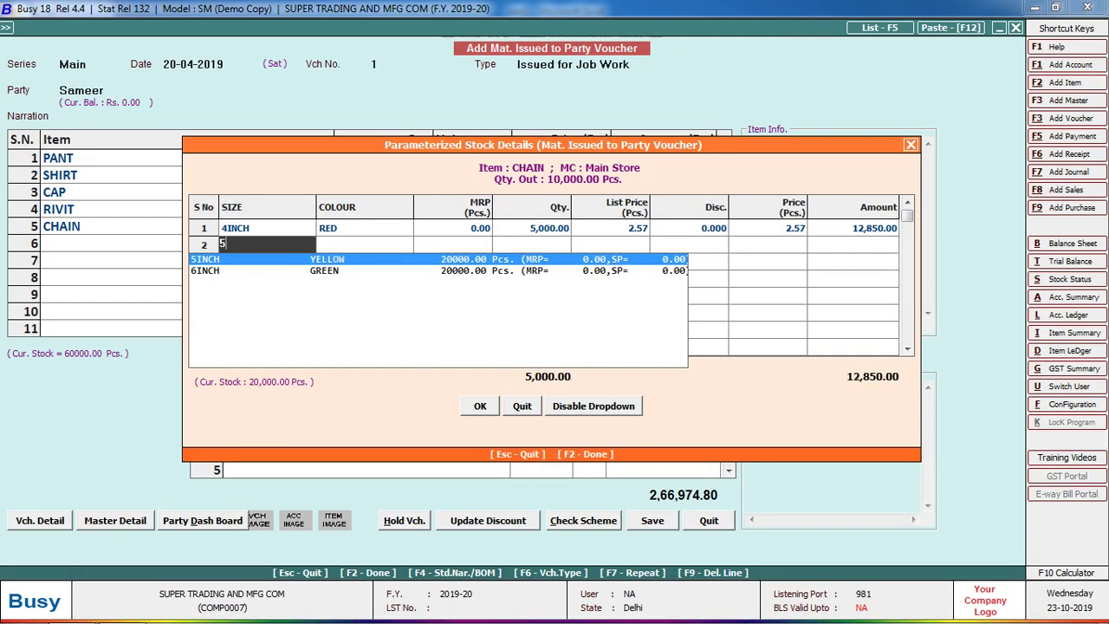
pyautogui.press('Return')
pyautogui.press('Return')
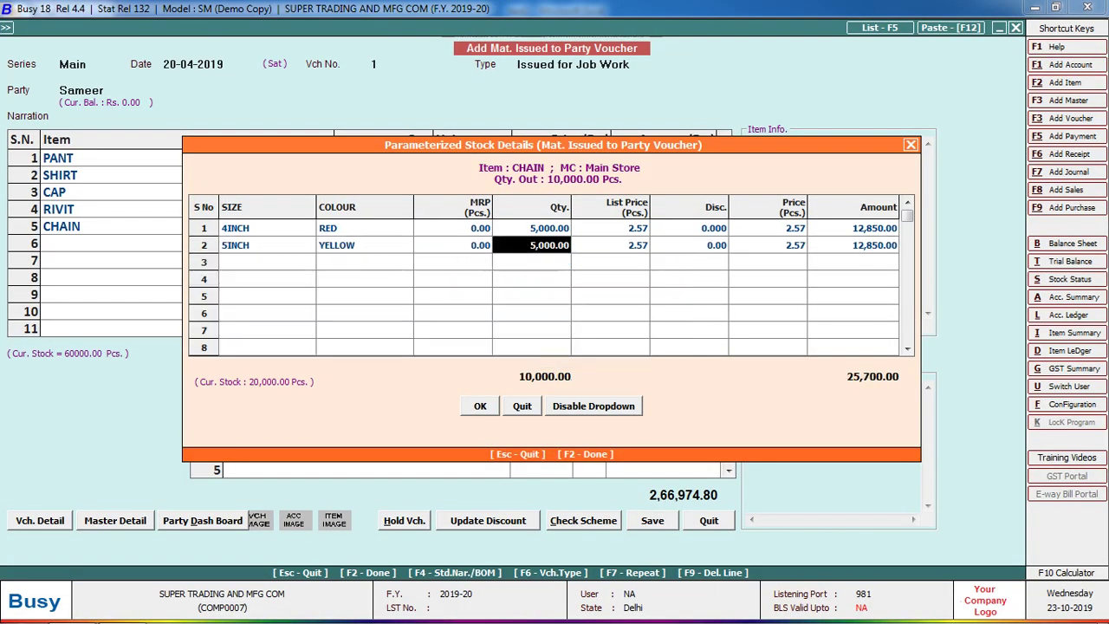
pyautogui.press('Return')
pyautogui.press('Return')
pyautogui.press('Return')
pyautogui.press('Return')
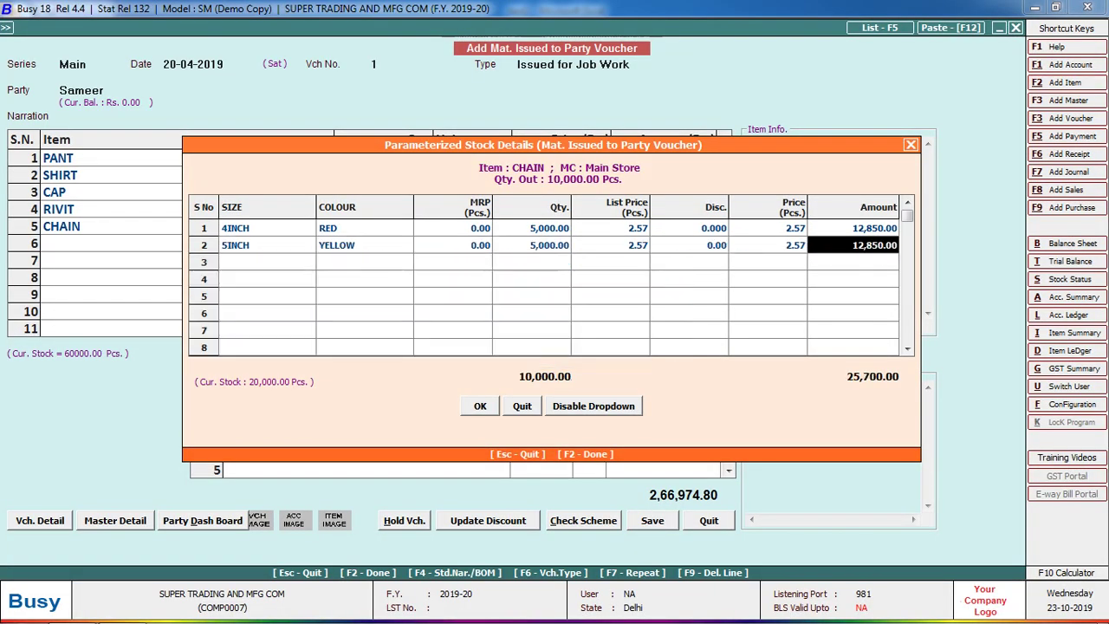
pyautogui.press('Return')
pyautogui.press('Return')
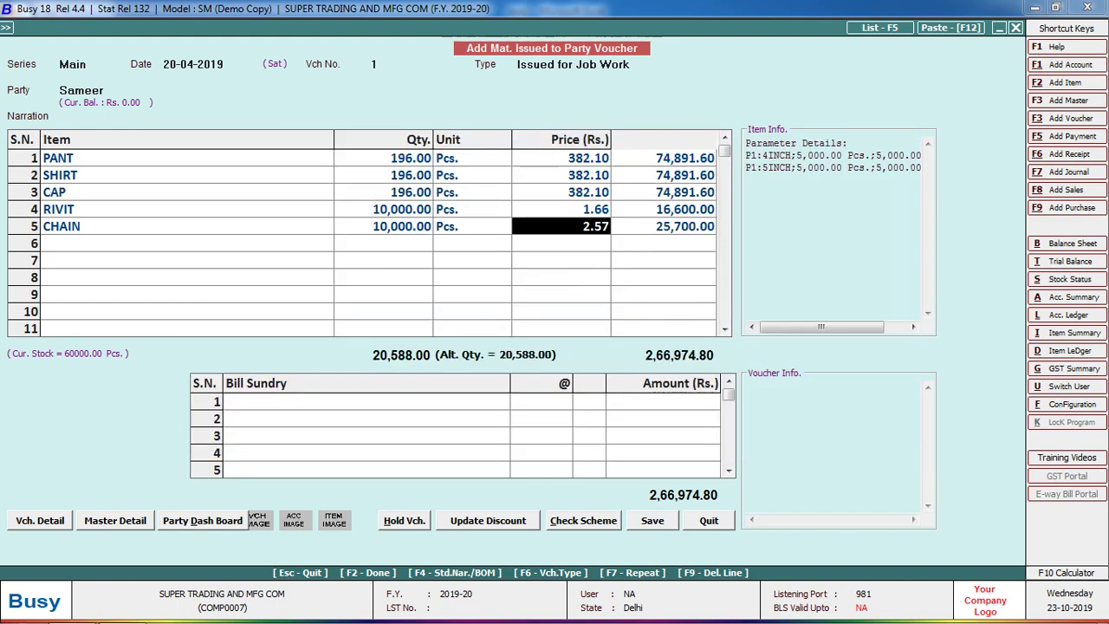
# - Compare the voucher with the Excel sheet, checking the new item request note
pyautogui.hotkey('alt', 'Tab')
pyautogui.hotkey('alt', 'Tab')
pyautogui.hotkey('alt', 'Tab')
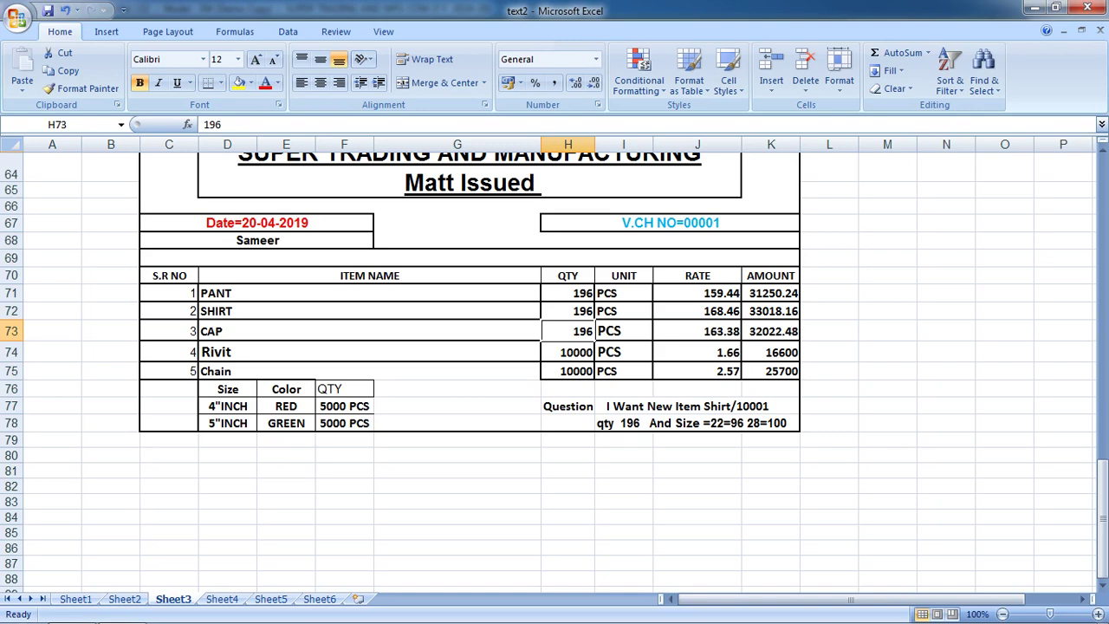
pyautogui.click(771, 405)
pyautogui.click(697, 454)
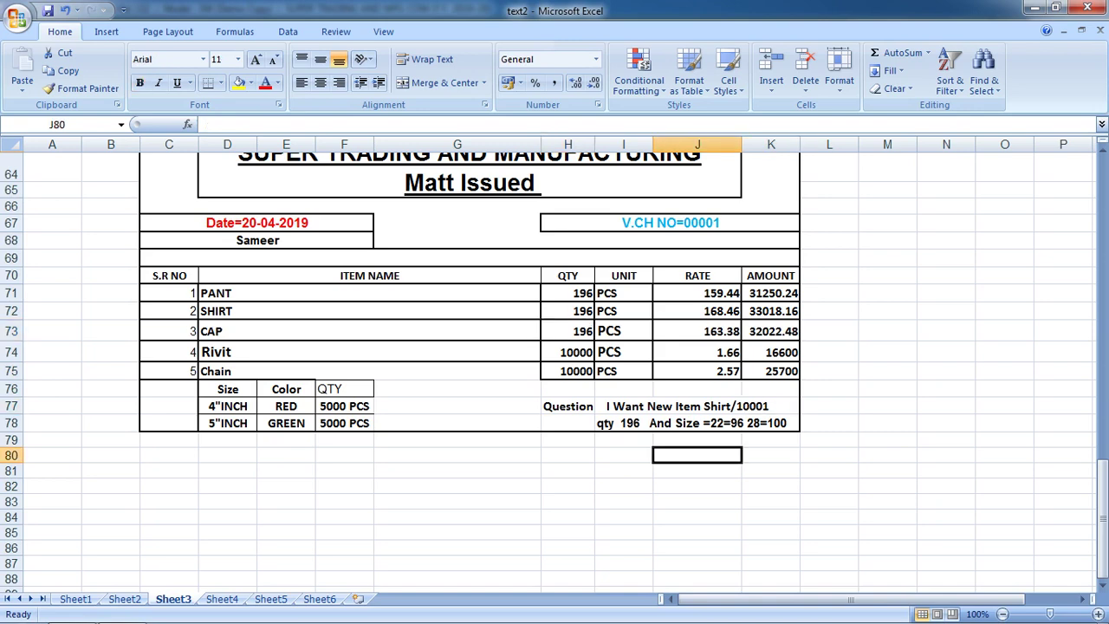
pyautogui.hotkey('alt', 'Tab')
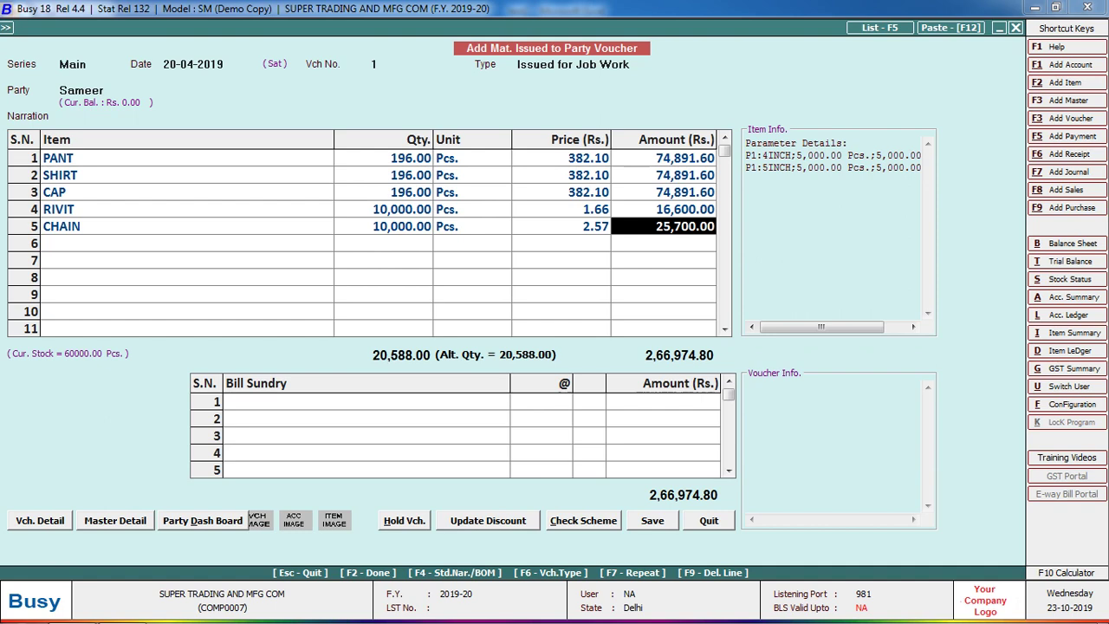
# - Start a new item master named SHIRT/10001
pyautogui.press('Return')
pyautogui.press('Return')
pyautogui.press('F2')
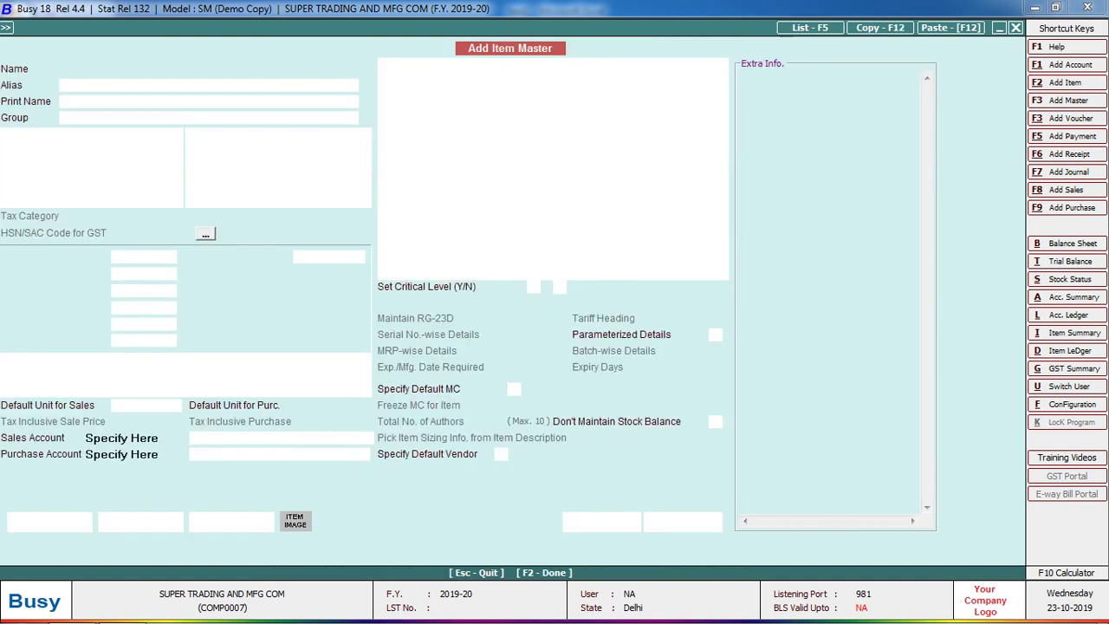
pyautogui.write('SHIRT/')
pyautogui.hotkey('alt', 'Tab')
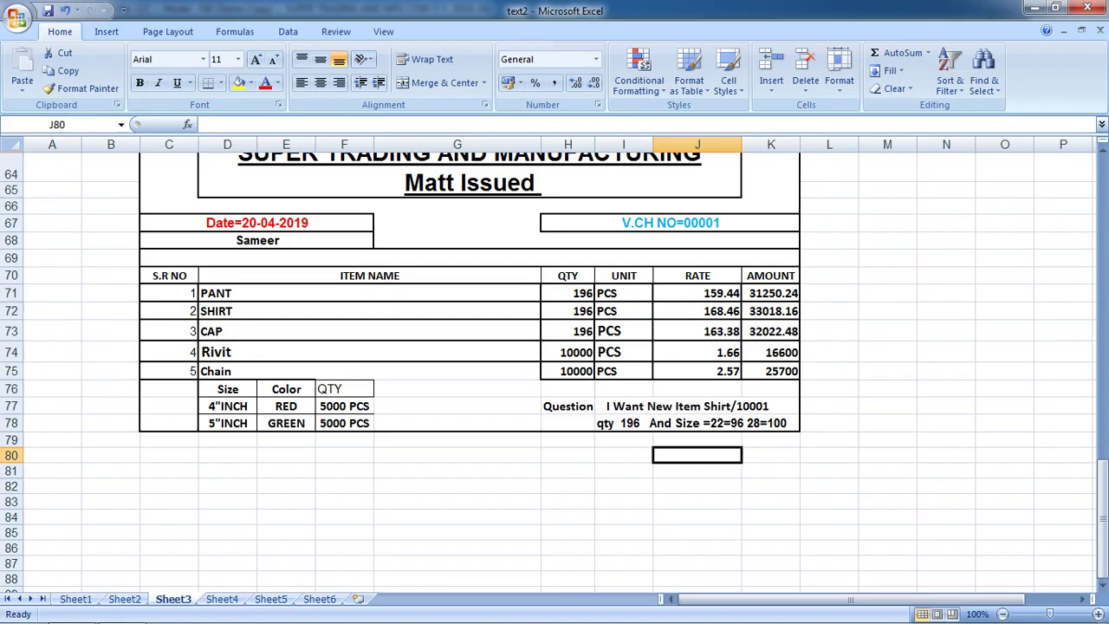
pyautogui.hotkey('alt', 'Tab')
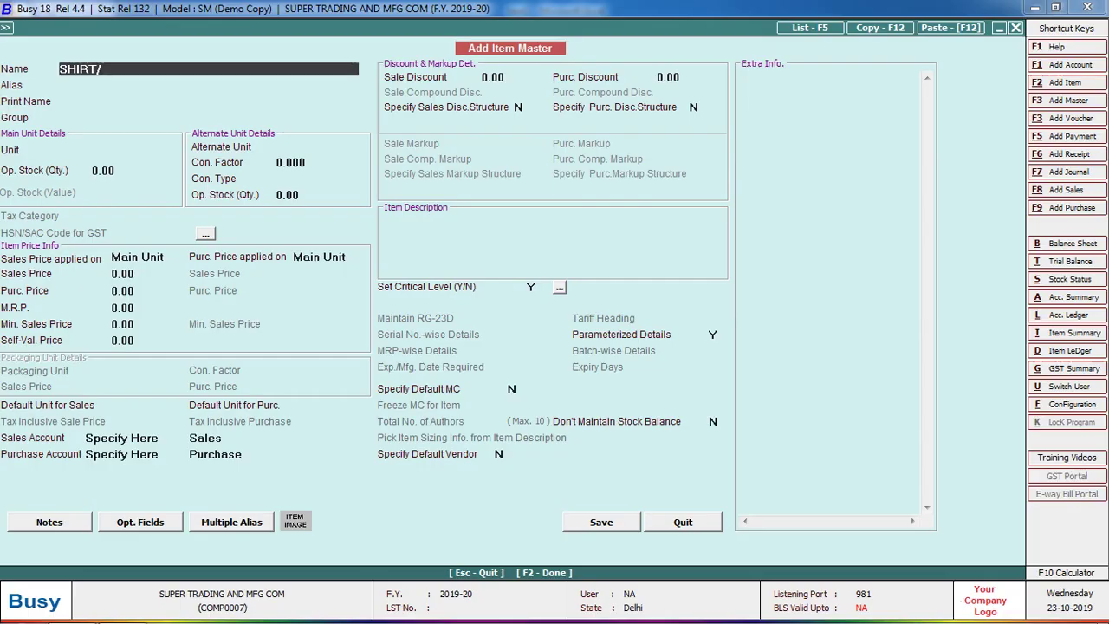
pyautogui.write('1000')
pyautogui.press('Return')
pyautogui.press('Return')
pyautogui.press('Return')
# - Create a new item group named FINISHED GOODS WITH PARA
pyautogui.press('F3')
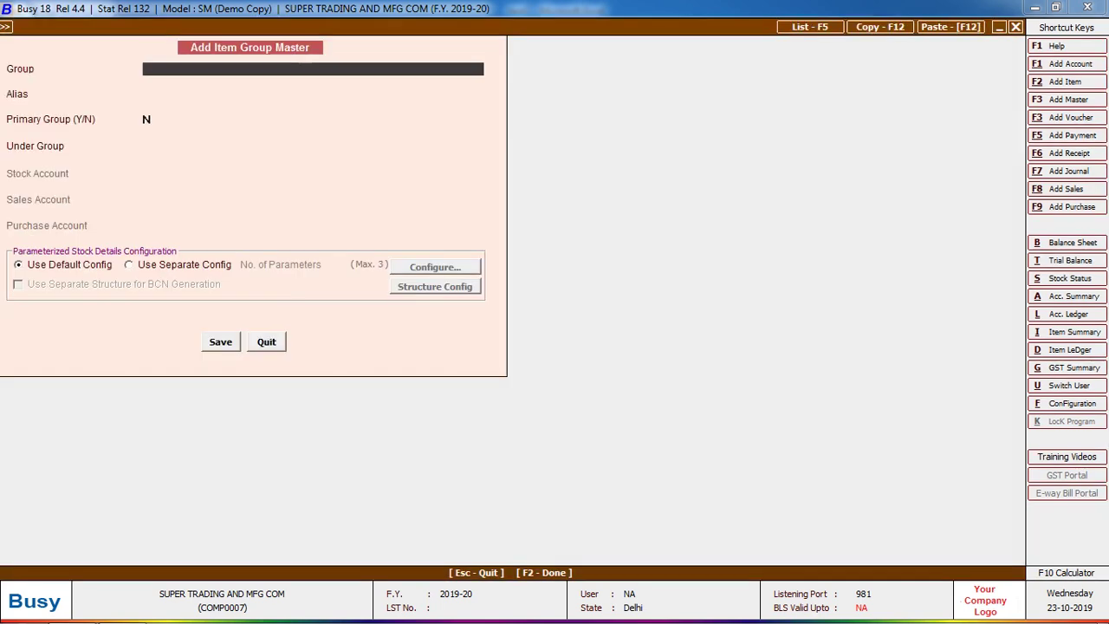
pyautogui.write('FINISHED')
pyautogui.write(' GOODS WITH')
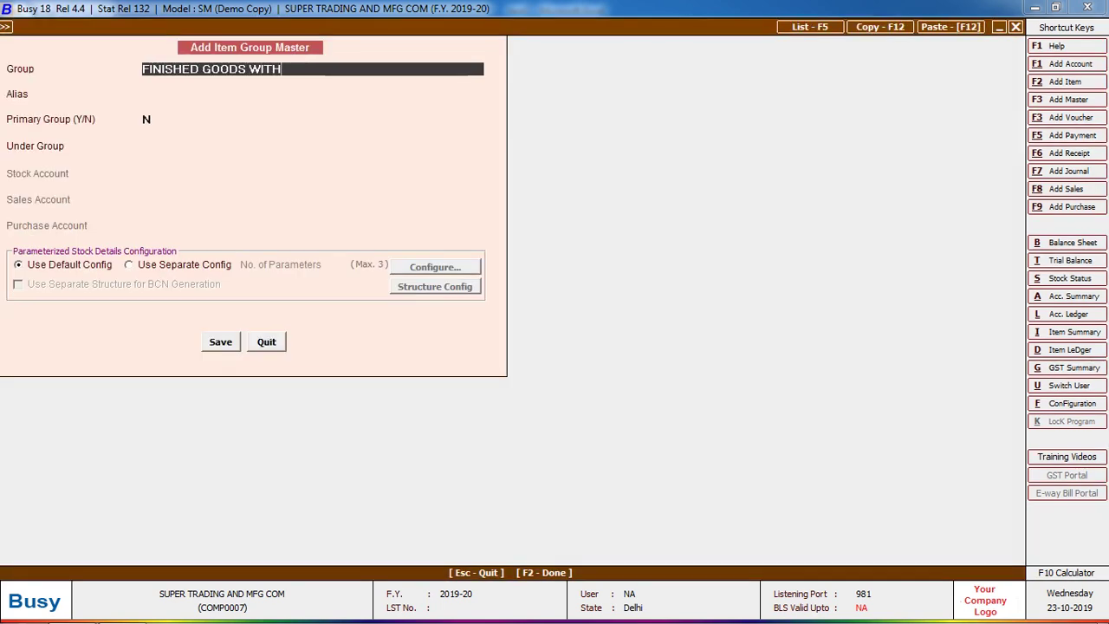
pyautogui.write(' PARA')
pyautogui.hotkey('alt', 'Tab')
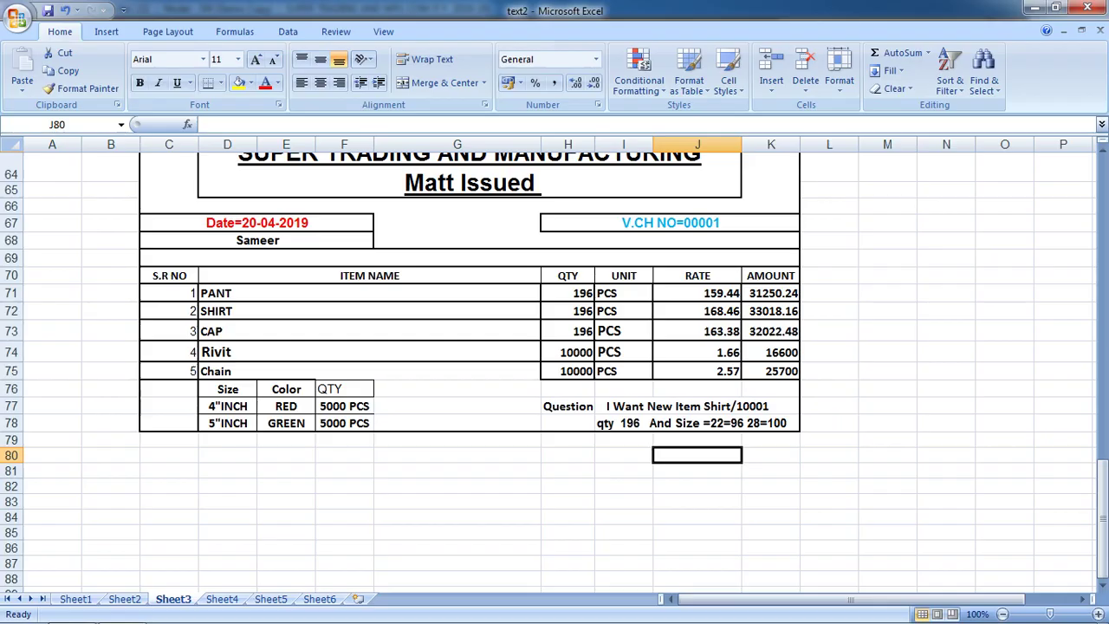
pyautogui.hotkey('alt', 'Tab')
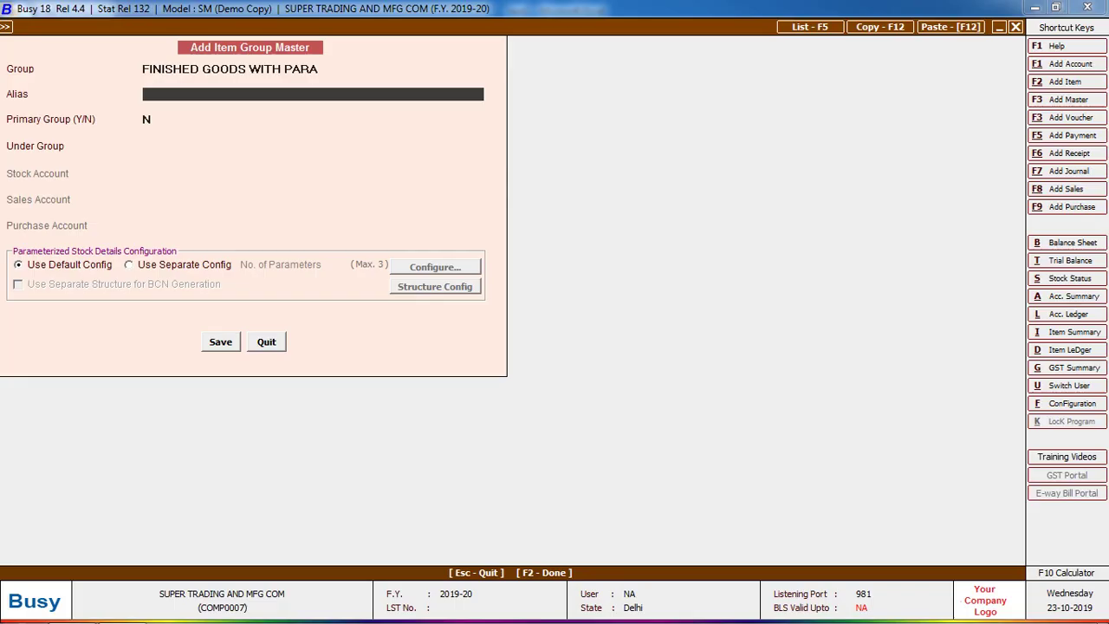
pyautogui.press('Return')
pyautogui.write('Y')
pyautogui.press('Return')
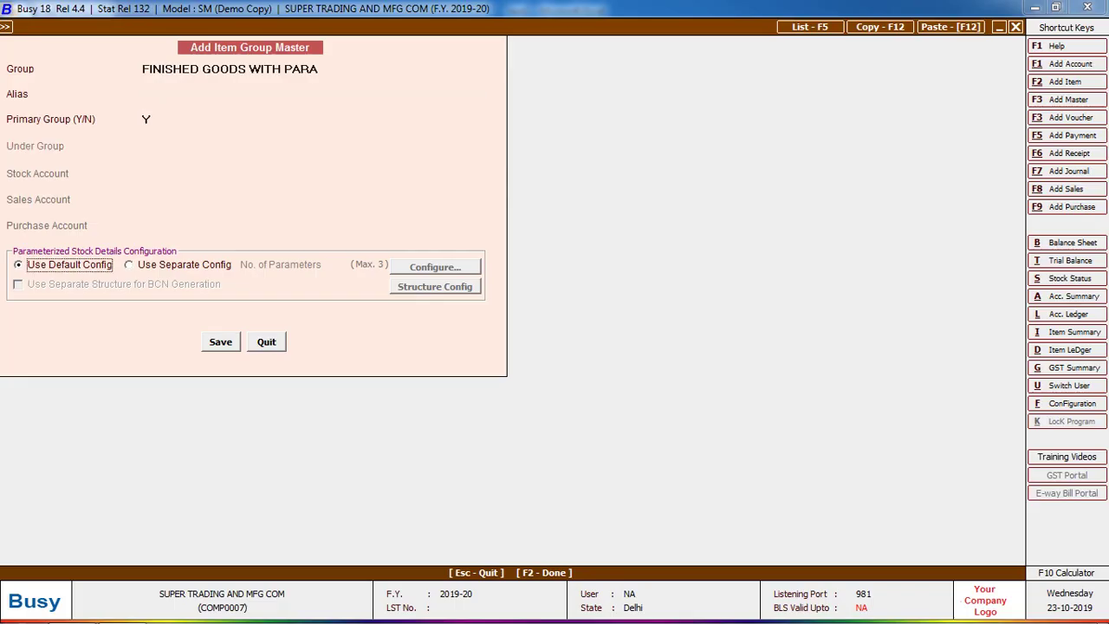
# - Place the group under FINISH GOODS with a separate parameter configuration
pyautogui.press('Right')
pyautogui.press('Left')
pyautogui.press('Right')
pyautogui.press('Left')
pyautogui.hotkey('shift', 'Tab')
pyautogui.write('N')
pyautogui.press('Return')
pyautogui.press('Return')
pyautogui.press('Right')
pyautogui.press('Return')
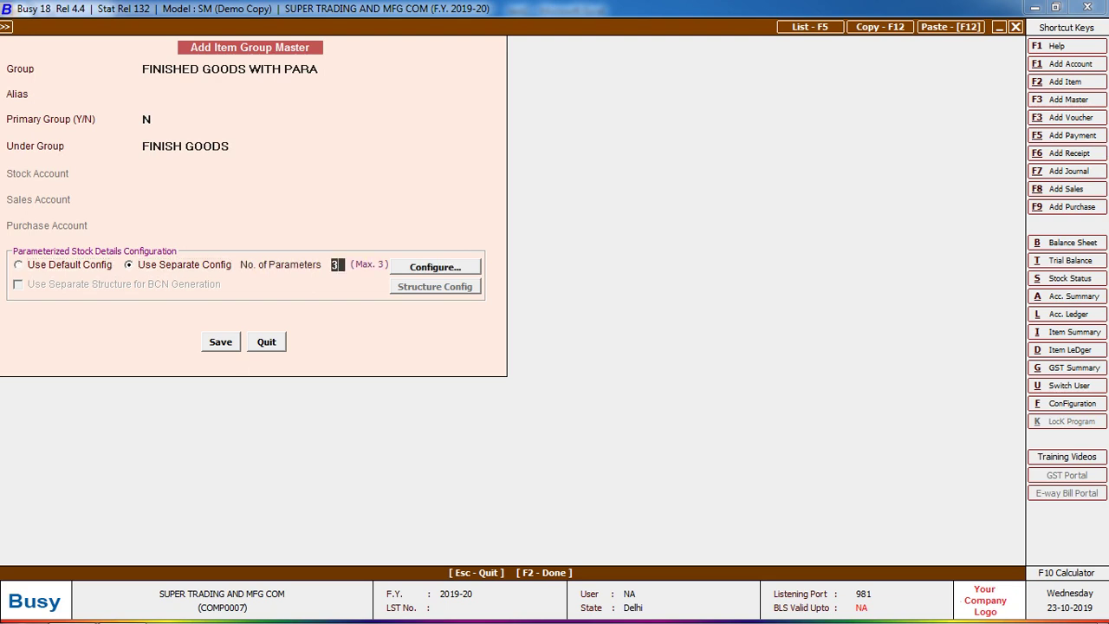
pyautogui.press('Return')
# - Define parameter 1 as SIZE and save the new group
pyautogui.hotkey('alt', 'Tab')
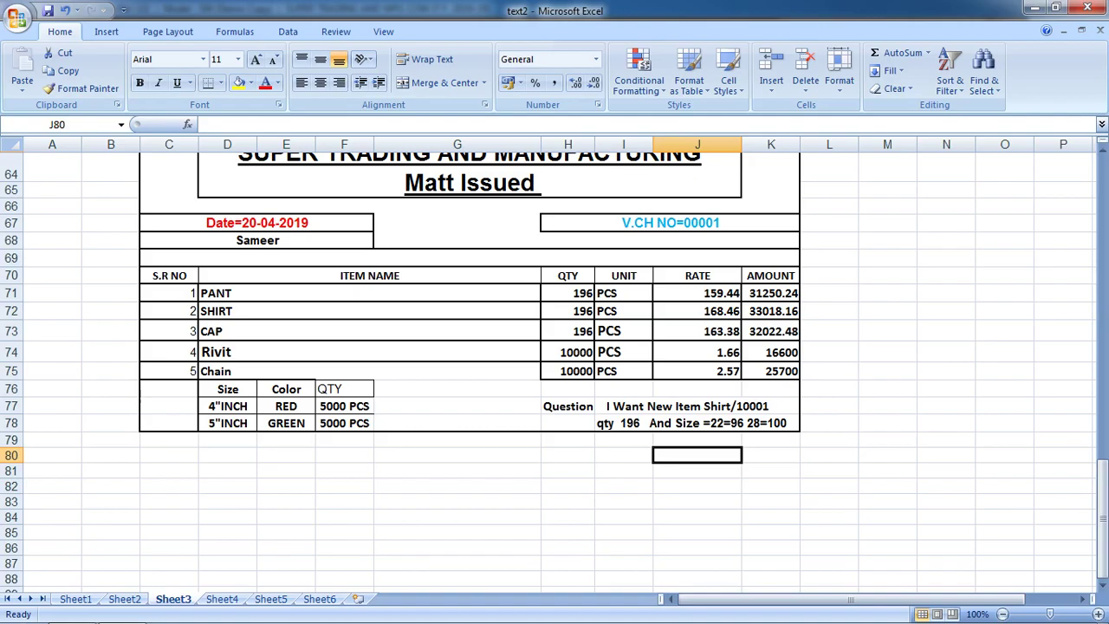
pyautogui.hotkey('alt', 'Tab')
pyautogui.press('Return')
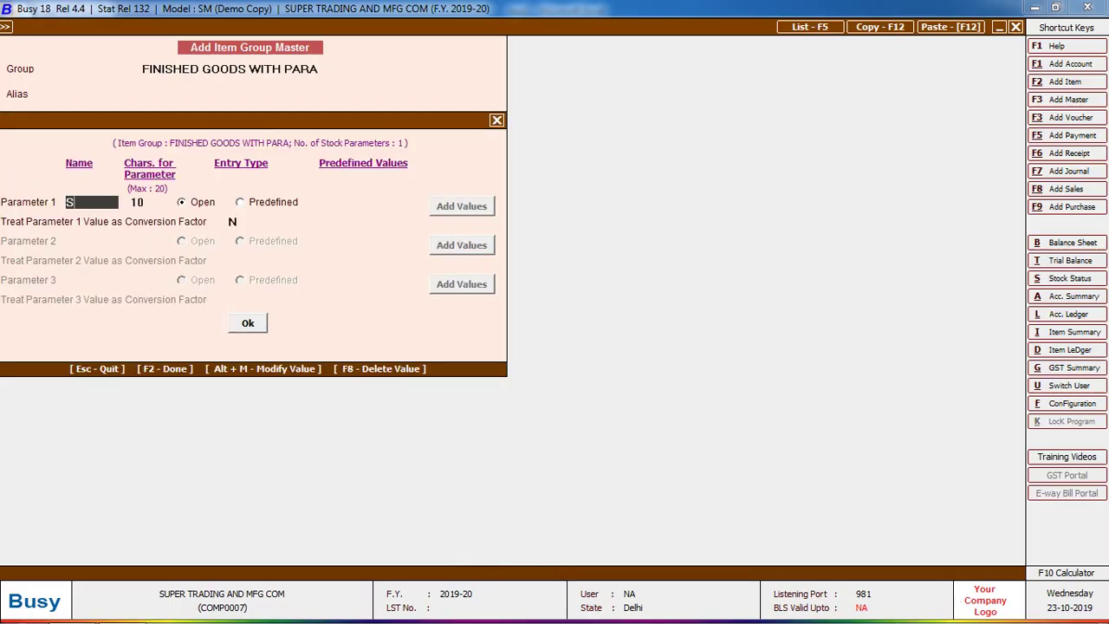
pyautogui.write('SIZE')
pyautogui.press('Return')
pyautogui.press('Return')
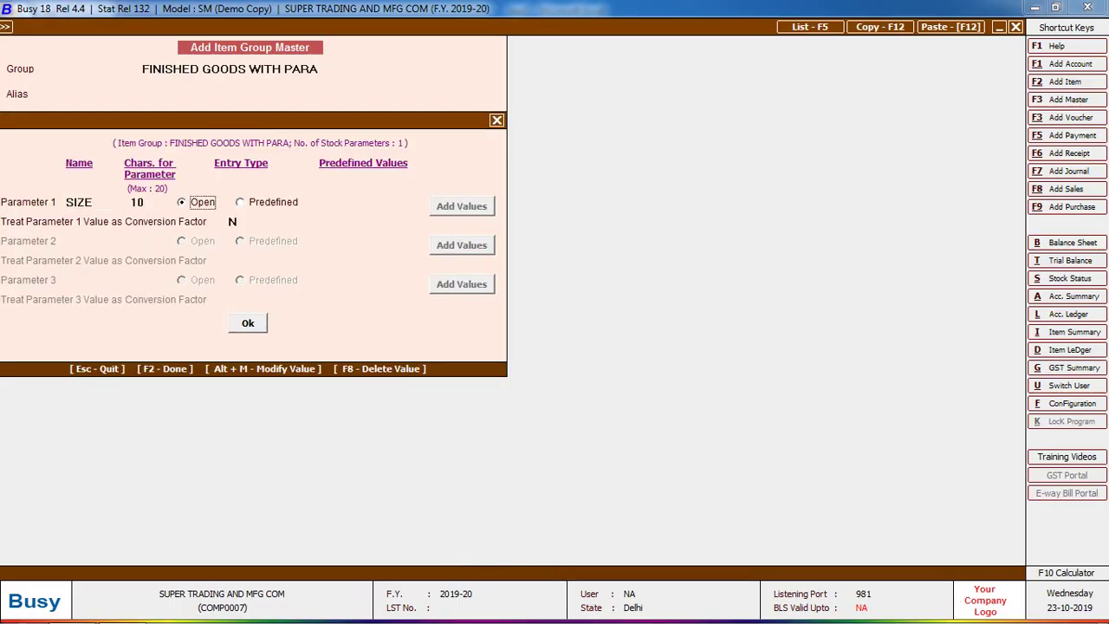
pyautogui.press('Return')
pyautogui.press('Return')
pyautogui.press('Return')
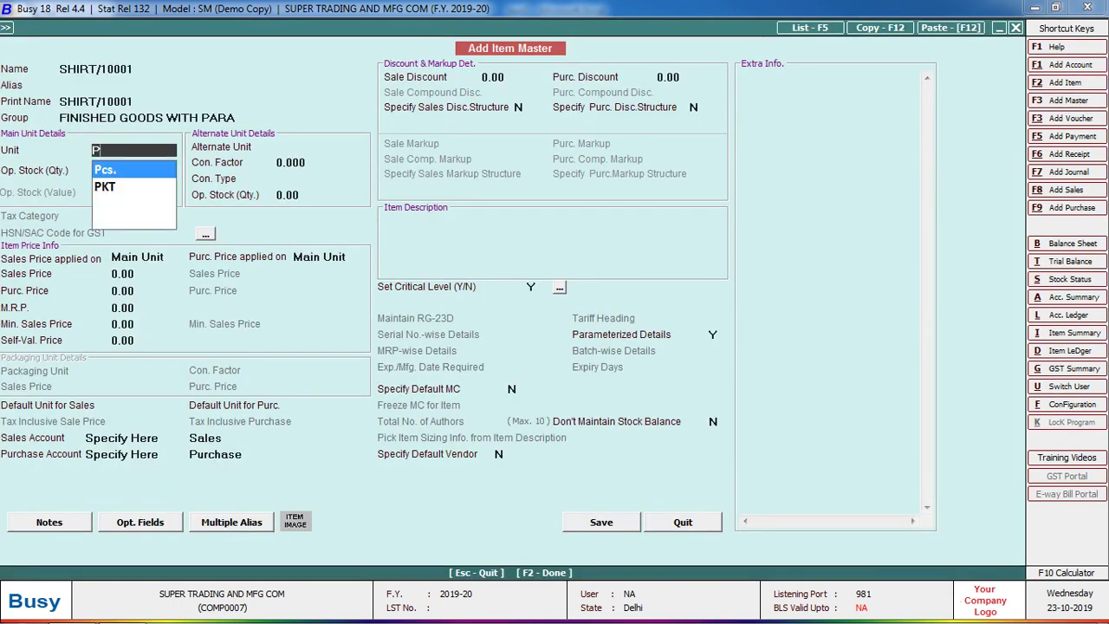
# - Set SHIRT/10001's unit to Pcs. and save the item master
pyautogui.press('Return')
pyautogui.press('Return')
pyautogui.press('Return')
pyautogui.press('Return')
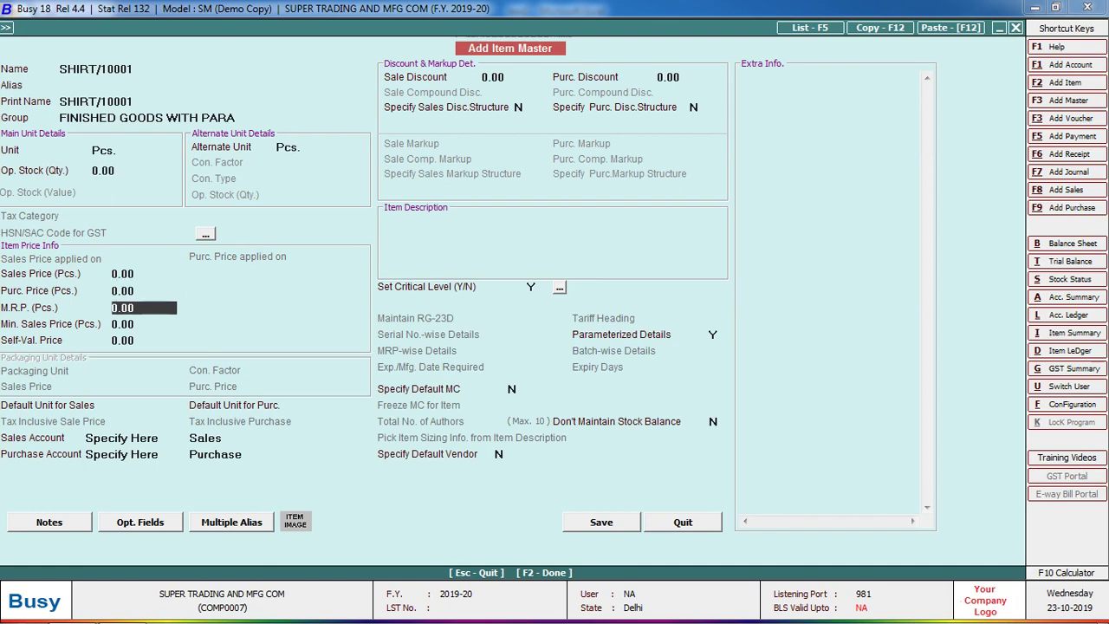
pyautogui.press('Return')
pyautogui.press('F2')
pyautogui.press('Return')
pyautogui.press('Escape')
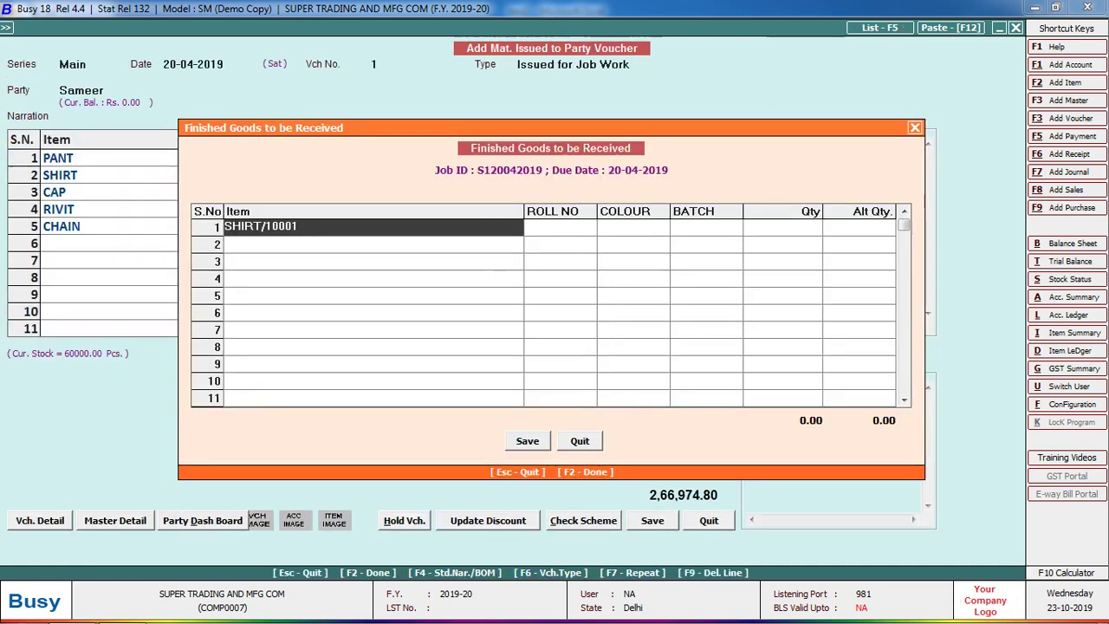
# - Enter 196 SHIRT/10001 as finished goods to receive and save the voucher
pyautogui.press('Return')
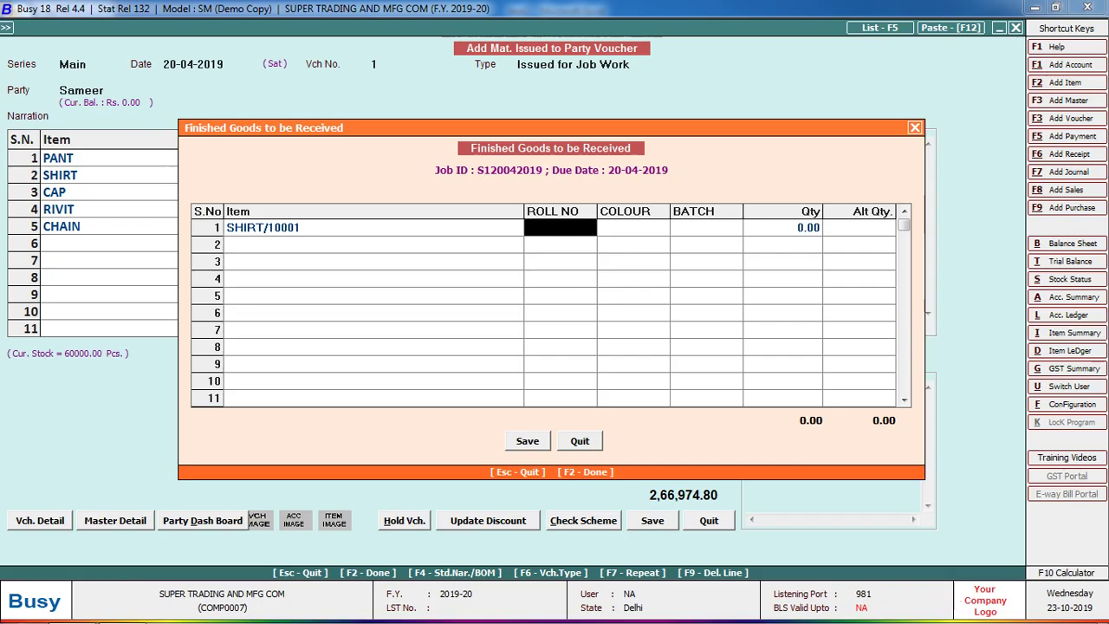
pyautogui.press('Return')
pyautogui.write('196')
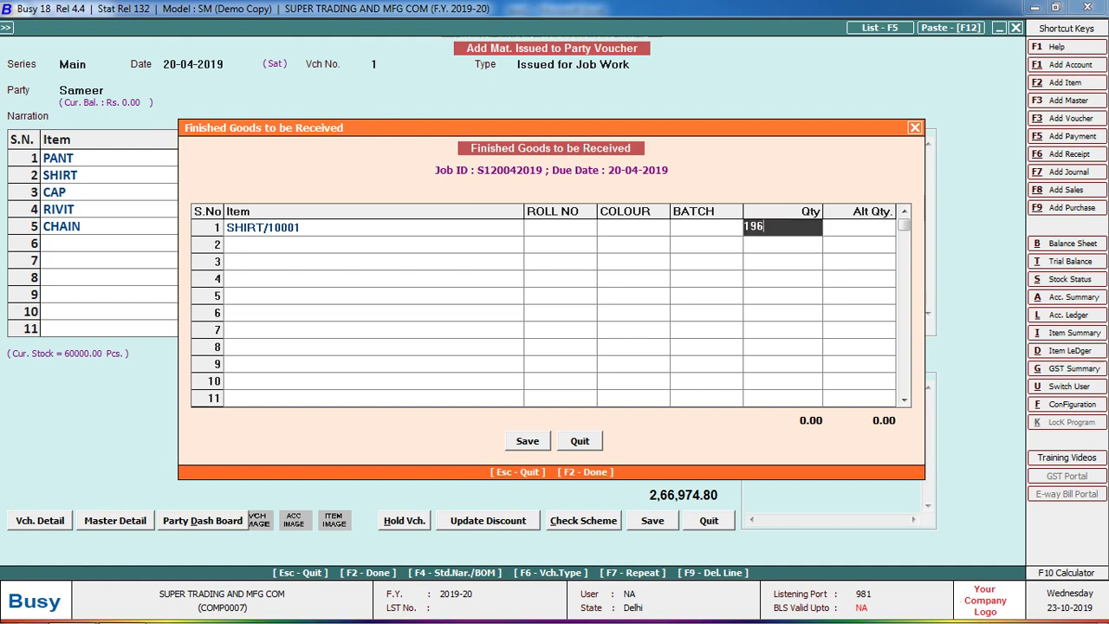
pyautogui.press('Return')
pyautogui.press('Return')
pyautogui.press('Return')
pyautogui.press('Return')
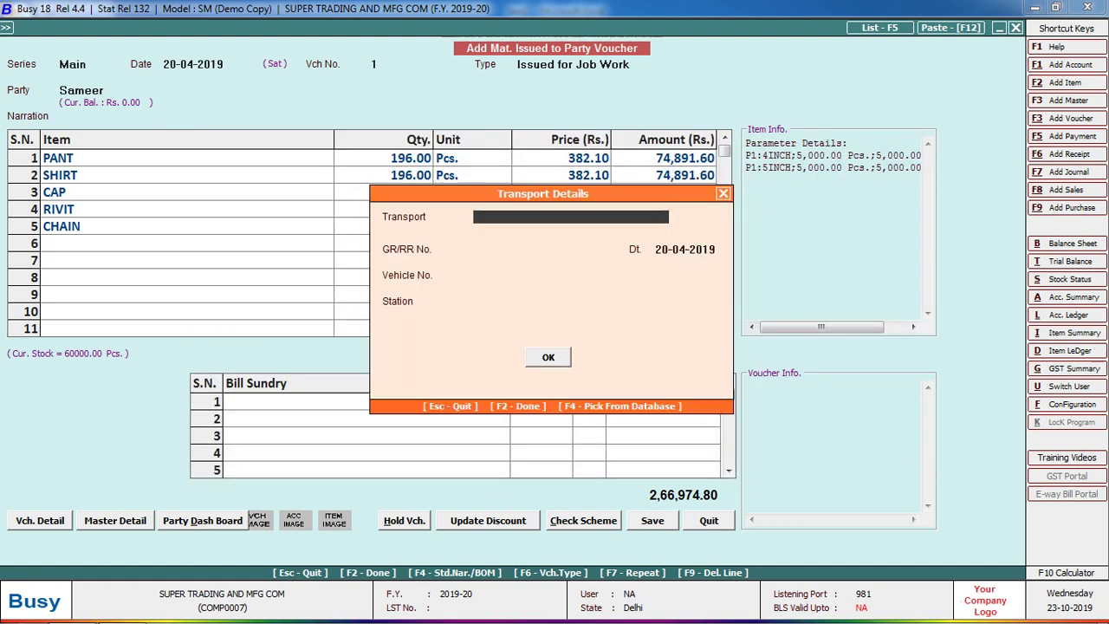
pyautogui.press('Return')
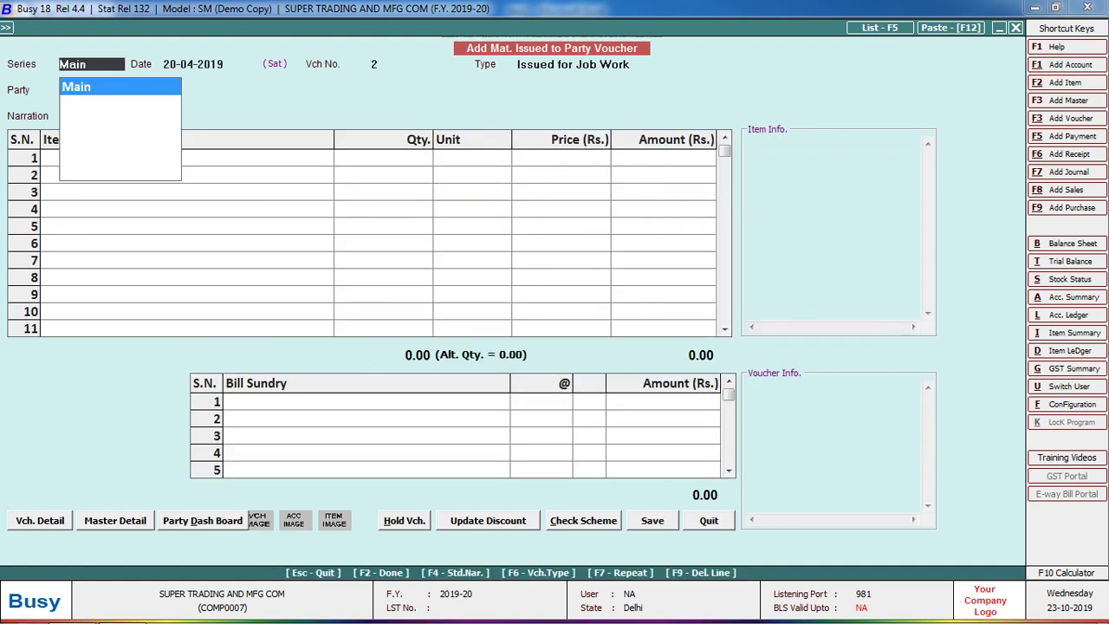
pyautogui.press('Escape')
# - Start a Material Received from Party voucher in the Main series dated 20-04-2019
pyautogui.hotkey('alt', 'Tab')
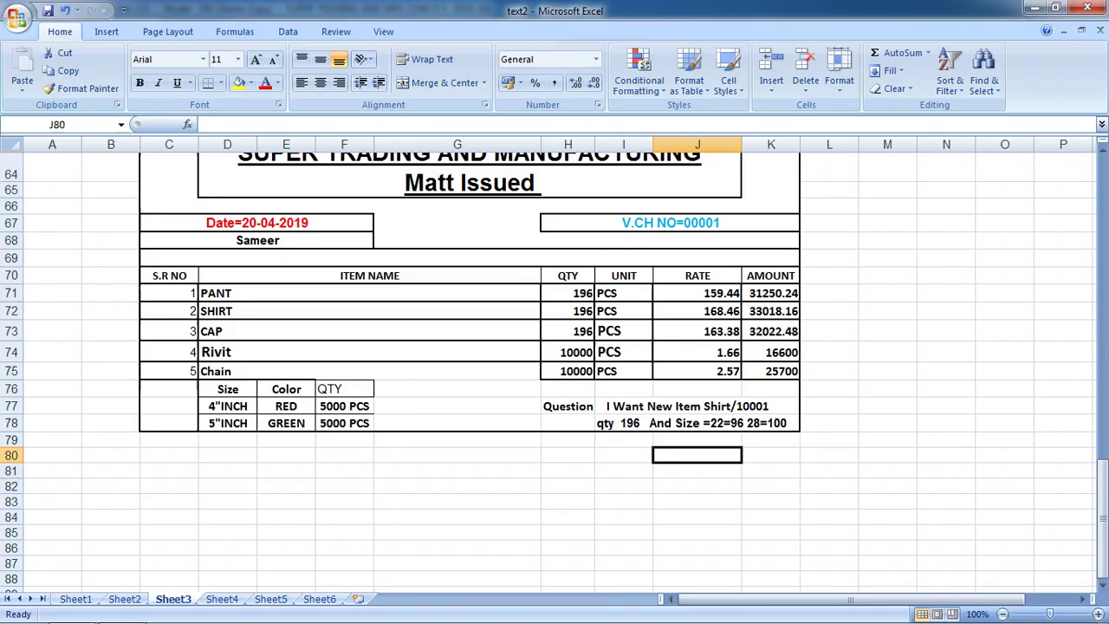
pyautogui.hotkey('ctrl', 'pagedown')
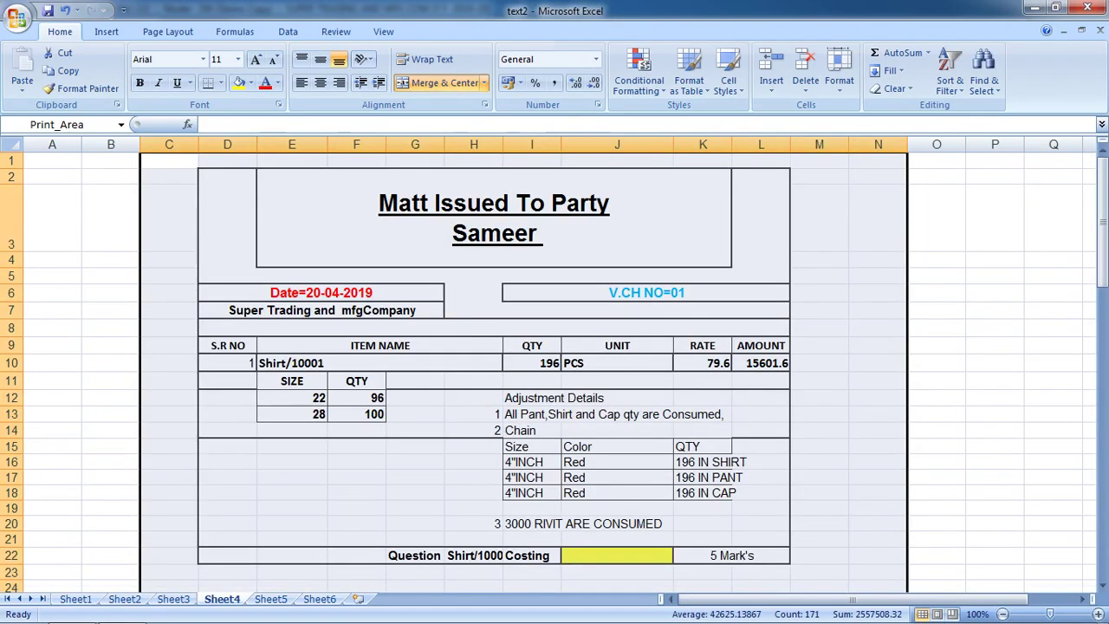
pyautogui.click(320, 292)
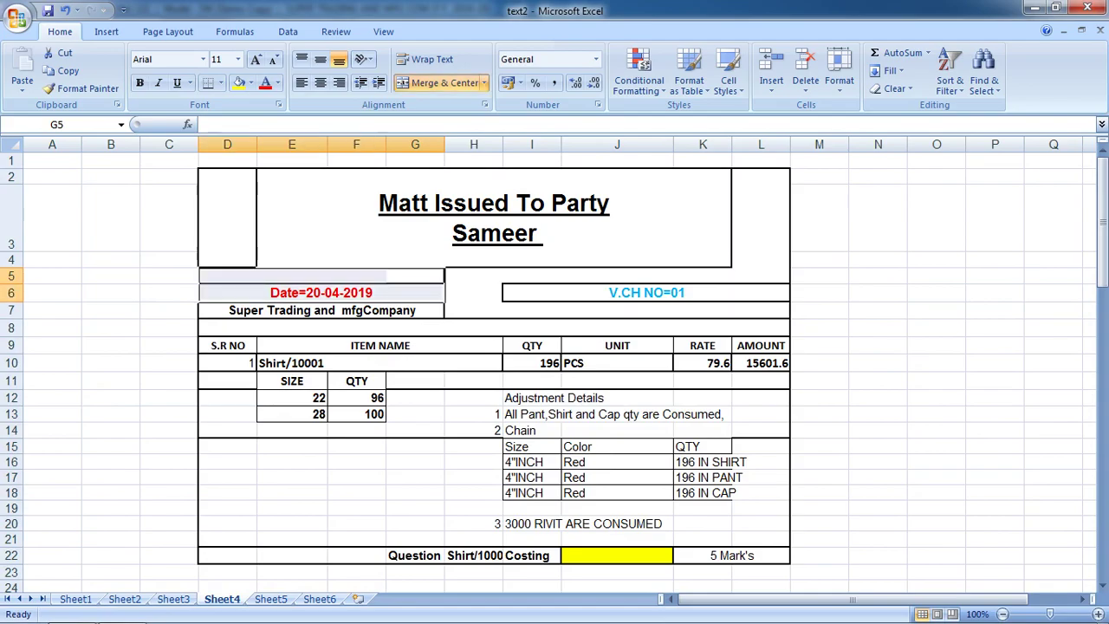
pyautogui.hotkey('alt', 'Tab')
pyautogui.press('Return')
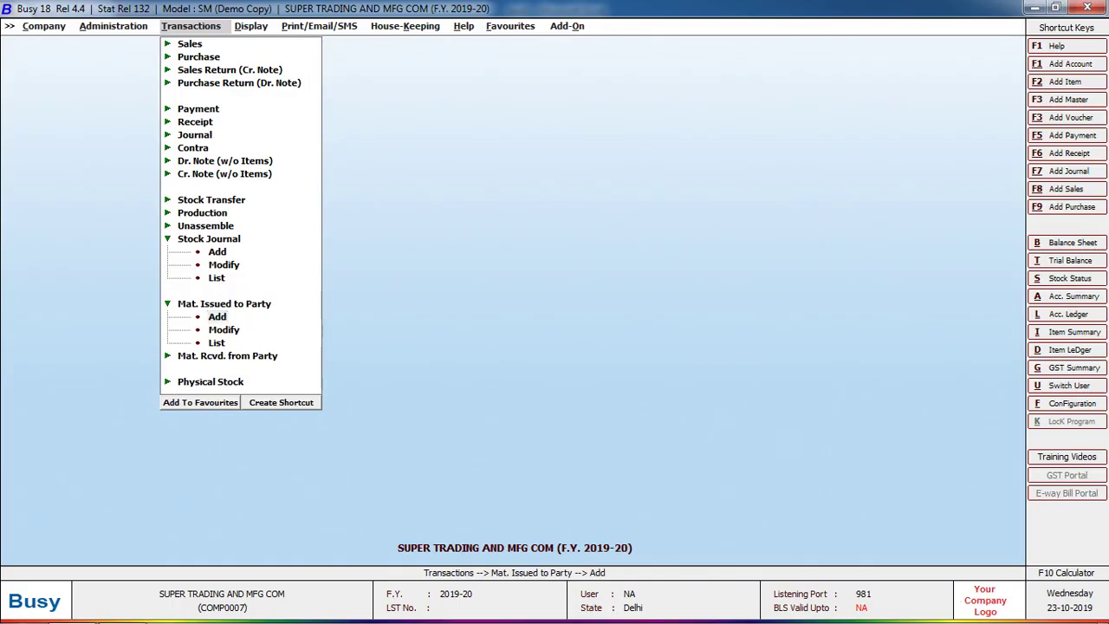
pyautogui.press('Return')
pyautogui.press('Return')
pyautogui.press('Escape')
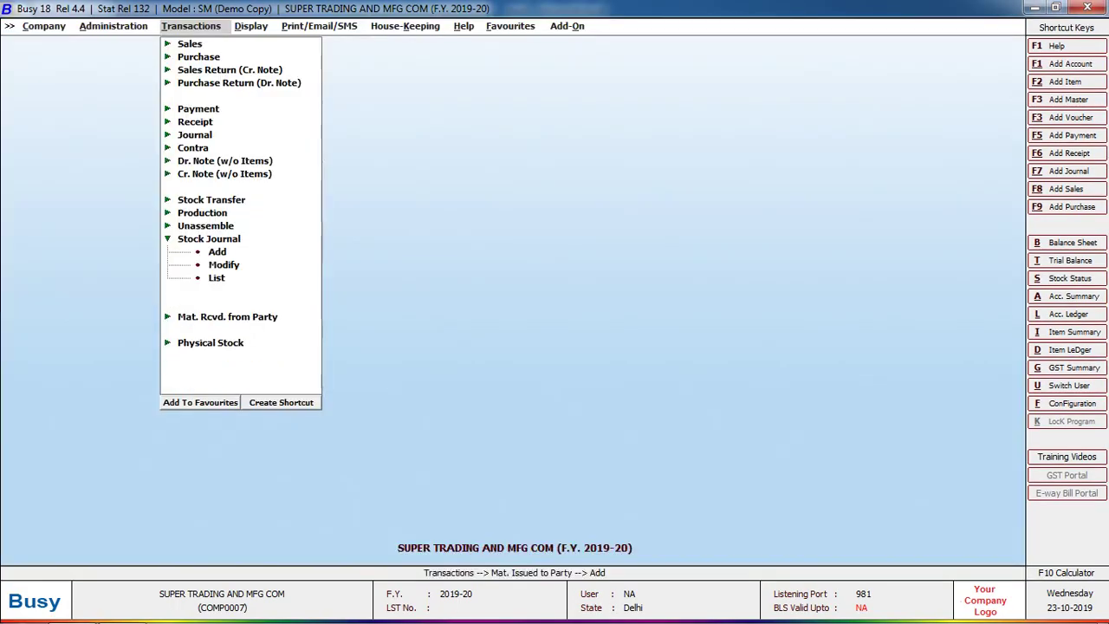
pyautogui.press('Down')
pyautogui.press('Return')
pyautogui.press('Return')
pyautogui.press('Return')
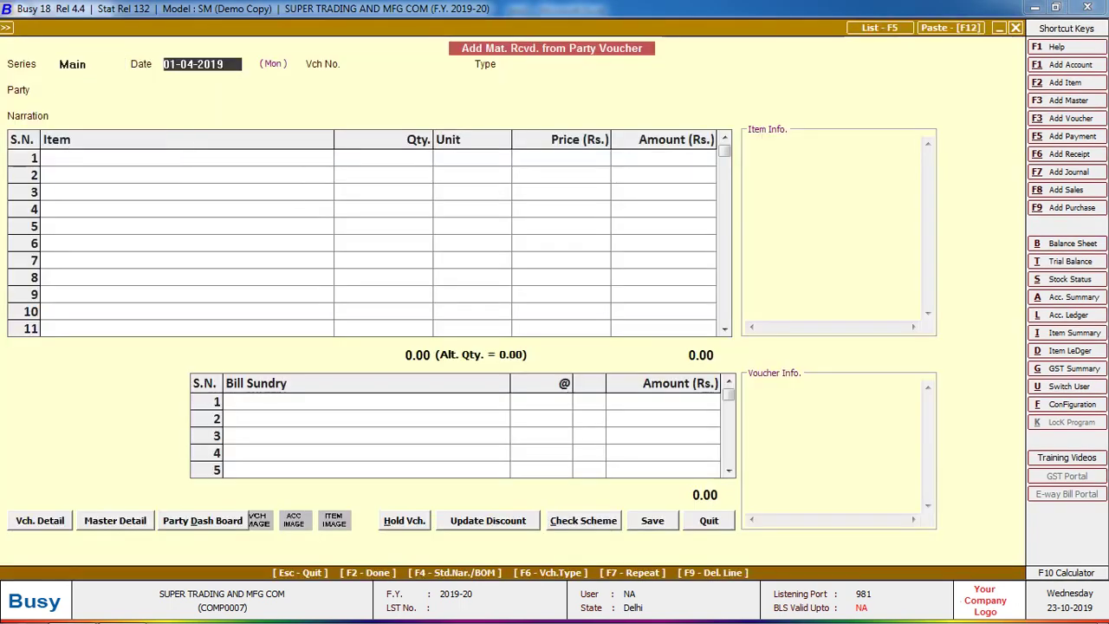
pyautogui.write('20-41')
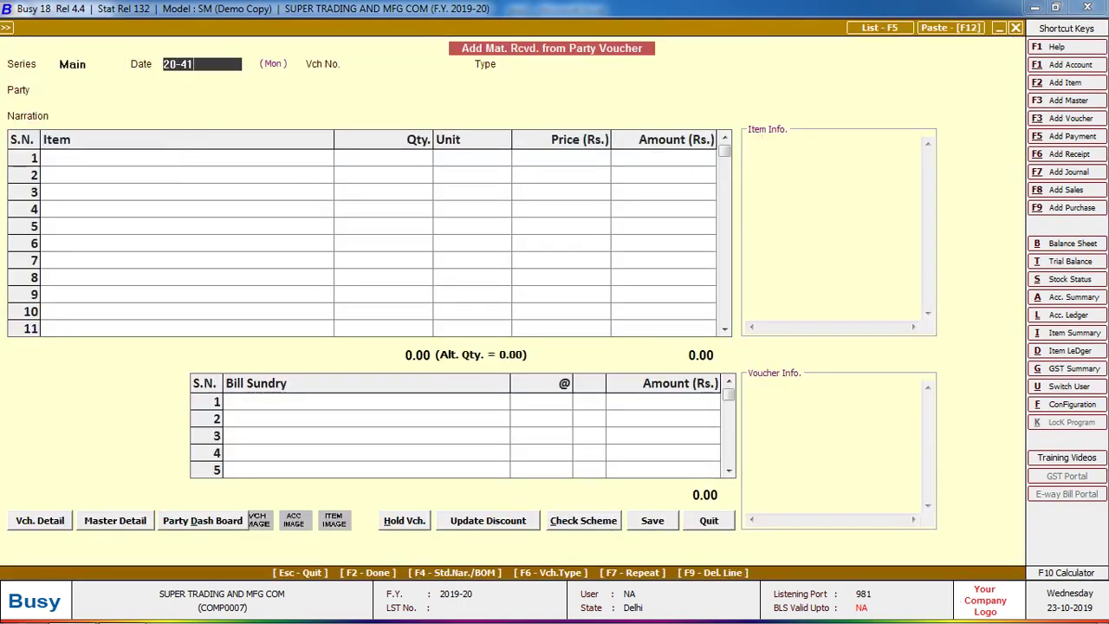
pyautogui.press('Return')
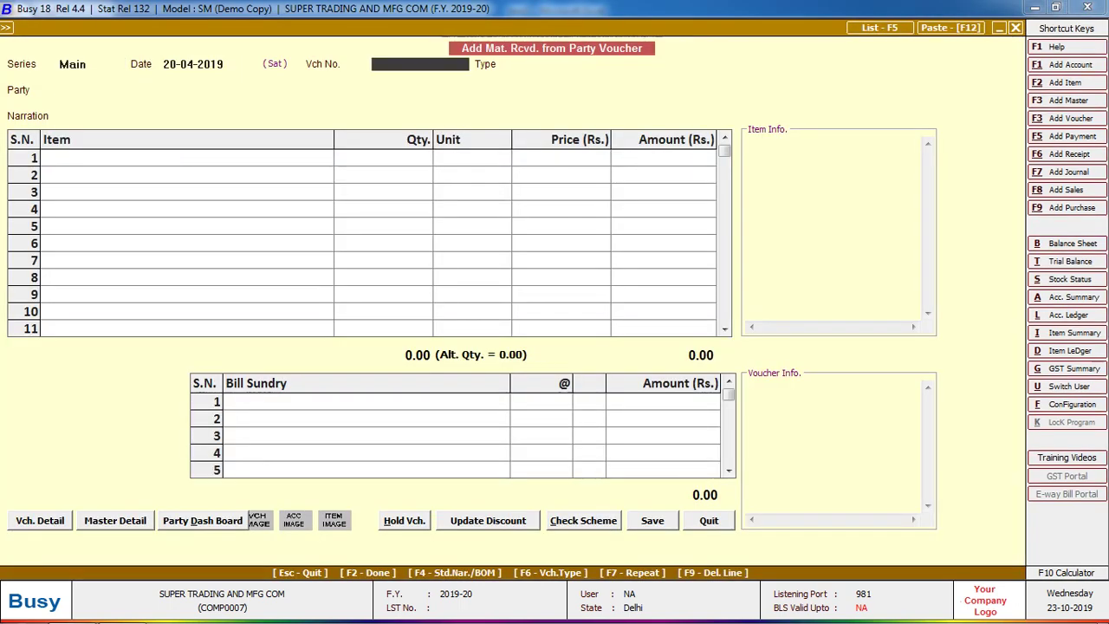
# - Choose the Rcvd. after Job Work voucher type and the party account
pyautogui.hotkey('alt', 'Tab')
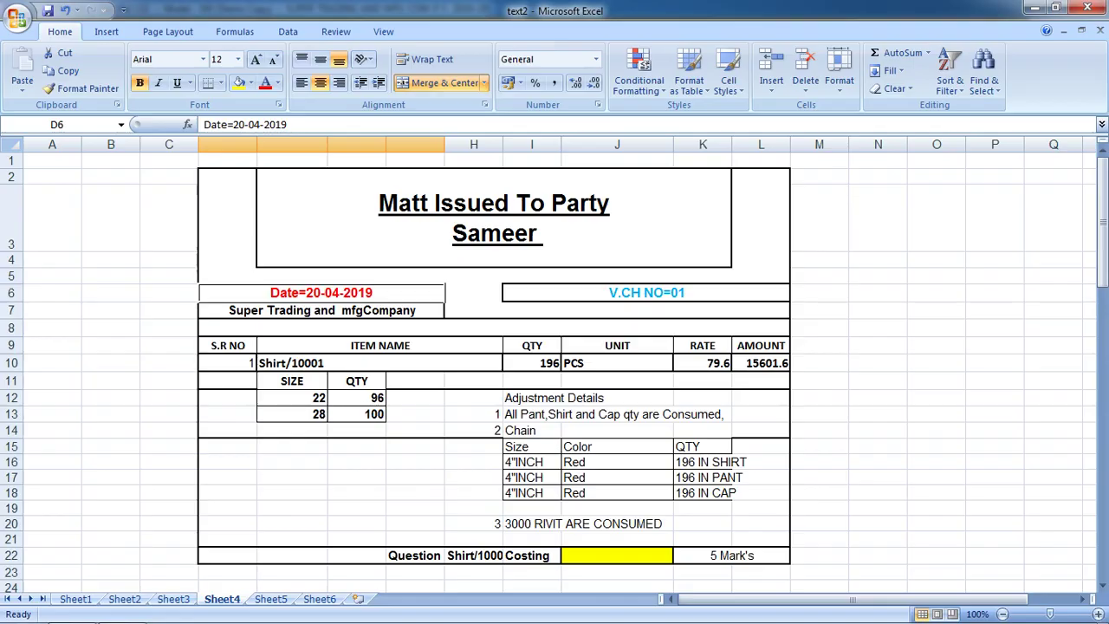
pyautogui.hotkey('alt', 'Tab')
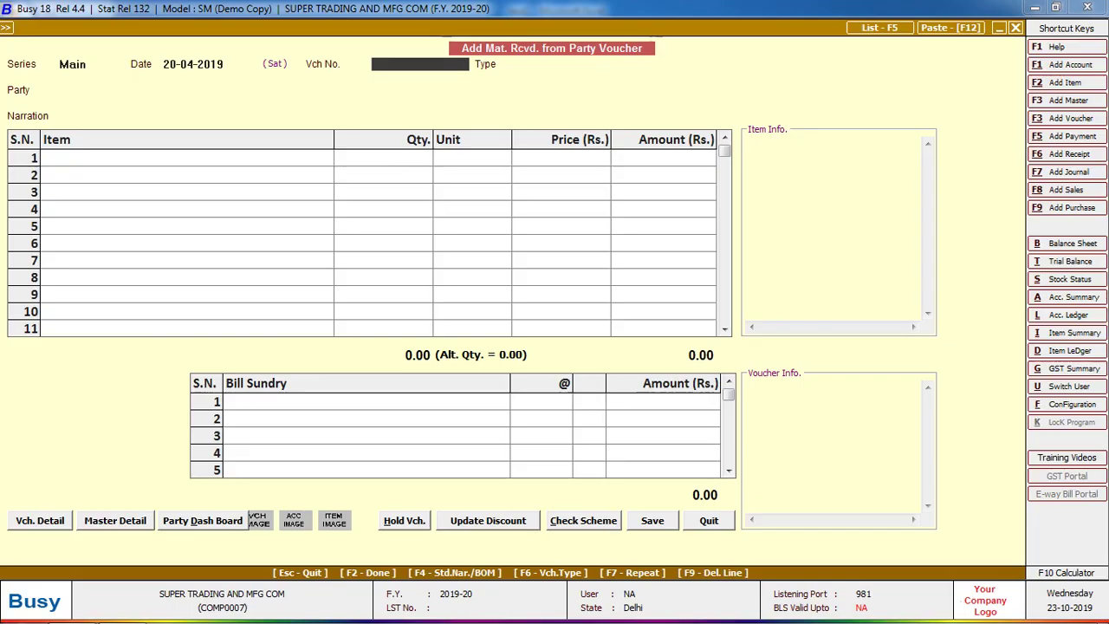
pyautogui.hotkey('alt', 'Tab')
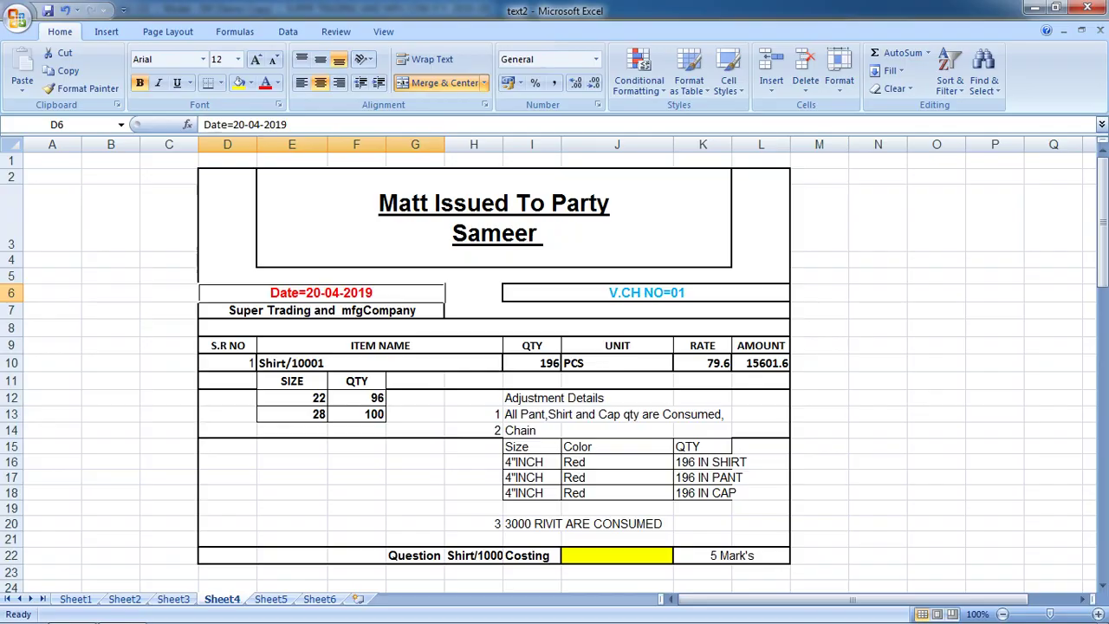
pyautogui.hotkey('alt', 'Tab')
pyautogui.press('Return')
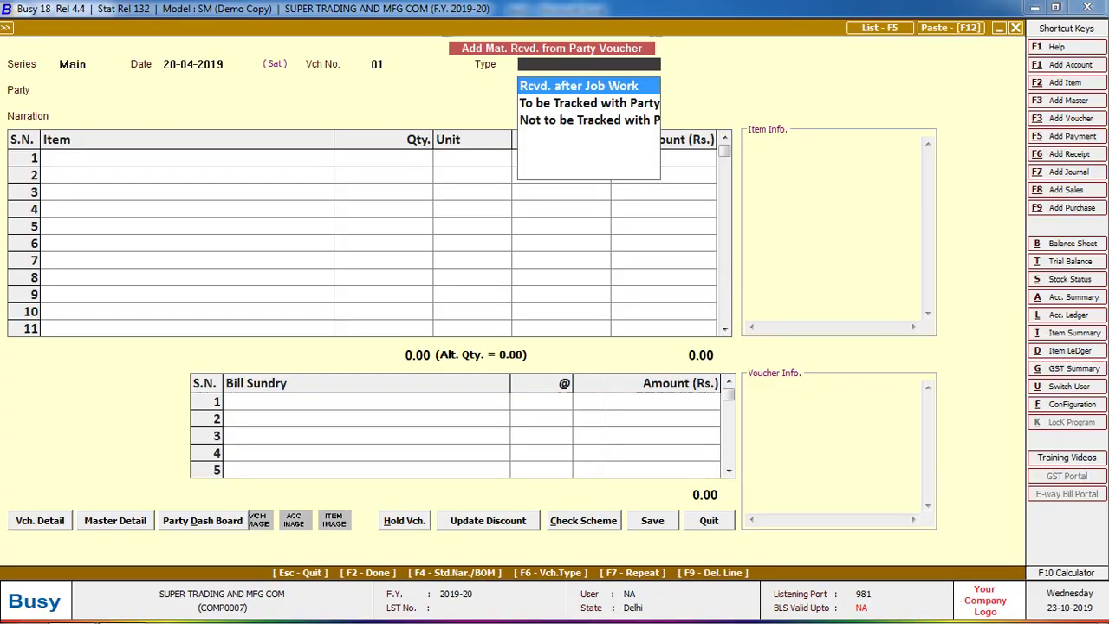
pyautogui.press('Return')
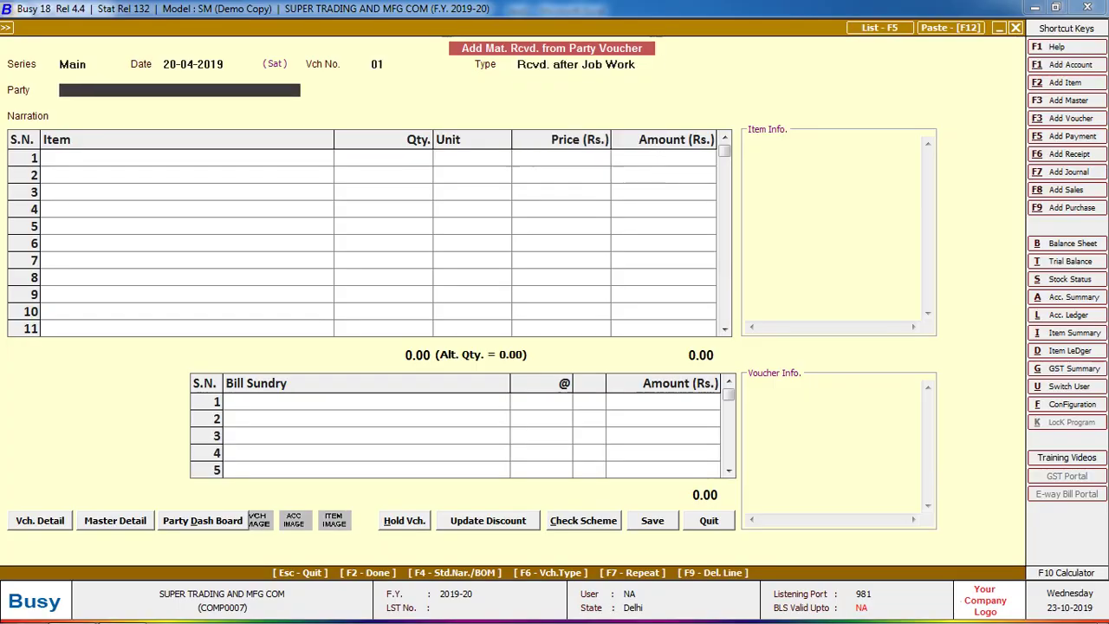
pyautogui.hotkey('alt', 'Tab')
pyautogui.hotkey('alt', 'Tab')
pyautogui.write('SA')
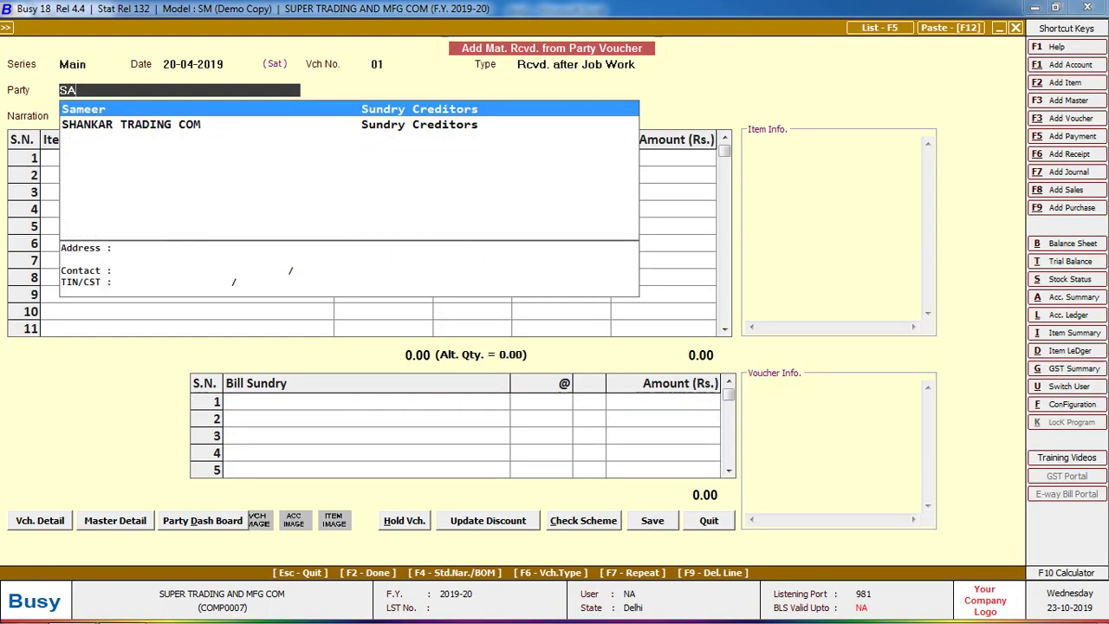
pyautogui.press('Return')
pyautogui.press('Return')
# - Add SHIRT/10001 from Main Store with quantity 196
pyautogui.hotkey('alt', 'Tab')
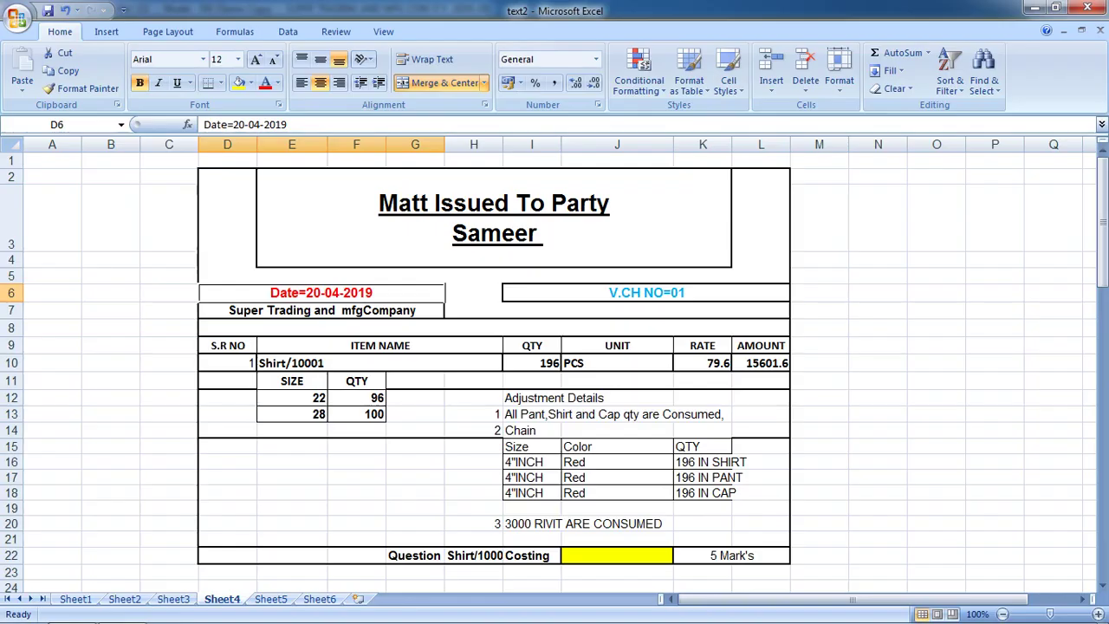
pyautogui.hotkey('alt', 'Tab')
pyautogui.write('SHI')
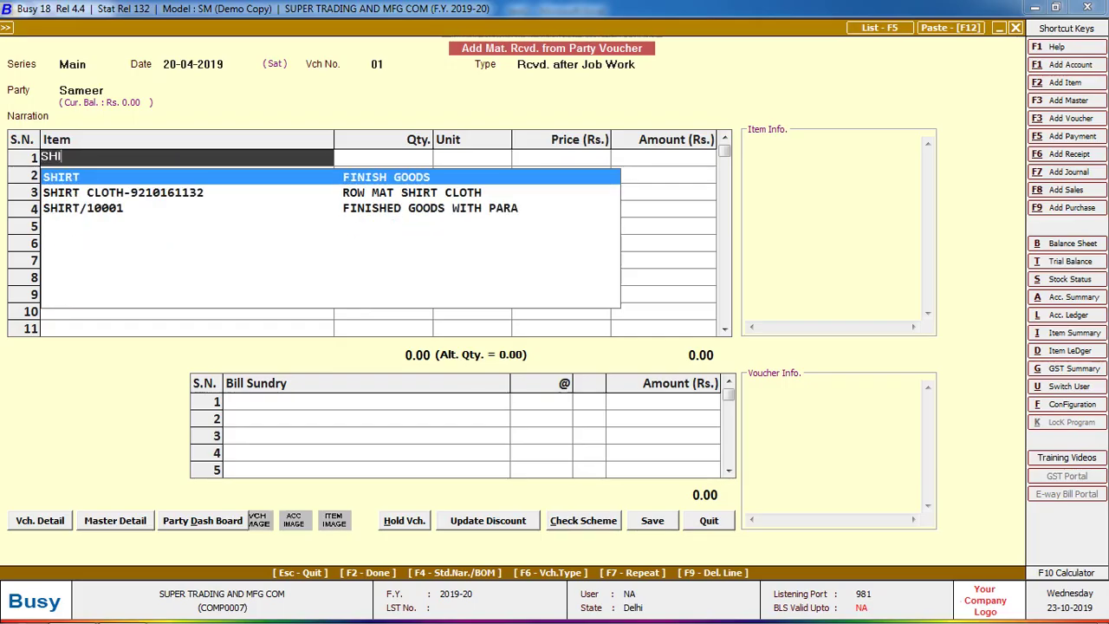
pyautogui.press('Down')
pyautogui.press('Down')
pyautogui.press('Return')
pyautogui.press('Down')
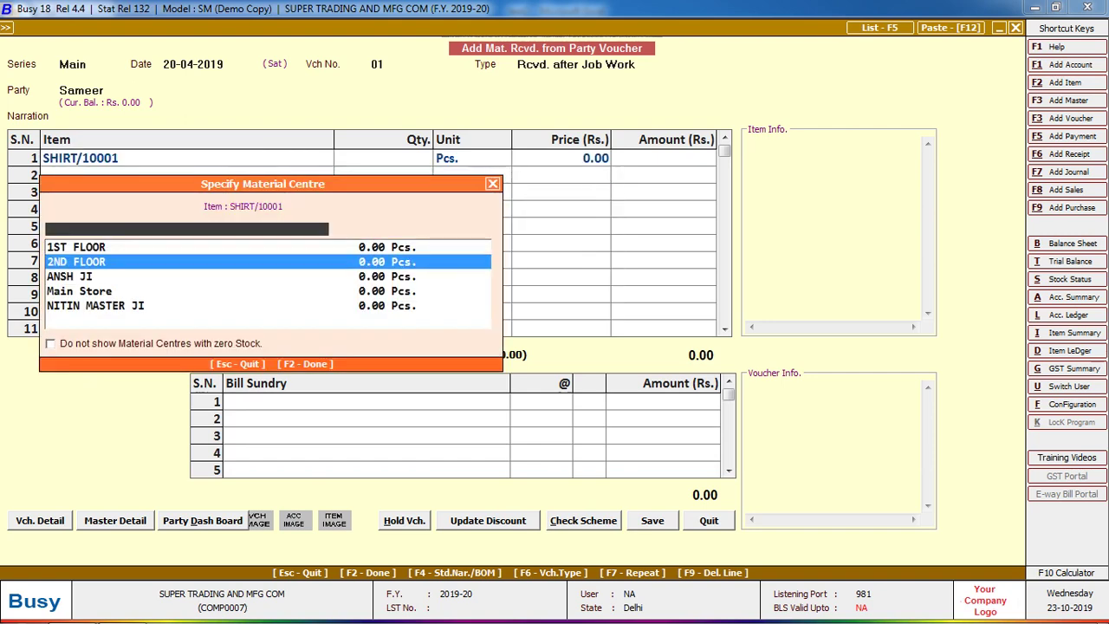
pyautogui.press('Down')
pyautogui.press('Down')
pyautogui.press('Return')
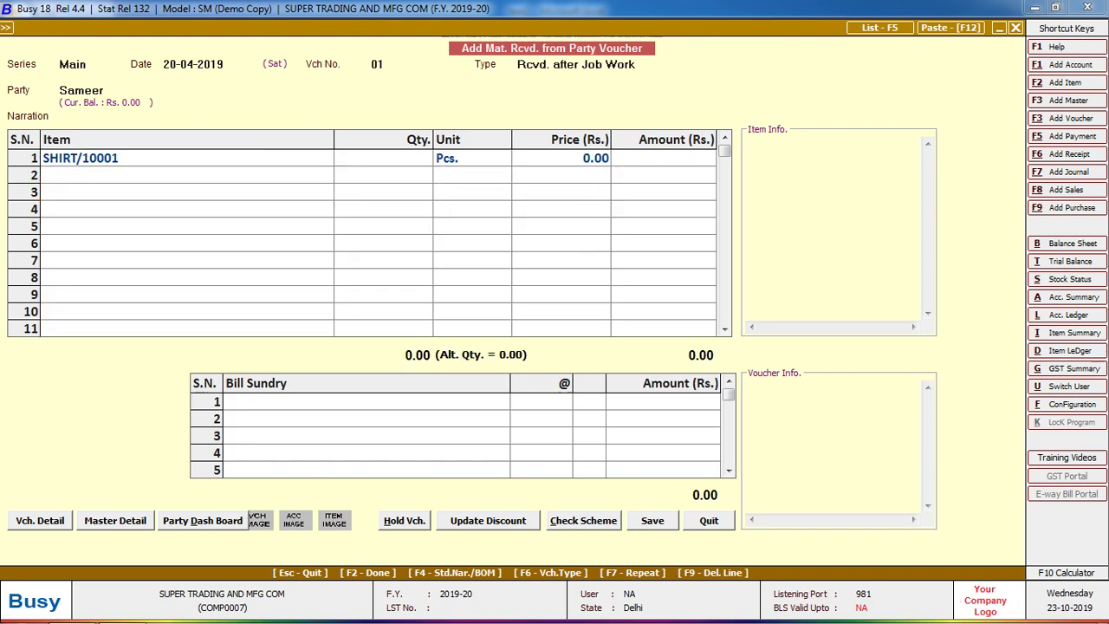
pyautogui.write('196')
pyautogui.press('Return')
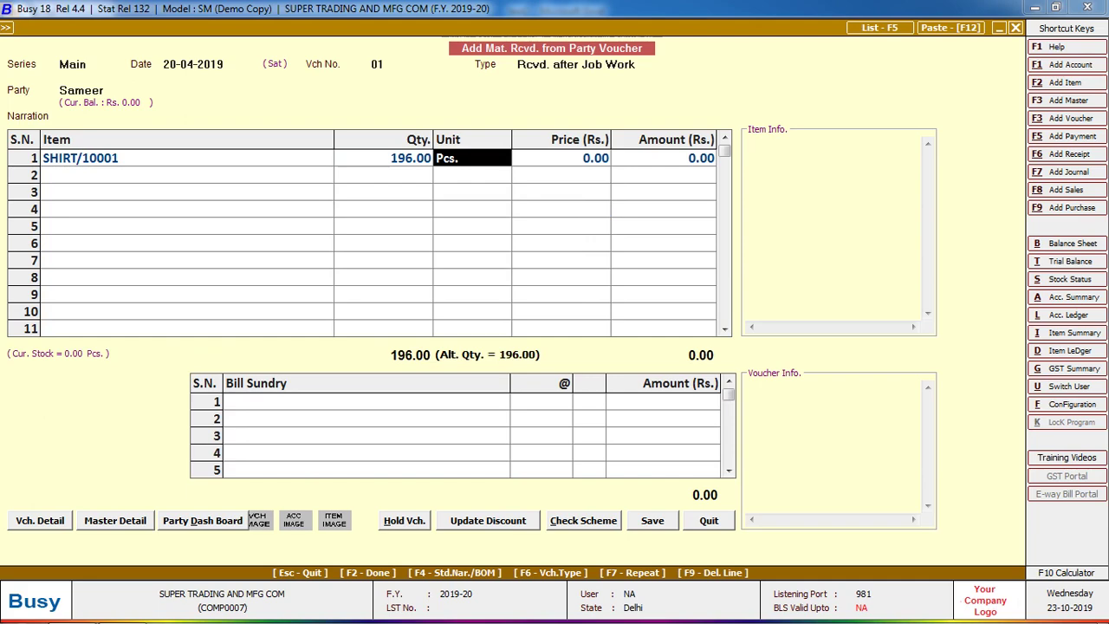
# - Split the 196 shirts by size: 22 = 96 and 28 = 100
pyautogui.press('Return')
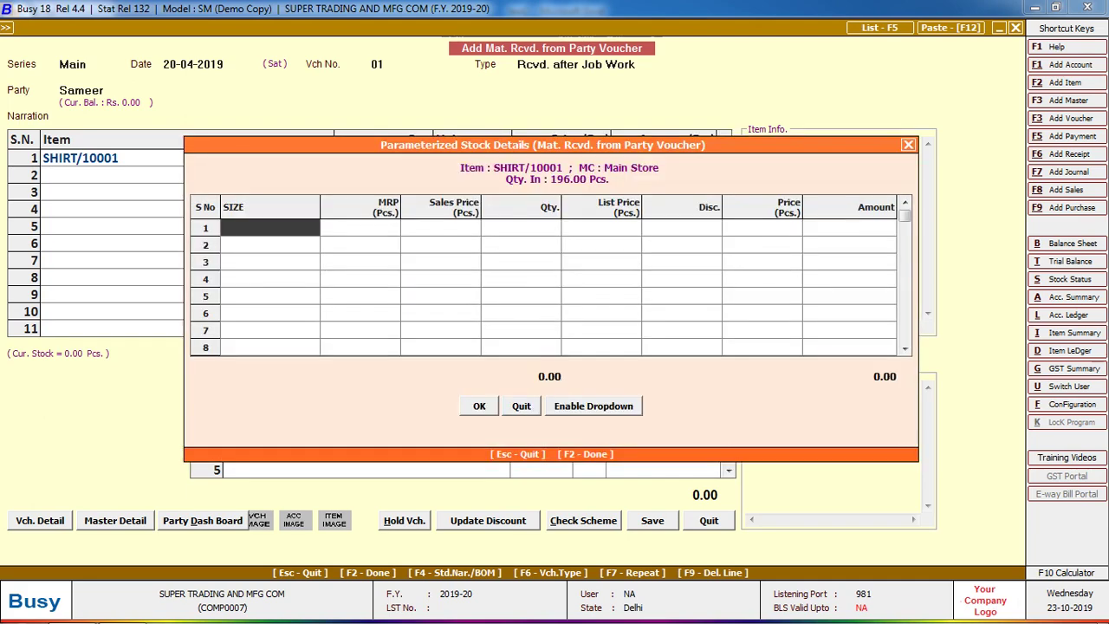
pyautogui.hotkey('alt', 'Tab')
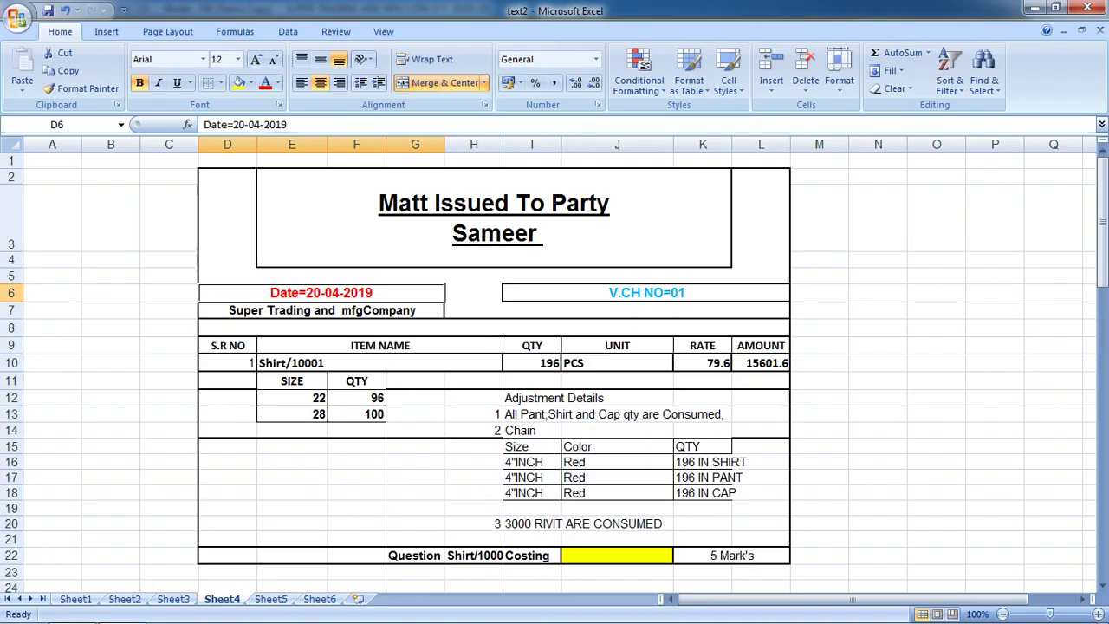
pyautogui.hotkey('alt', 'Tab')
pyautogui.write('22')
pyautogui.press('Return')
pyautogui.press('Return')
pyautogui.press('Return')
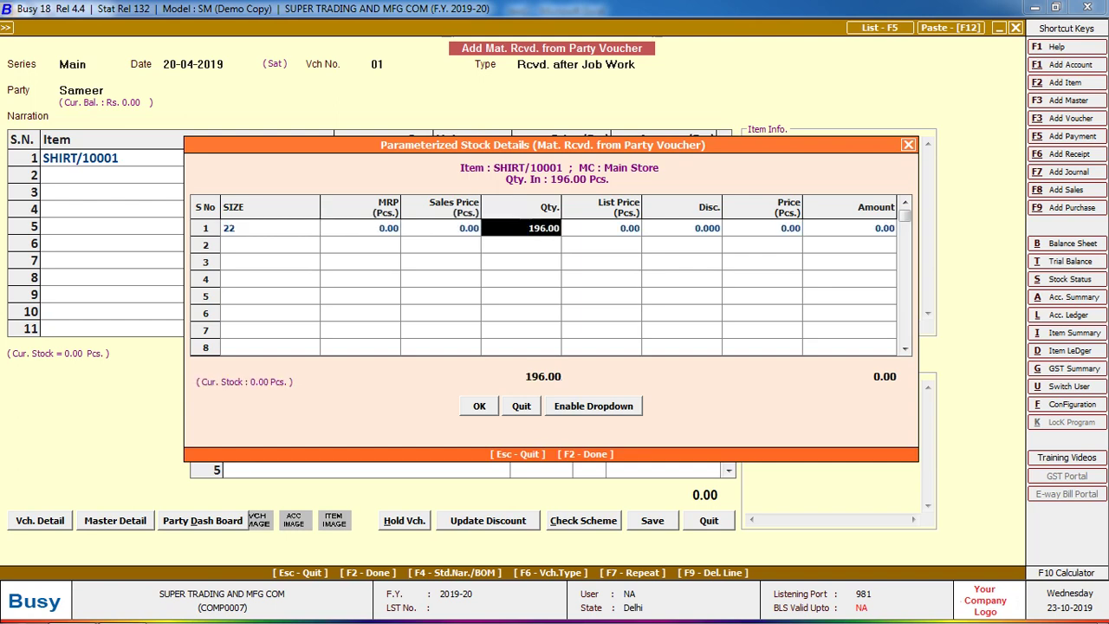
pyautogui.write('96')
pyautogui.press('Return')
pyautogui.press('Return')
pyautogui.press('Return')
pyautogui.press('Return')
pyautogui.press('Return')
pyautogui.hotkey('alt', 'Tab')
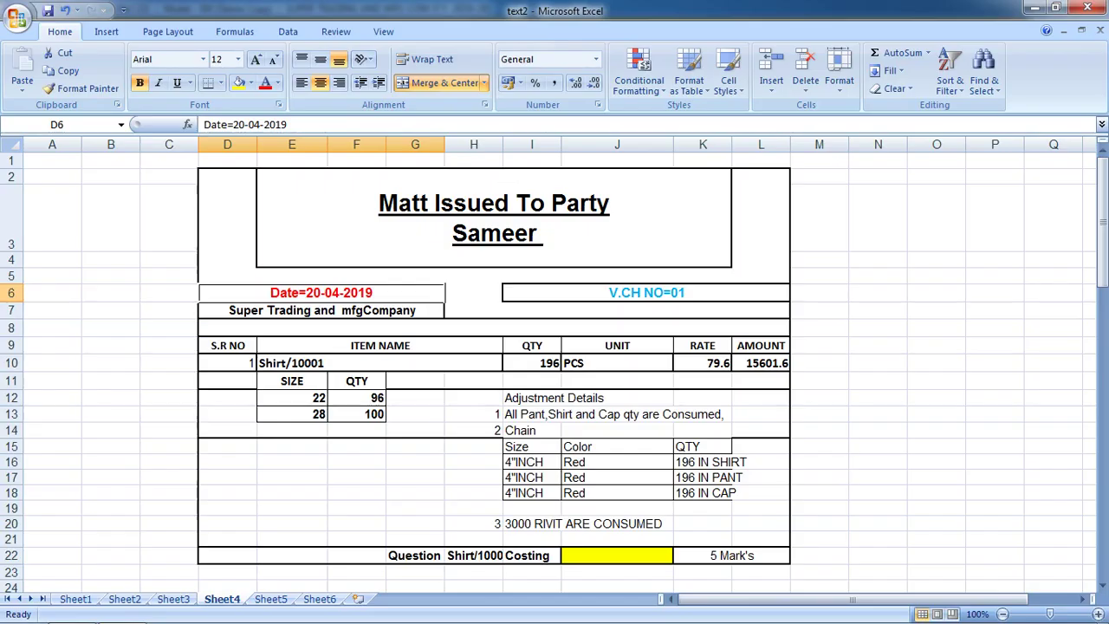
pyautogui.hotkey('alt', 'Tab')
pyautogui.hotkey('alt', 'Tab')
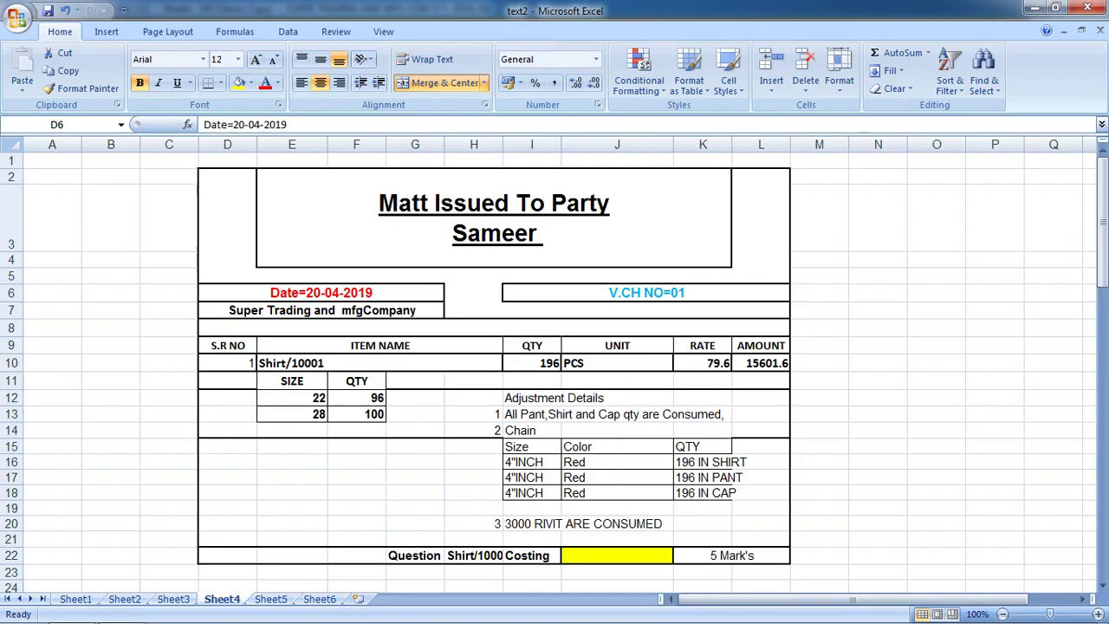
pyautogui.hotkey('alt', 'Tab')
pyautogui.write('28')
pyautogui.press('Return')
pyautogui.press('Return')
pyautogui.press('Return')
pyautogui.press('Return')
pyautogui.press('Return')
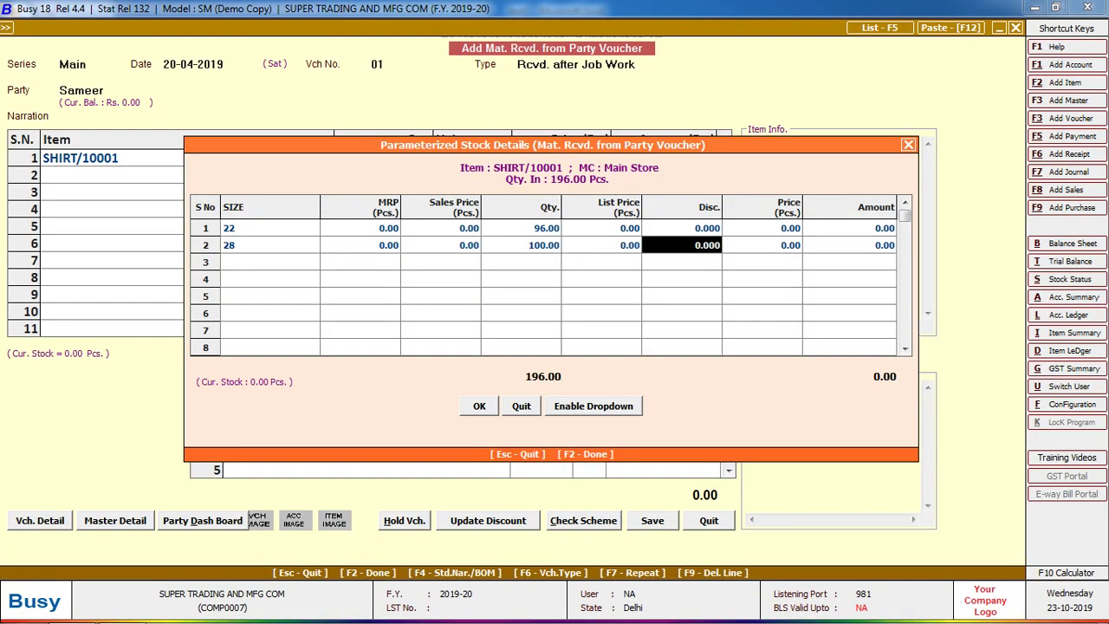
pyautogui.press('Return')
pyautogui.press('Return')
pyautogui.press('Return')
pyautogui.press('Return')
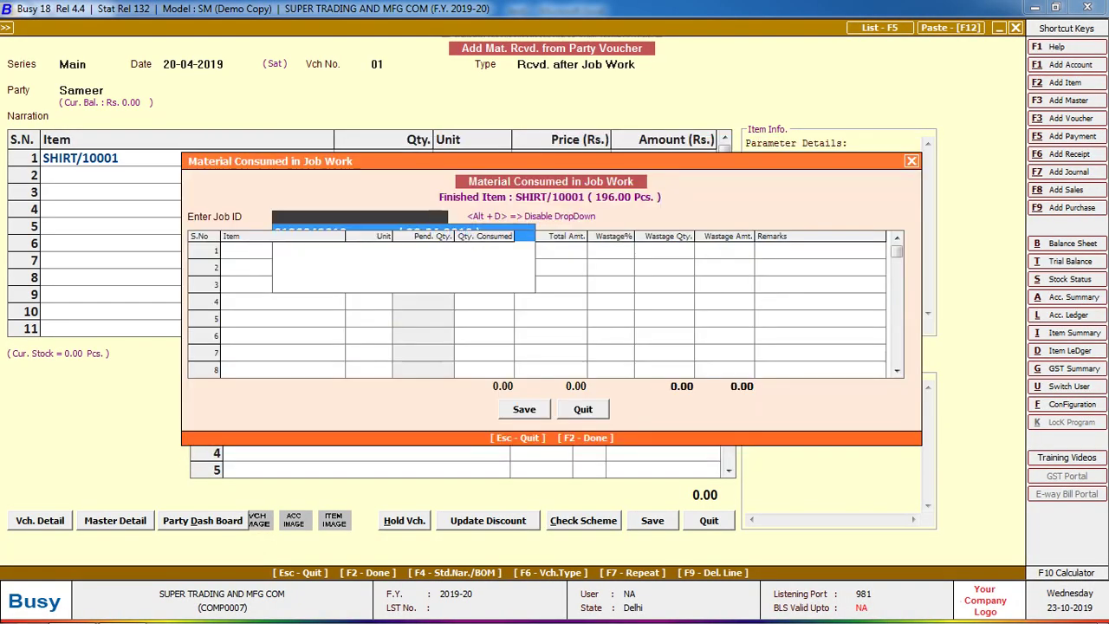
pyautogui.press('Return')
pyautogui.press('Return')
pyautogui.press('Return')
# - Enter 588 for CHAIN's 4INCH RED entry in its stock details
pyautogui.hotkey('alt', 'Tab')
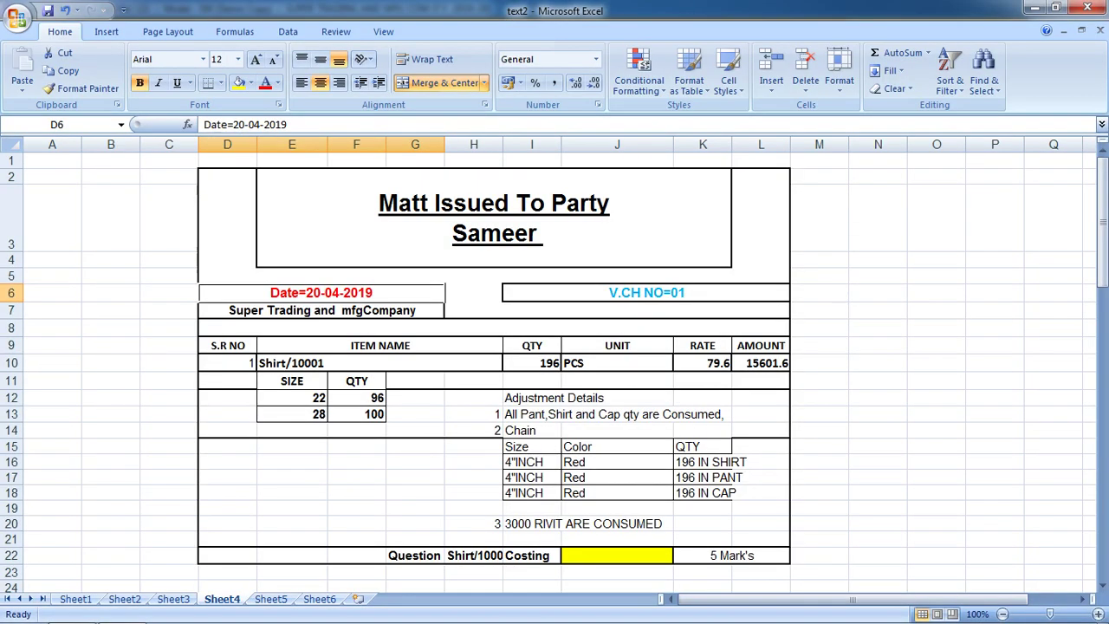
pyautogui.hotkey('alt', 'Tab')
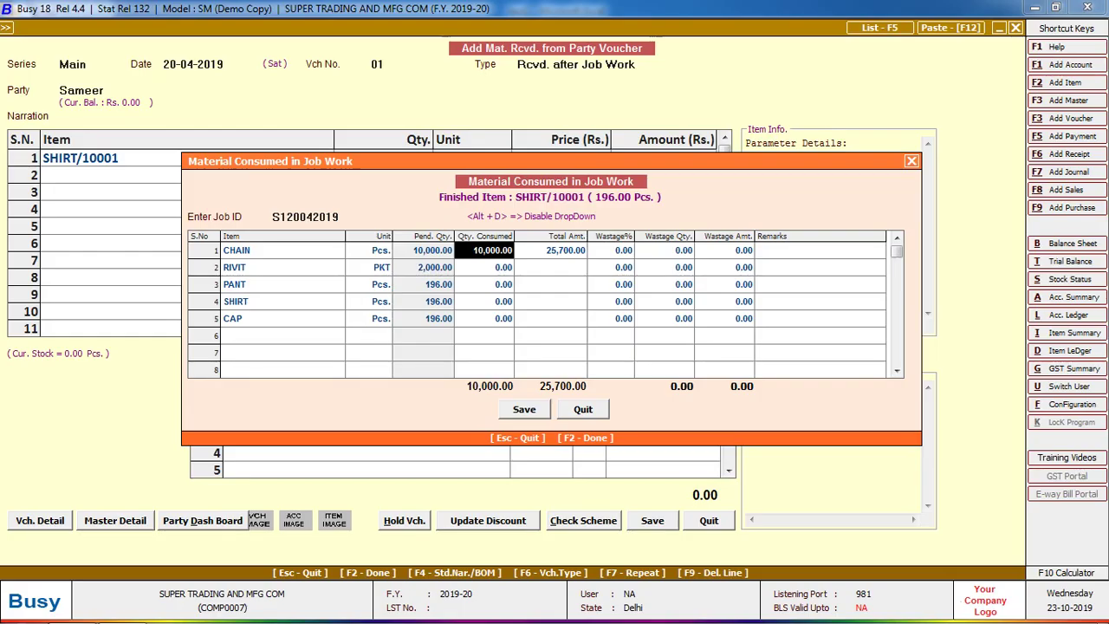
pyautogui.press('Return')
pyautogui.press('Return')
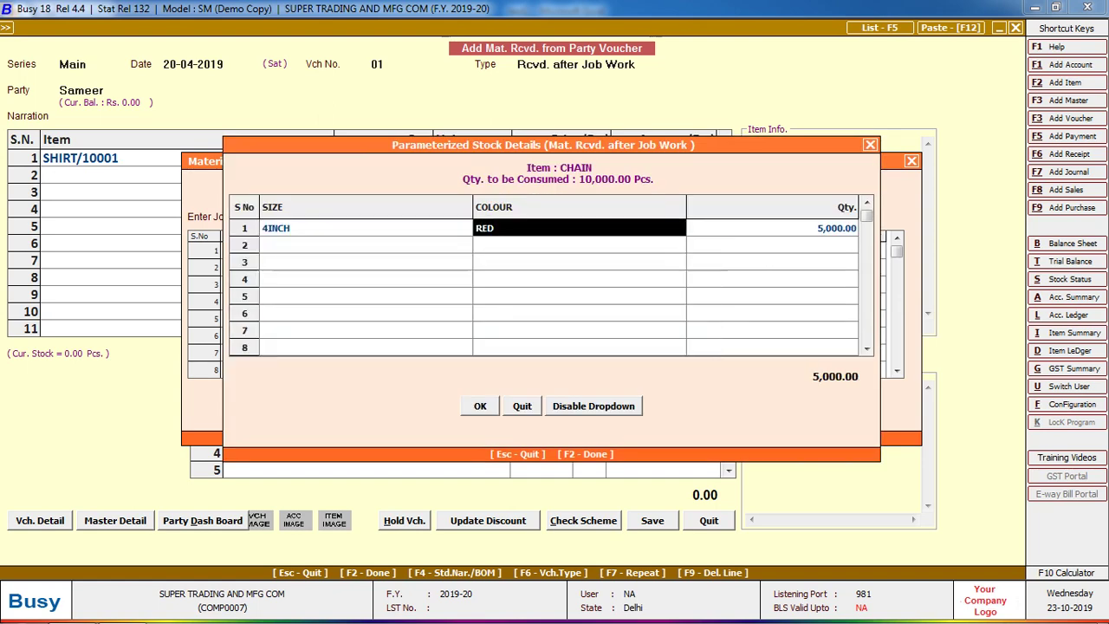
pyautogui.hotkey('alt', 'Tab')
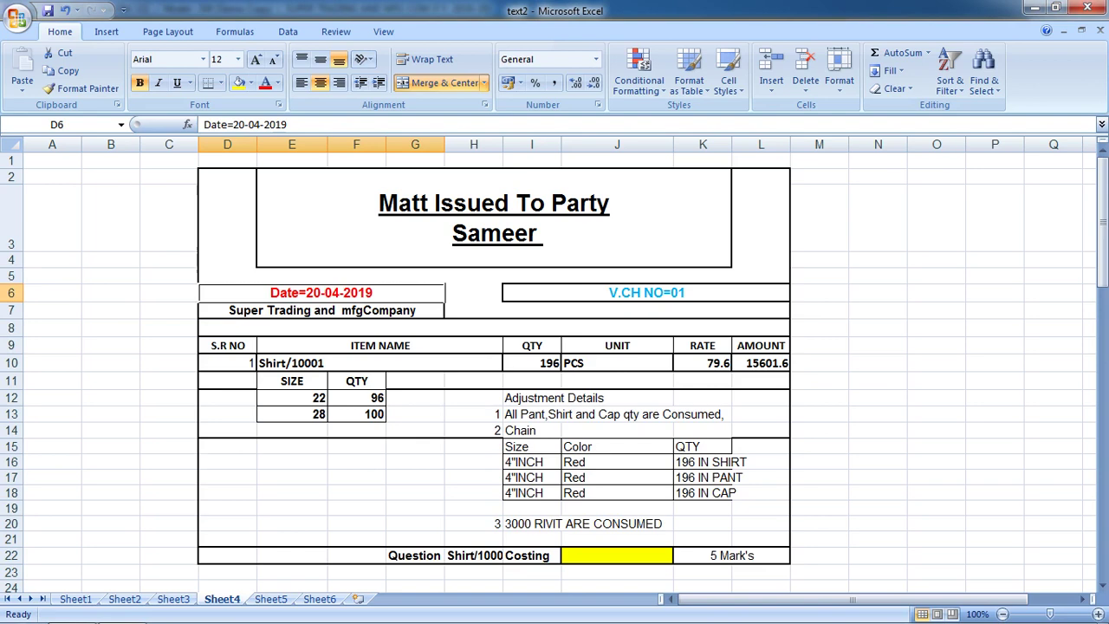
pyautogui.hotkey('alt', 'Tab')
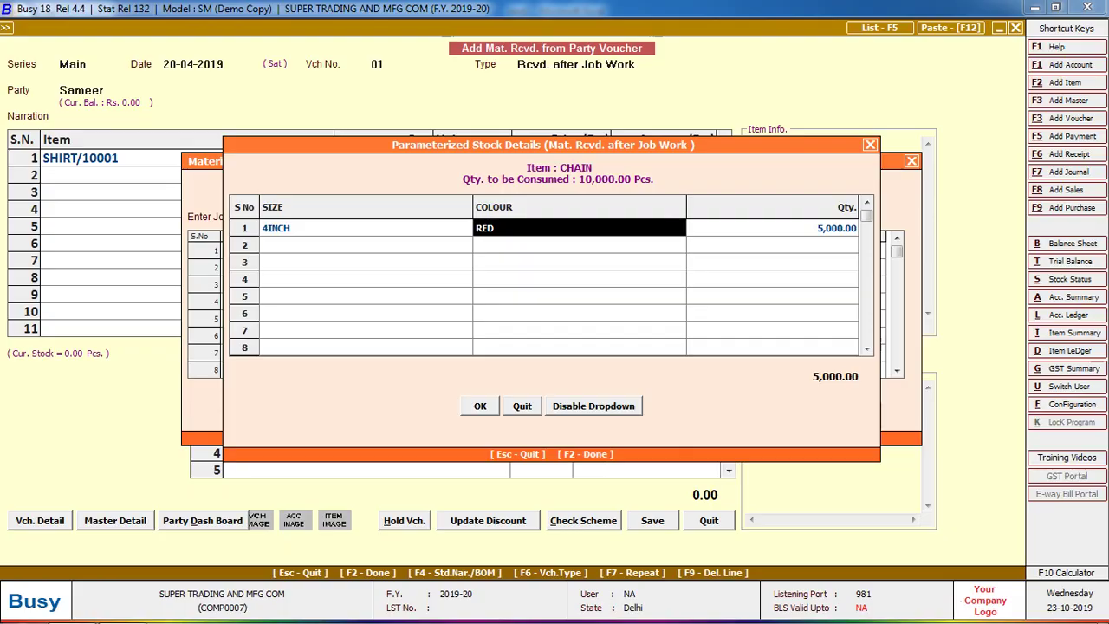
pyautogui.hotkey('alt', 'Tab')
pyautogui.hotkey('alt', 'Tab')
pyautogui.press('Return')
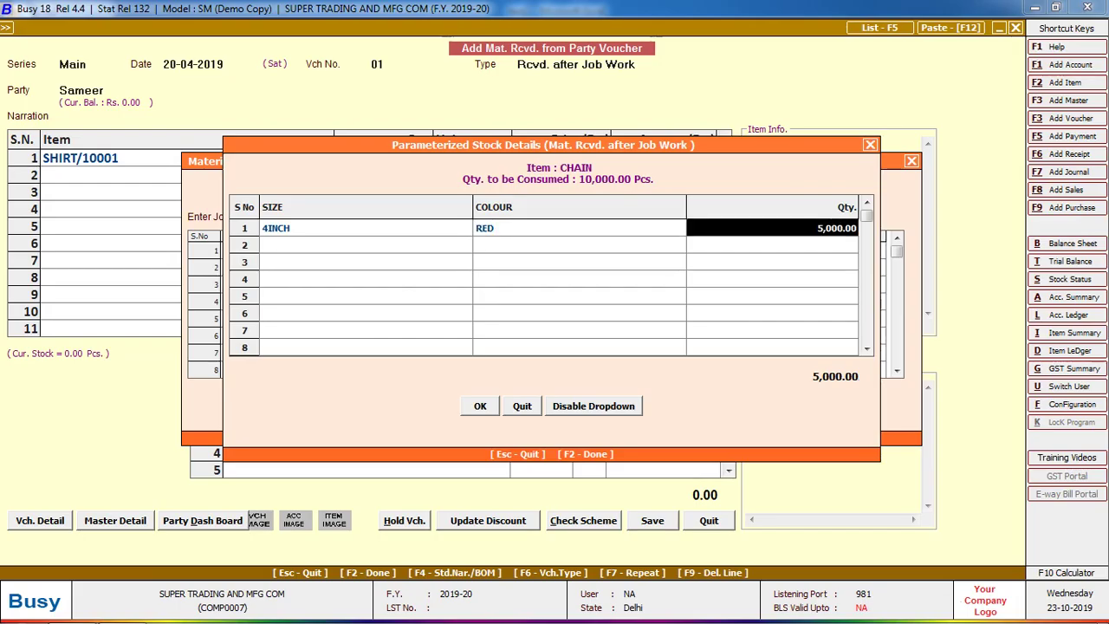
pyautogui.write('588')
pyautogui.press('Return')
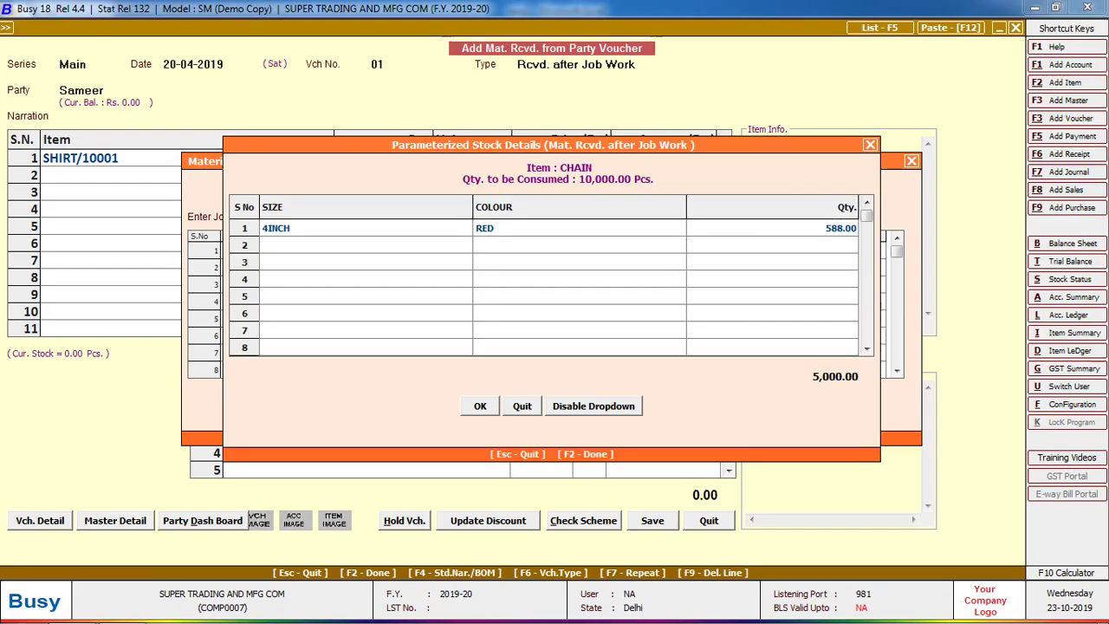
pyautogui.press('Return')
# - Handle the below-available-quantity warning and reconfirm CHAIN's stock details
pyautogui.press('Return')
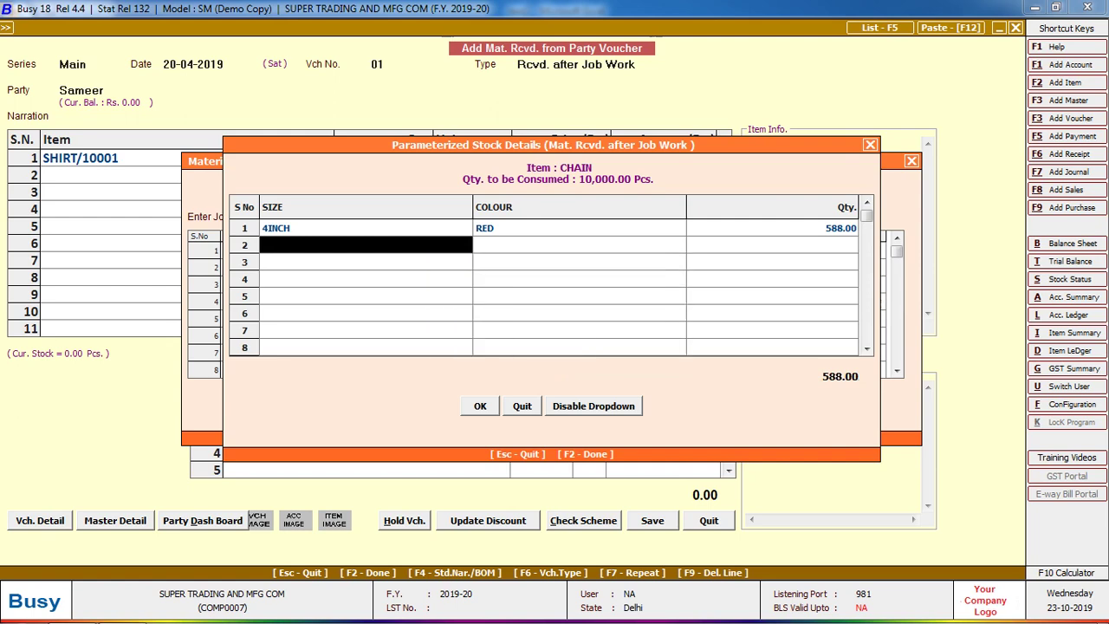
pyautogui.press('Return')
pyautogui.press('Left')
pyautogui.press('Return')
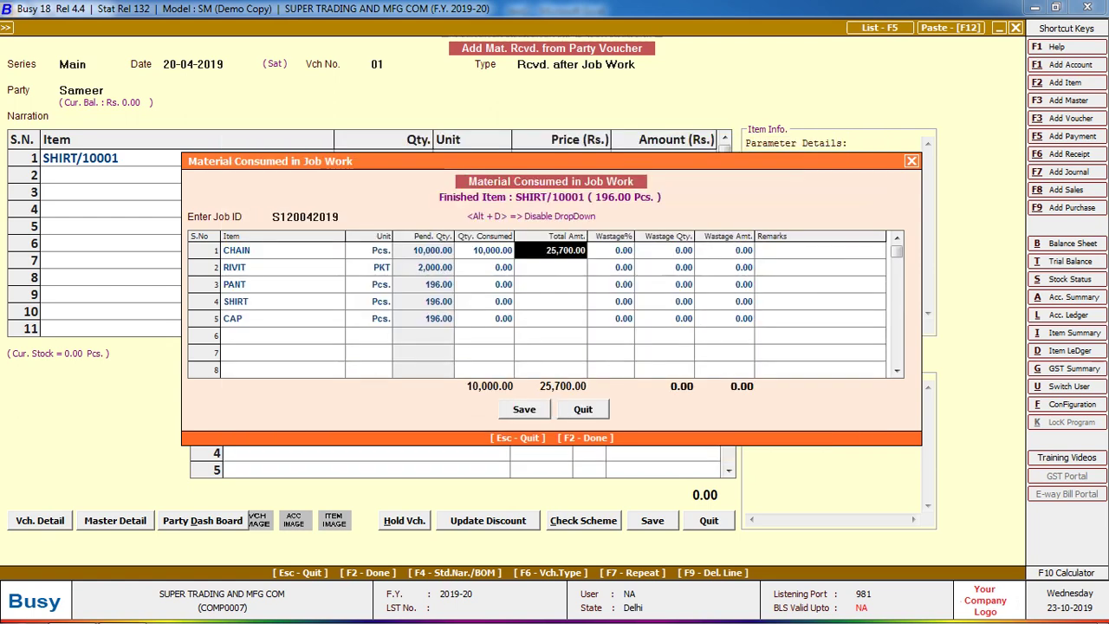
pyautogui.press('Left')
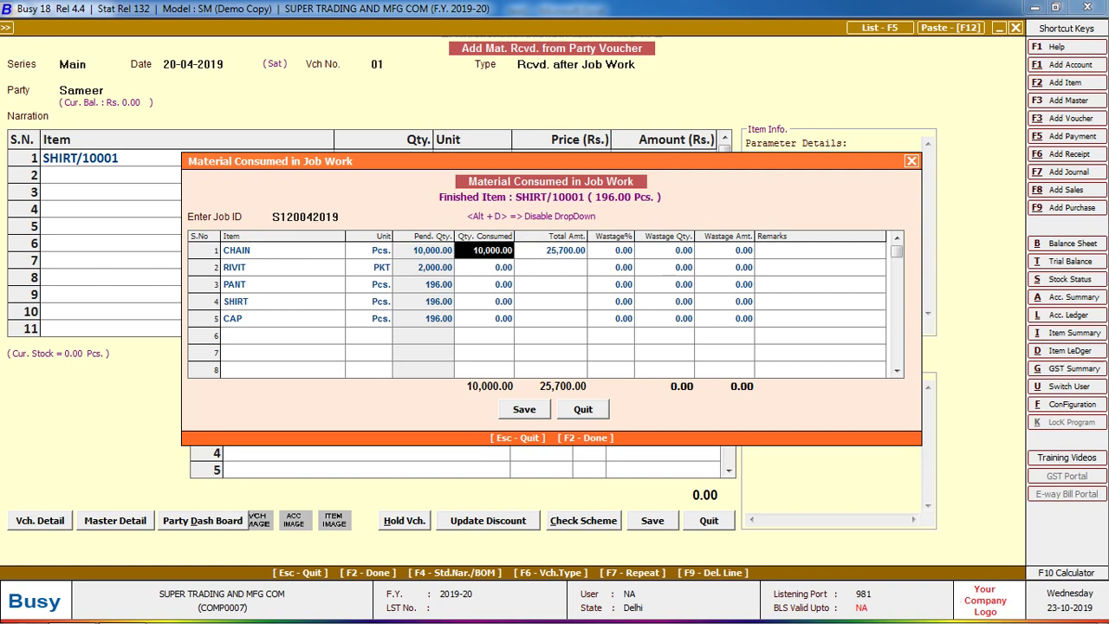
pyautogui.press('Return')
pyautogui.press('Return')
pyautogui.press('Return')
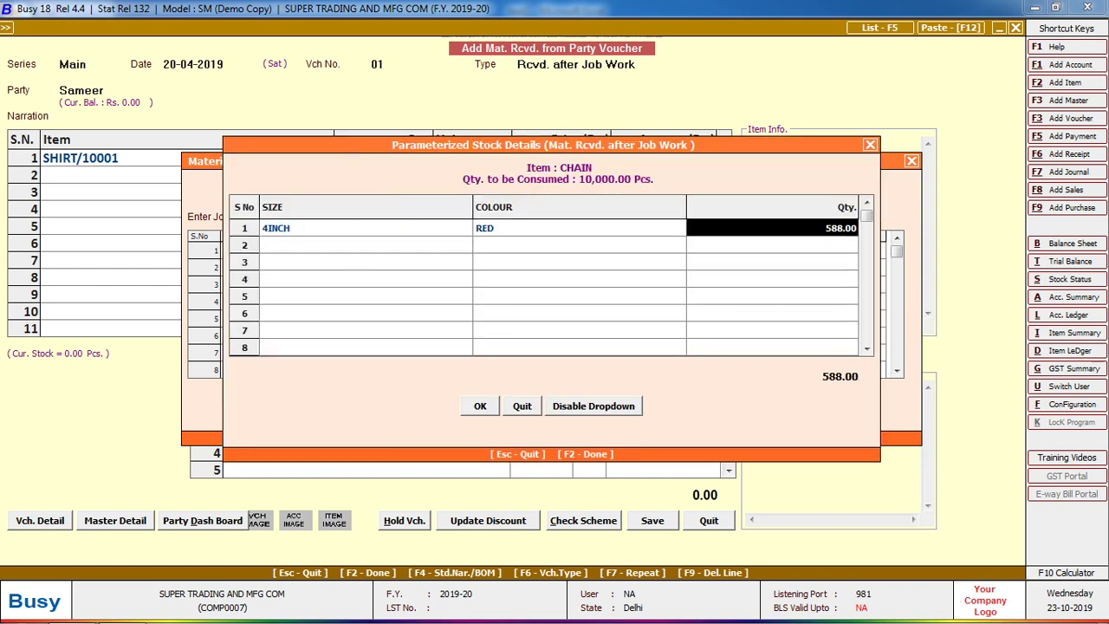
pyautogui.press('Return')
pyautogui.press('Return')
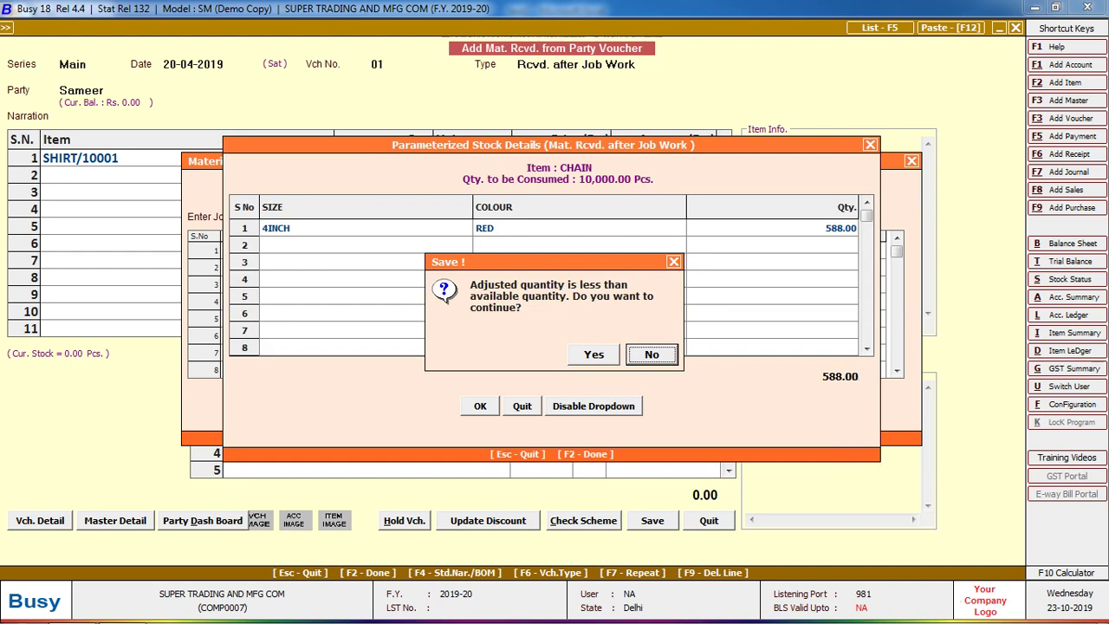
# - View CHAIN's item master, then return to its consumed quantity
pyautogui.press('Left')
pyautogui.press('Return')
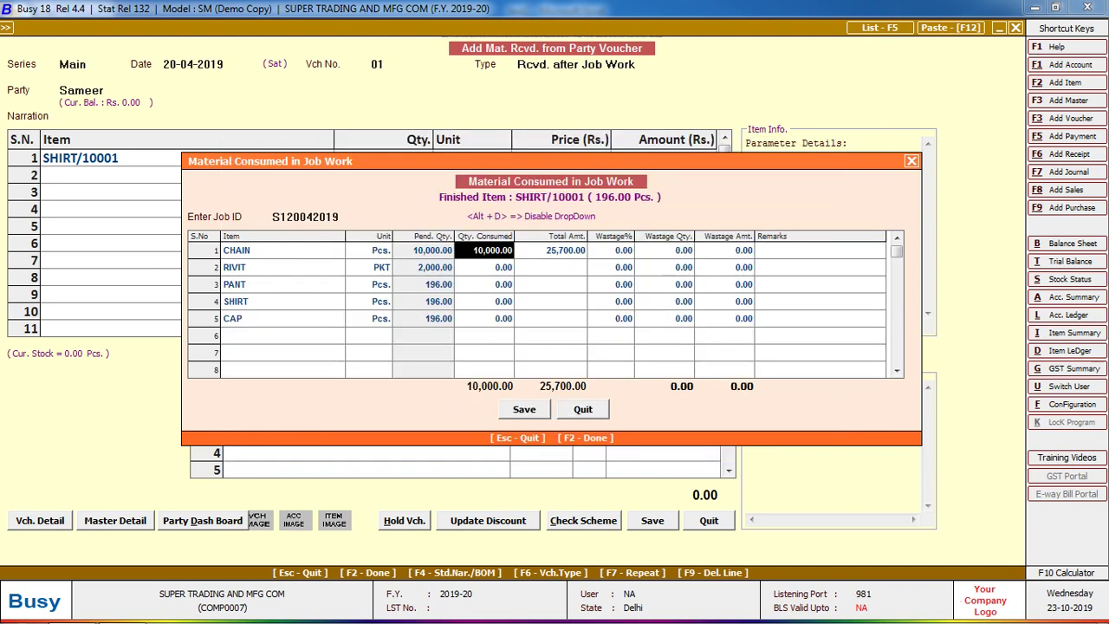
pyautogui.click(369, 249)
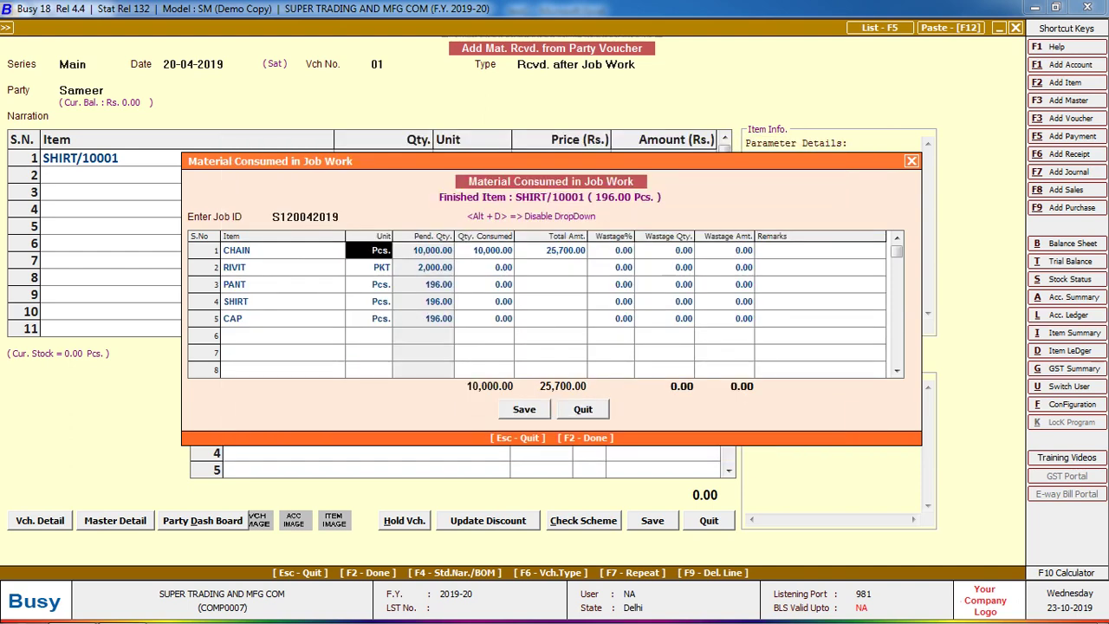
pyautogui.doubleClick(237, 249)
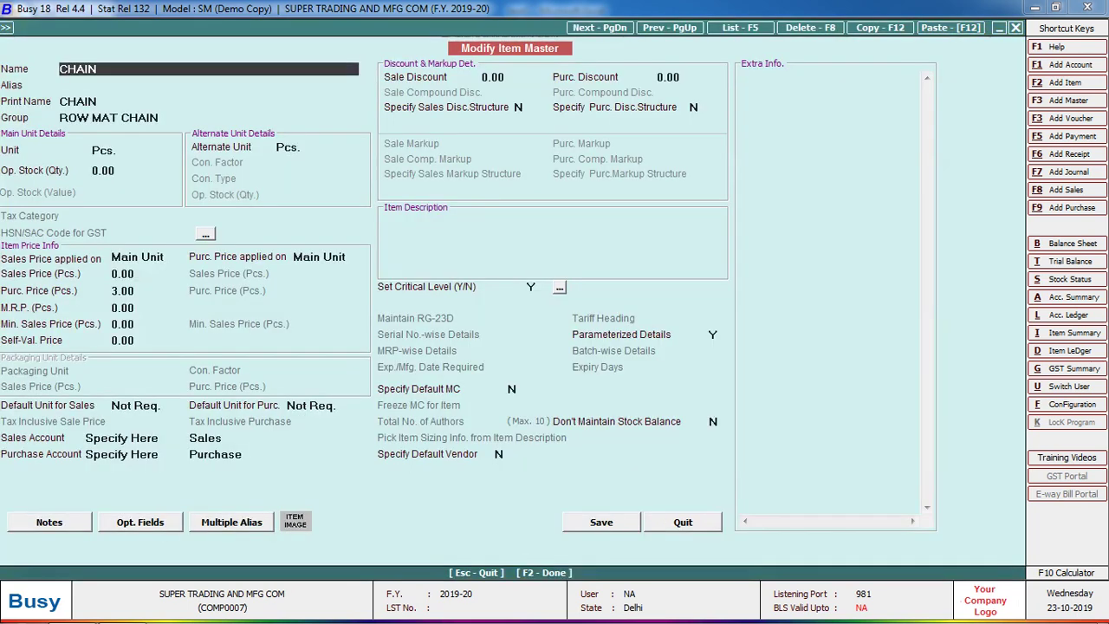
pyautogui.press('Escape')
pyautogui.press('Return')
pyautogui.press('Return')
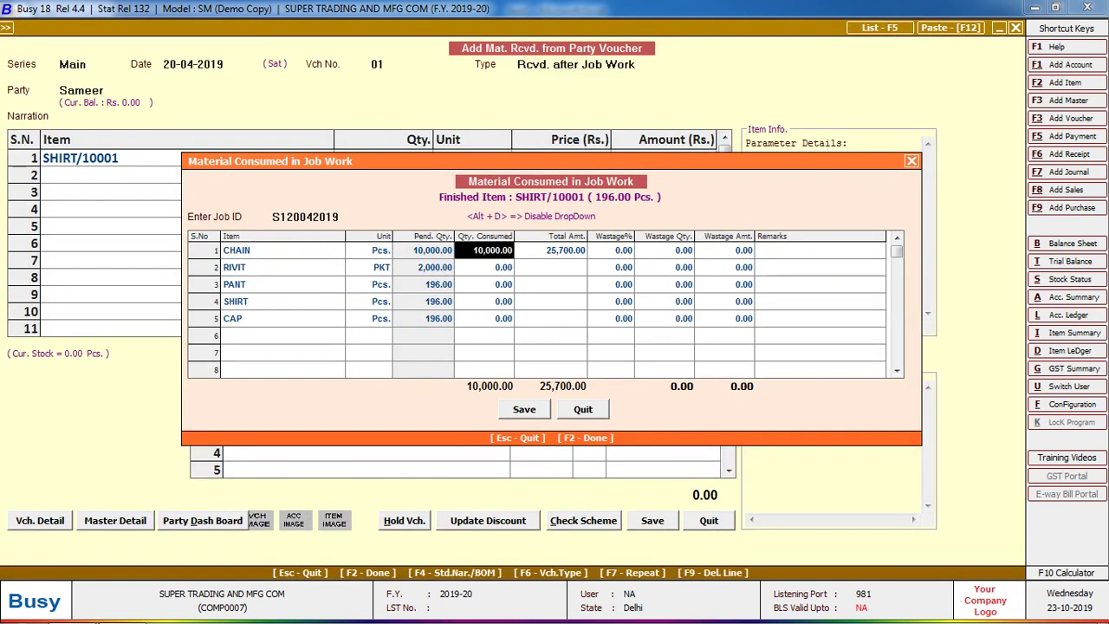
# - Recheck CHAIN's 4INCH RED breakdown at 588, then return to Qty. Consumed
pyautogui.press('Return')
pyautogui.press('Return')
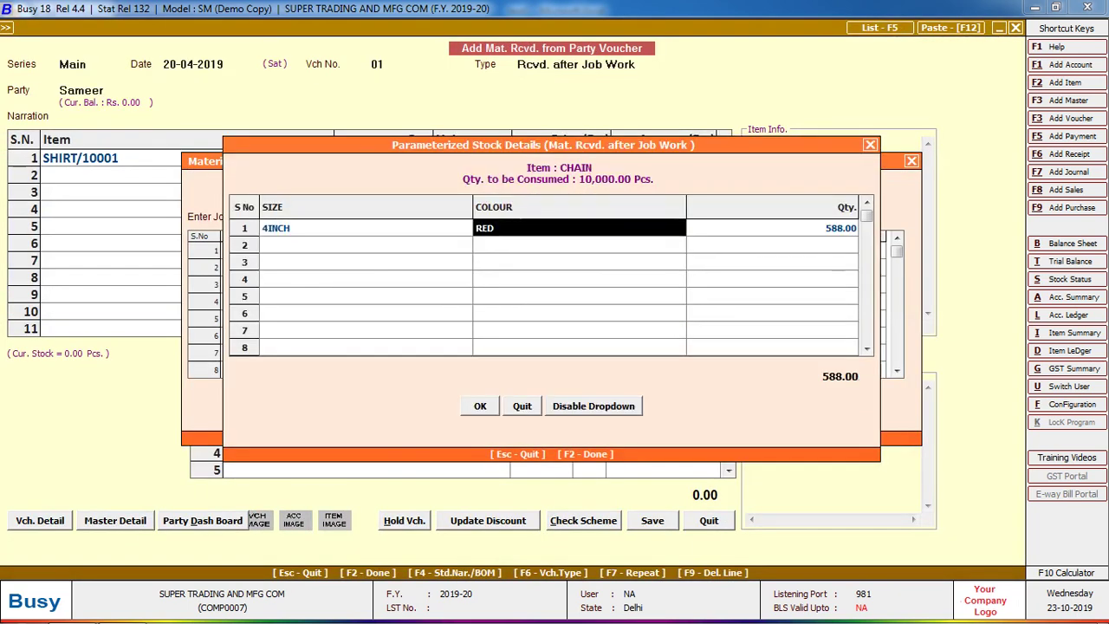
pyautogui.press('Return')
pyautogui.press('Return')
pyautogui.press('Return')
pyautogui.press('Left')
pyautogui.press('Return')
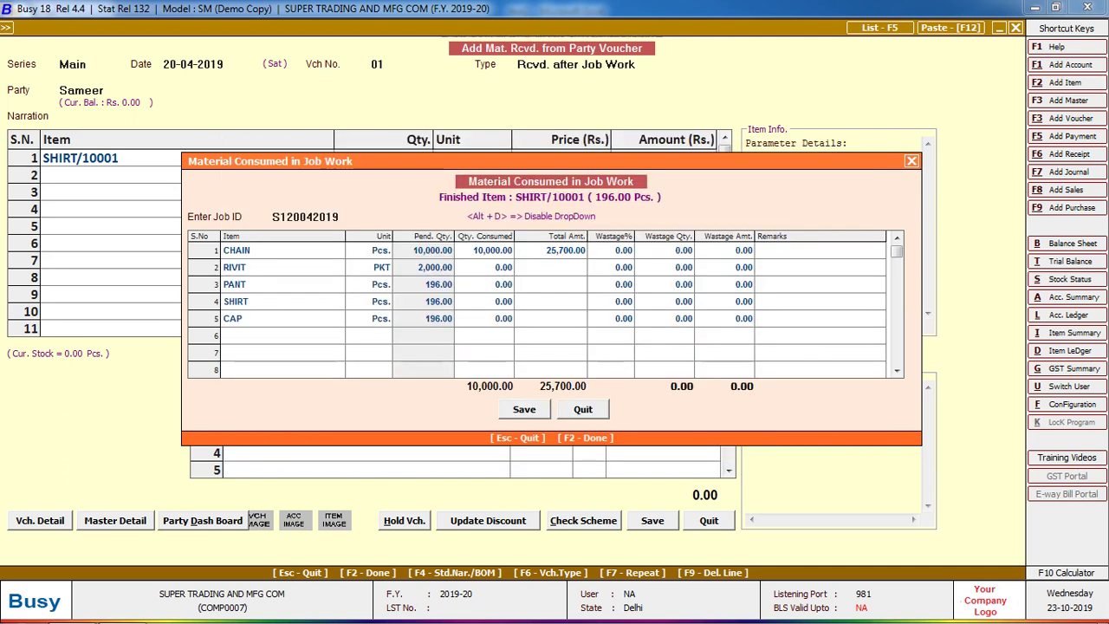
pyautogui.press('Left')
pyautogui.press('Return')
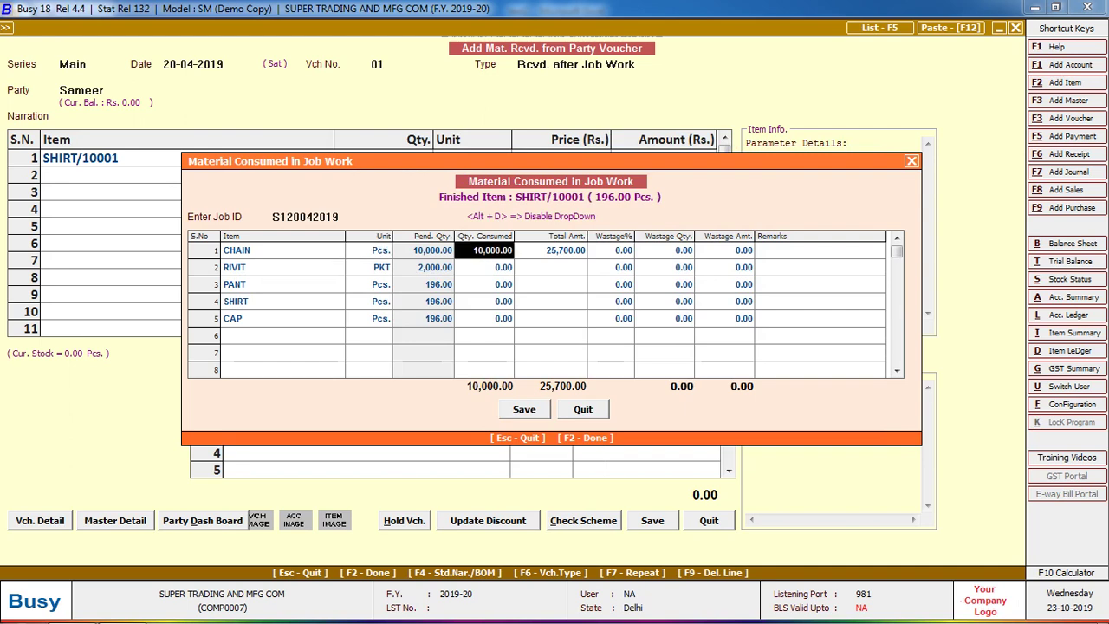
pyautogui.press('Return')
pyautogui.press('Return')
pyautogui.press('Return')
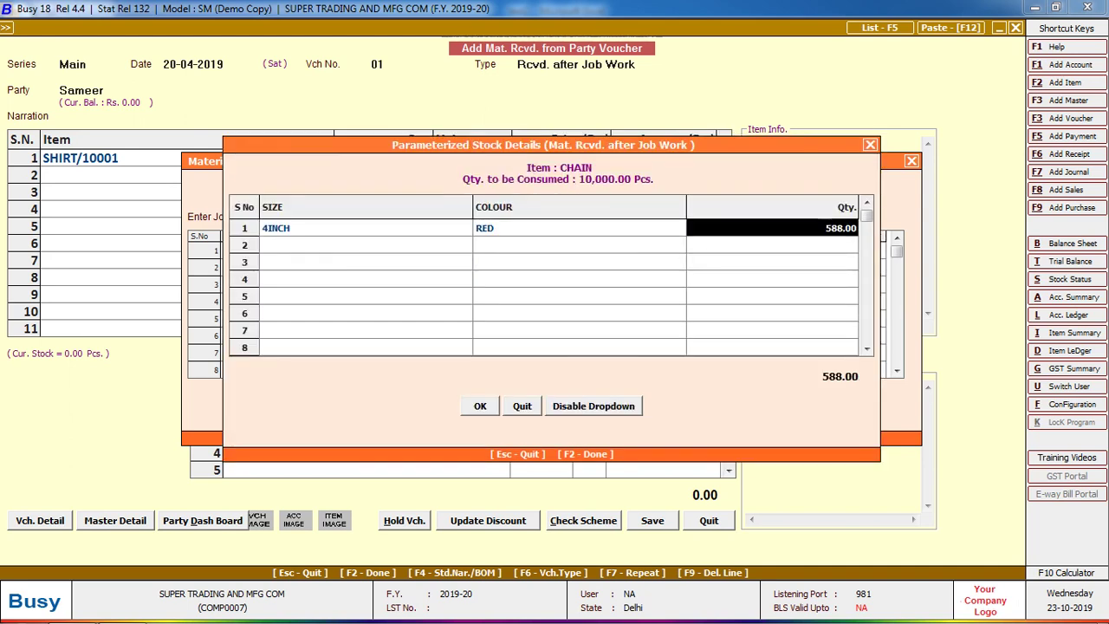
pyautogui.press('Return')
pyautogui.press('Return')
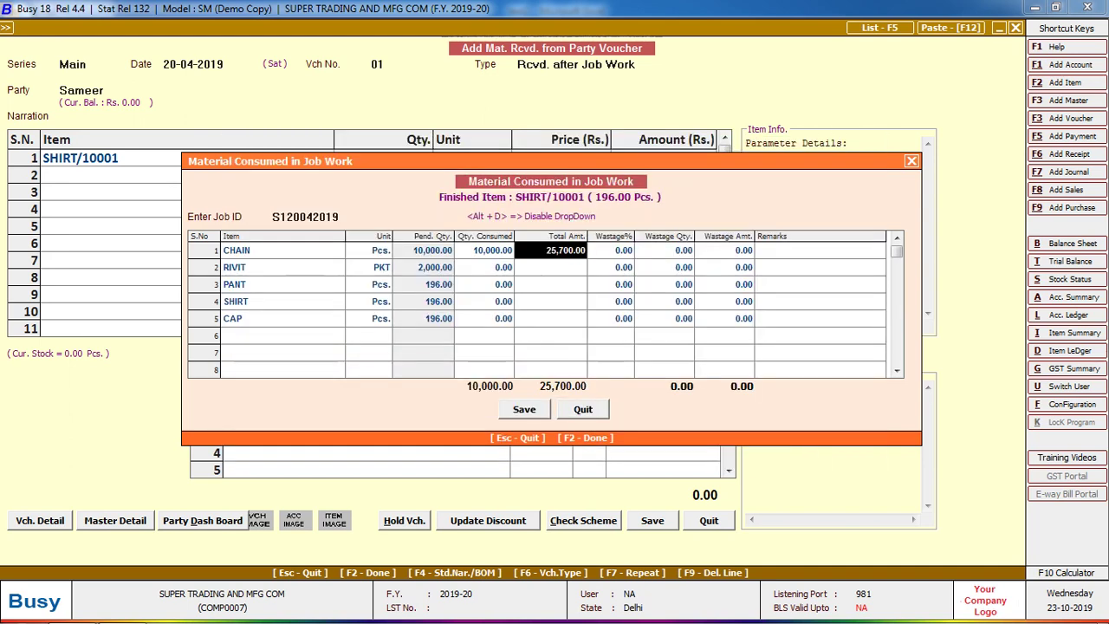
pyautogui.press('Left')
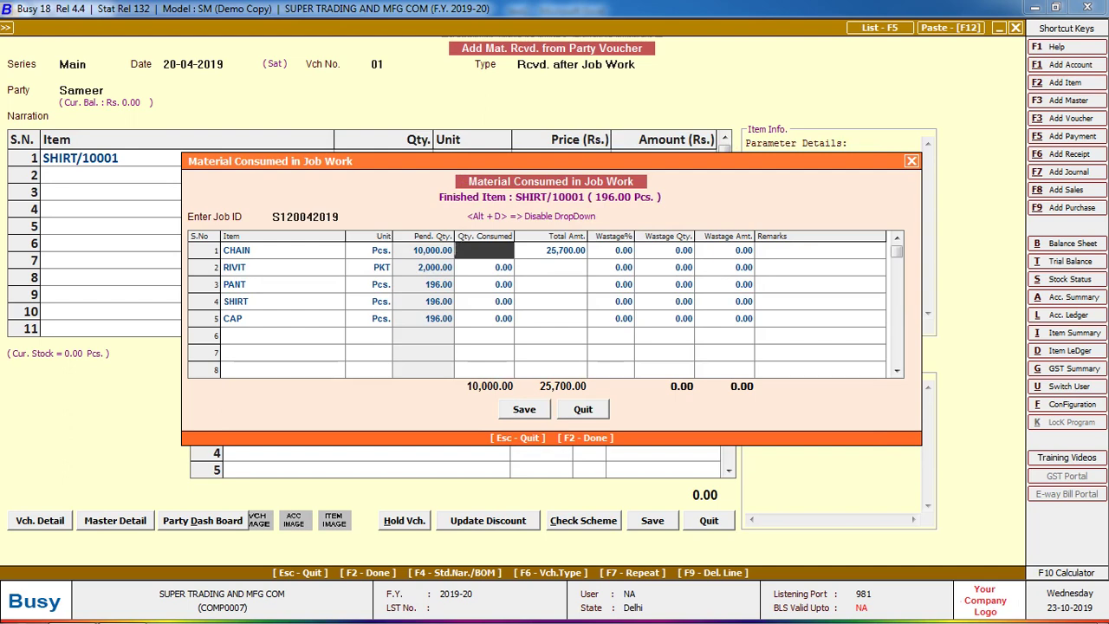
# - Enter 588 as CHAIN's consumed quantity and verify its breakdown
pyautogui.write('588')
pyautogui.press('Return')
pyautogui.press('Return')
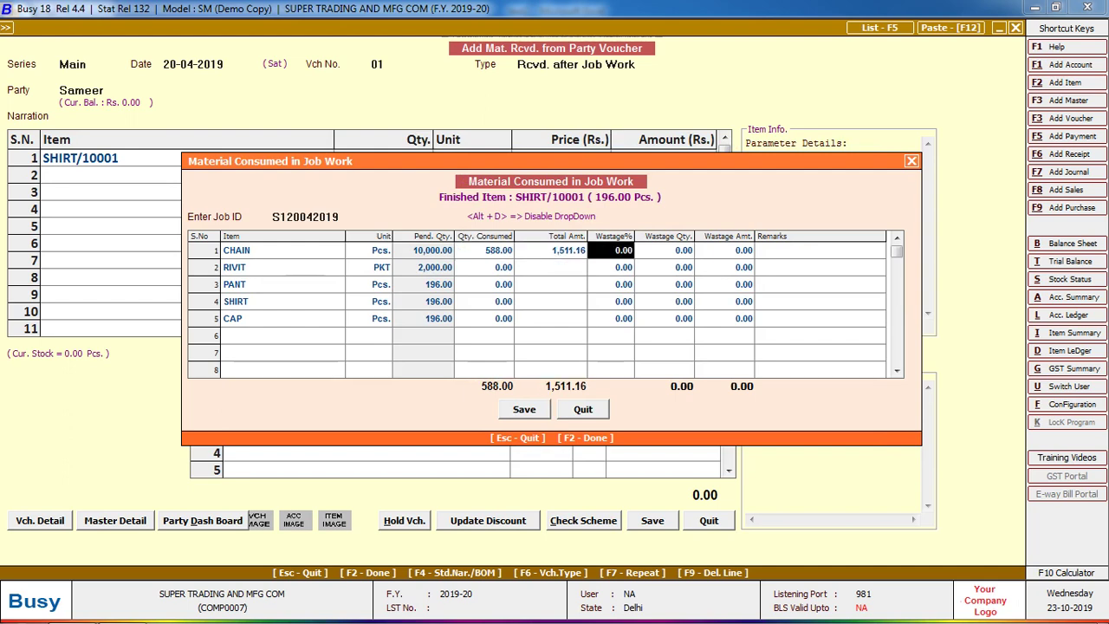
pyautogui.press('Left')
pyautogui.press('Left')
pyautogui.press('Left')
pyautogui.press('Right')
pyautogui.press('Right')
pyautogui.press('Right')
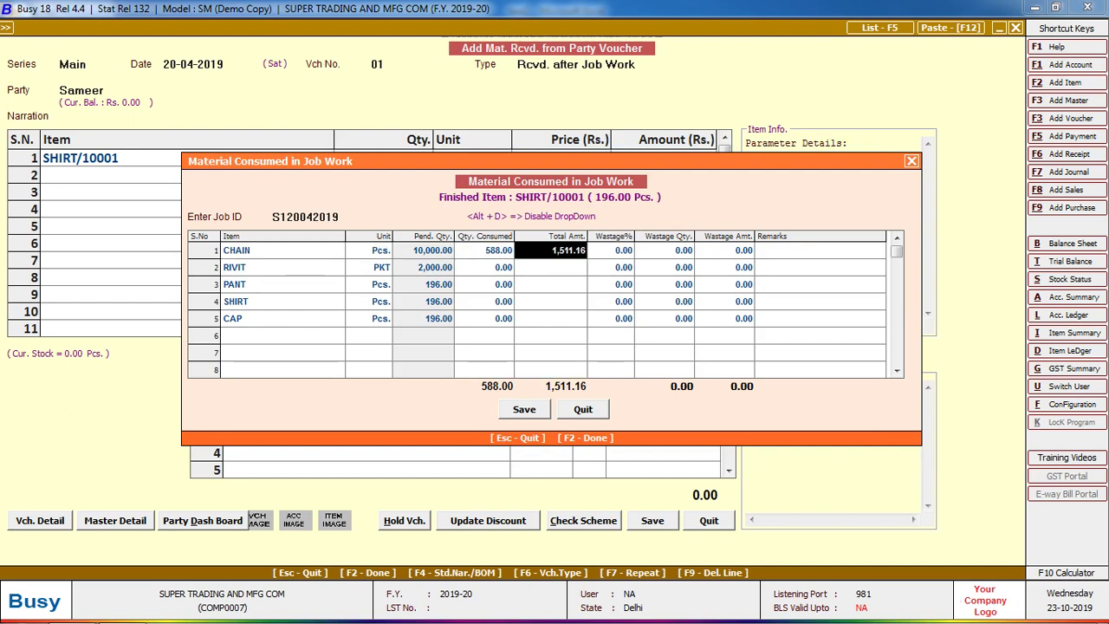
pyautogui.press('Return')
pyautogui.press('Return')
pyautogui.press('Return')
pyautogui.press('Return')
pyautogui.press('Return')
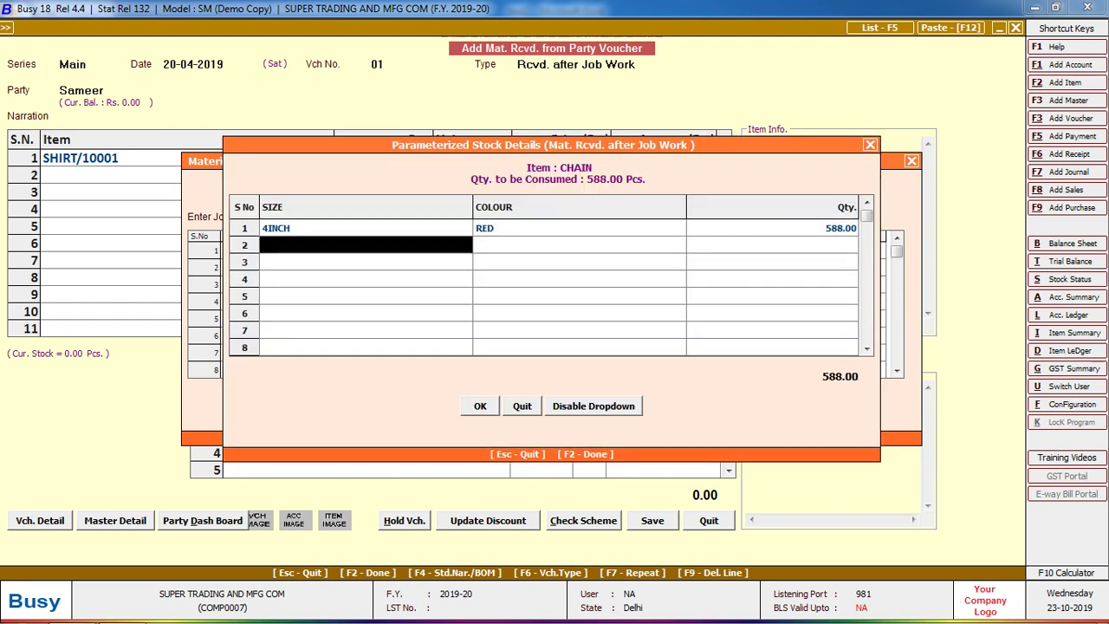
pyautogui.press('Return')
pyautogui.press('Return')
pyautogui.press('Return')
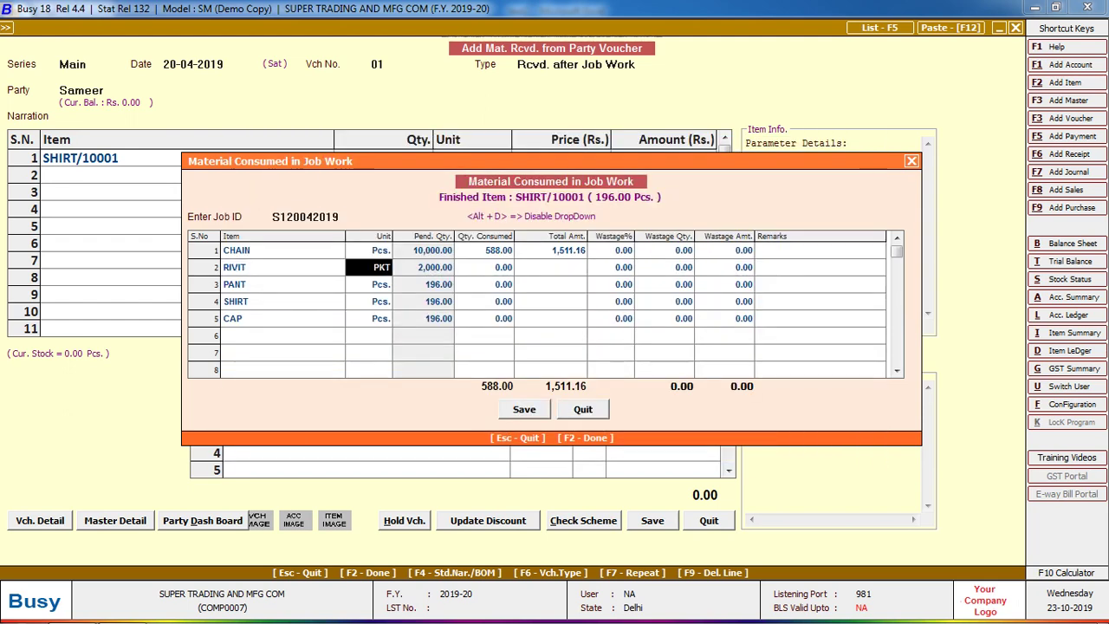
pyautogui.hotkey('alt', 'Tab')
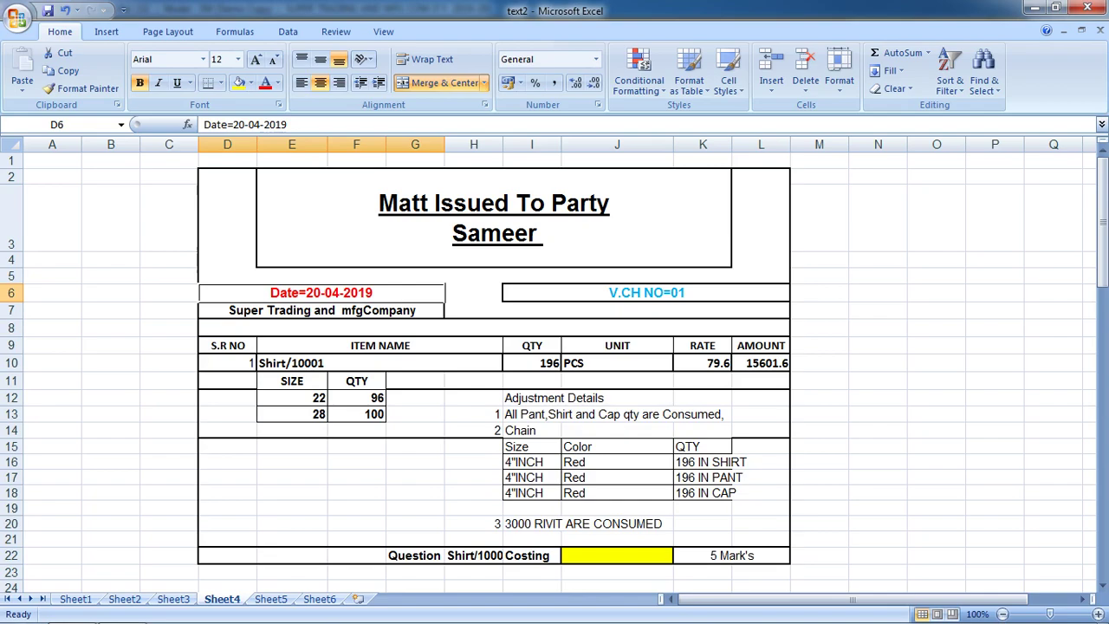
pyautogui.hotkey('alt', 'Tab')
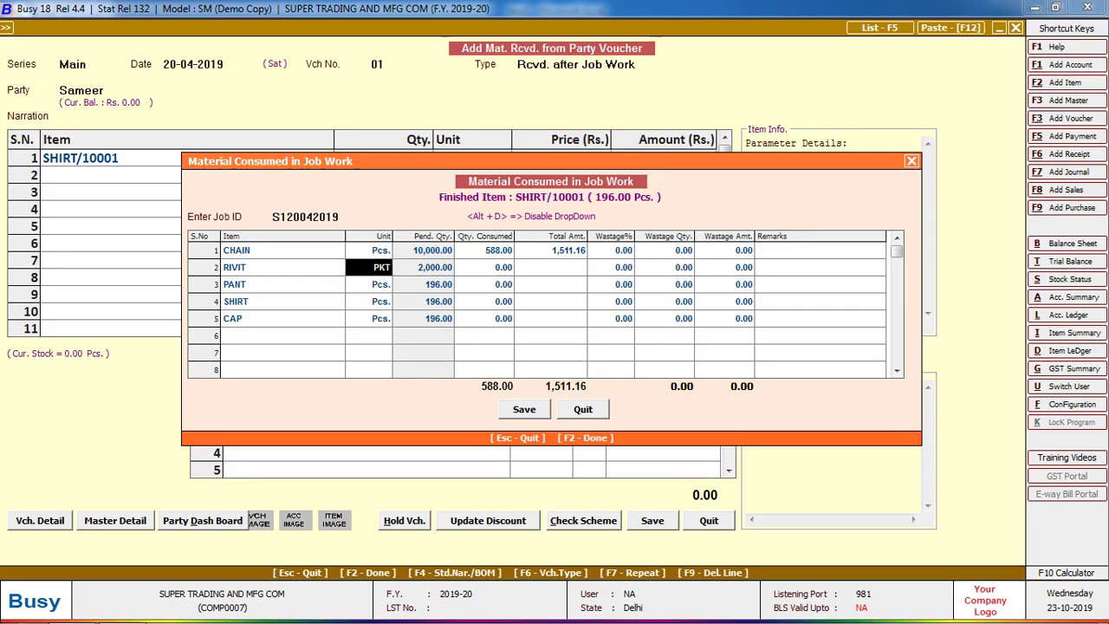
# - Delete the RIVIT row and accept 196 each for PANT, SHIRT and CAP
pyautogui.press('F9')
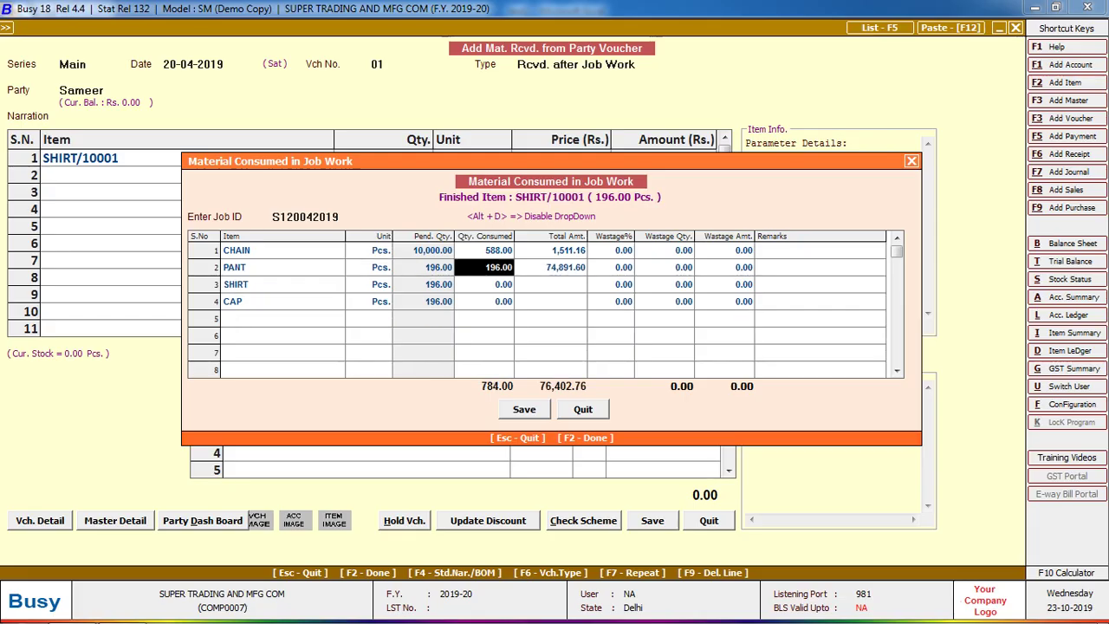
pyautogui.press('Return')
pyautogui.press('Return')
pyautogui.press('Return')
pyautogui.press('Return')
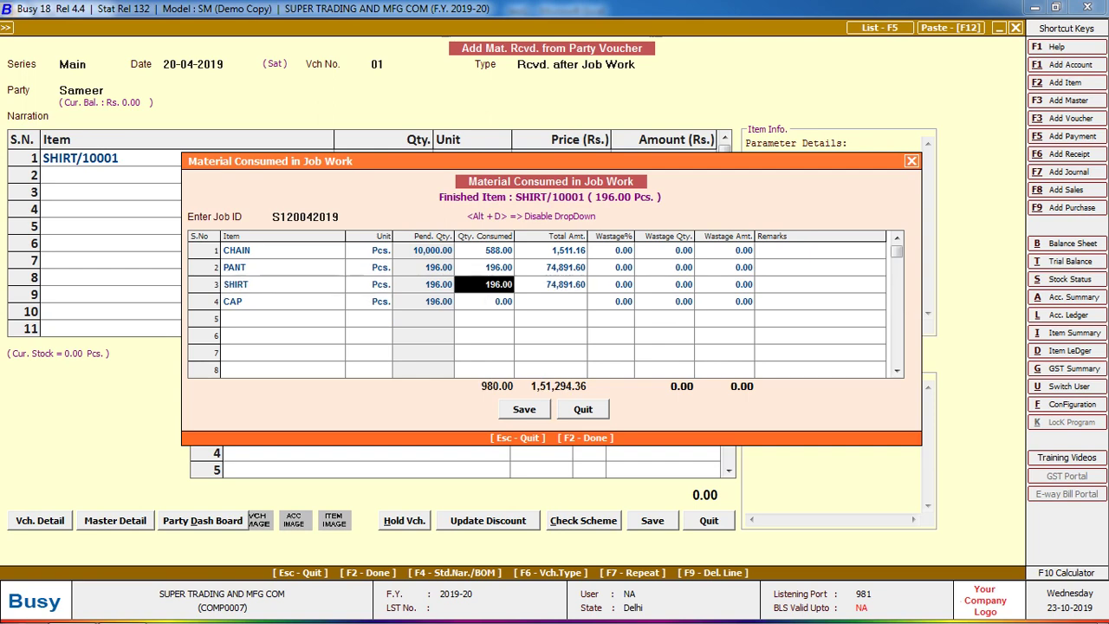
pyautogui.press('Return')
pyautogui.press('Return')
pyautogui.press('Return')
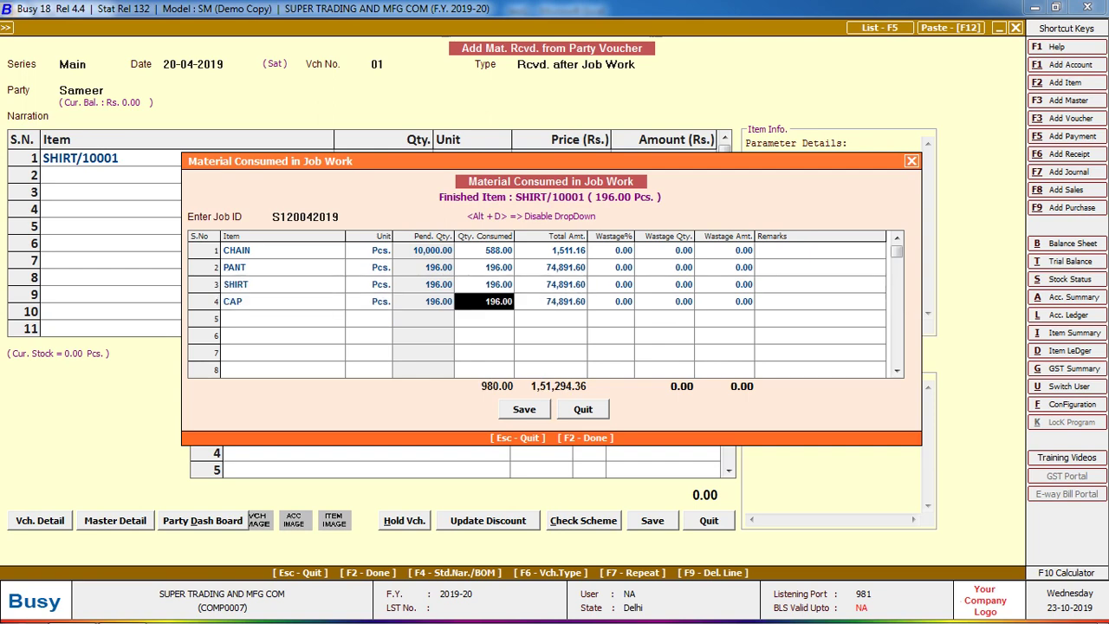
pyautogui.press('Return')
pyautogui.press('Return')
pyautogui.press('Return')
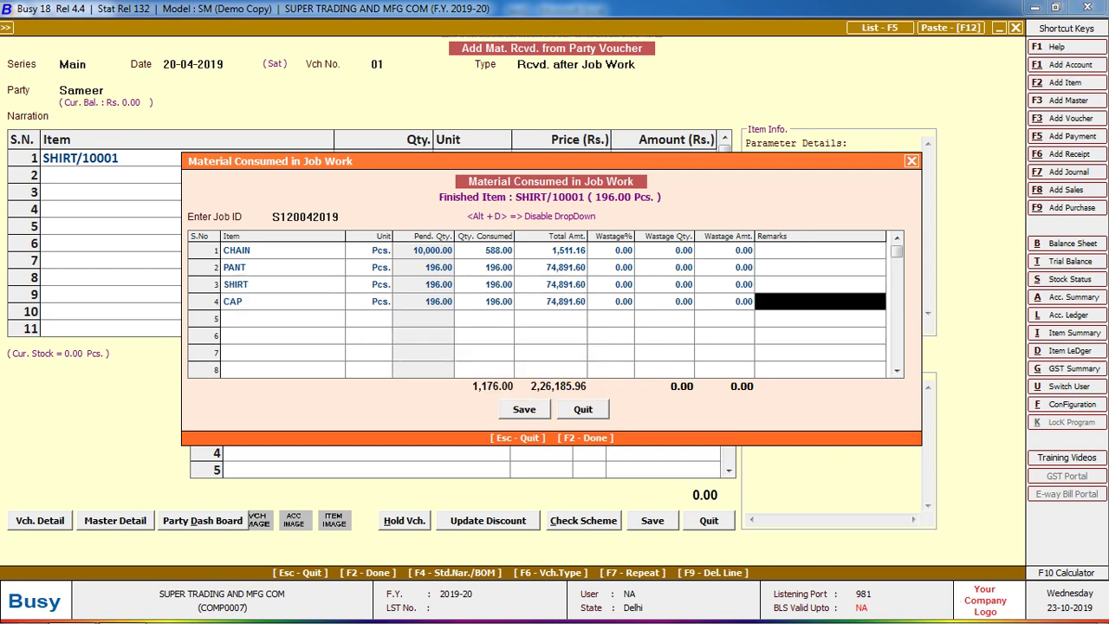
pyautogui.press('Return')
pyautogui.press('Return')
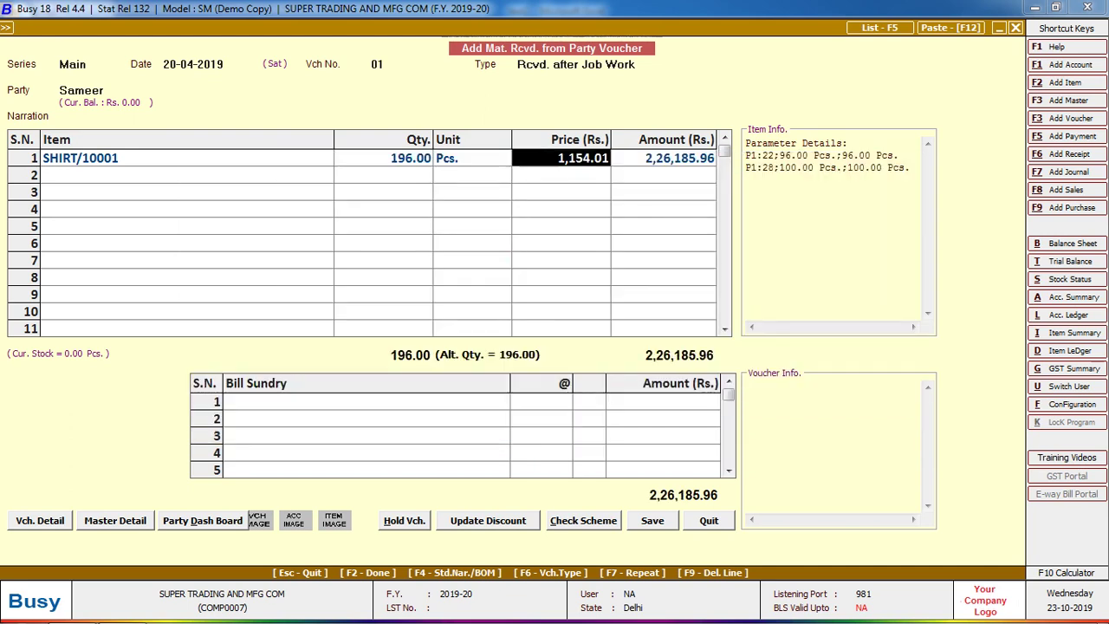
# - Jot 504 in Excel cell N13, then return to Busy's SHIRT/10001 item cell
pyautogui.hotkey('alt', 'Tab')
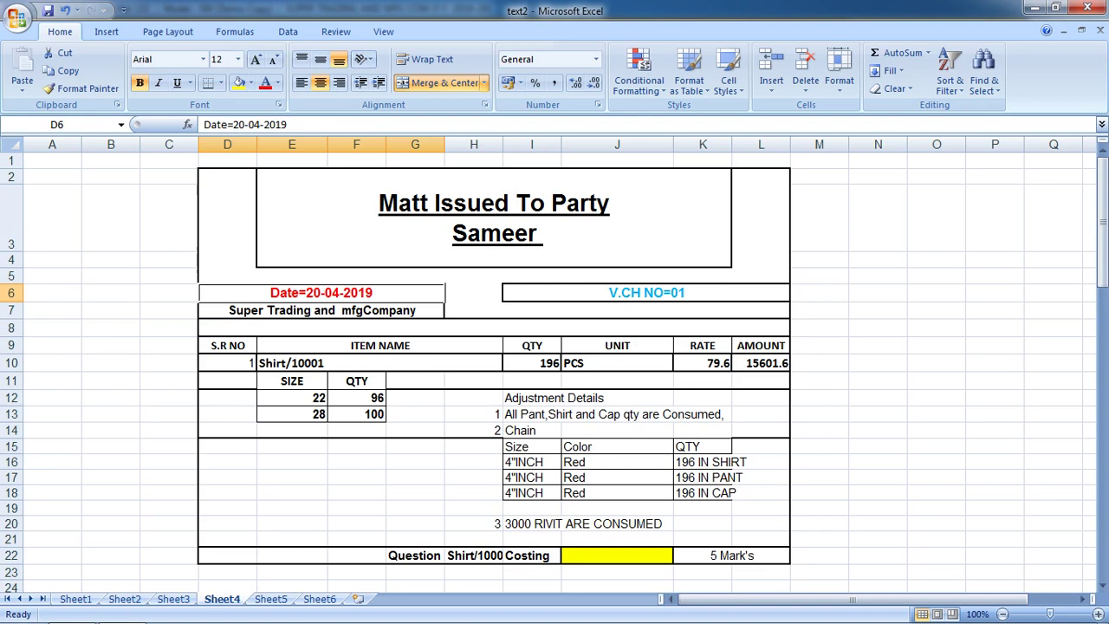
pyautogui.click(878, 413)
pyautogui.write('504')
pyautogui.press('Return')
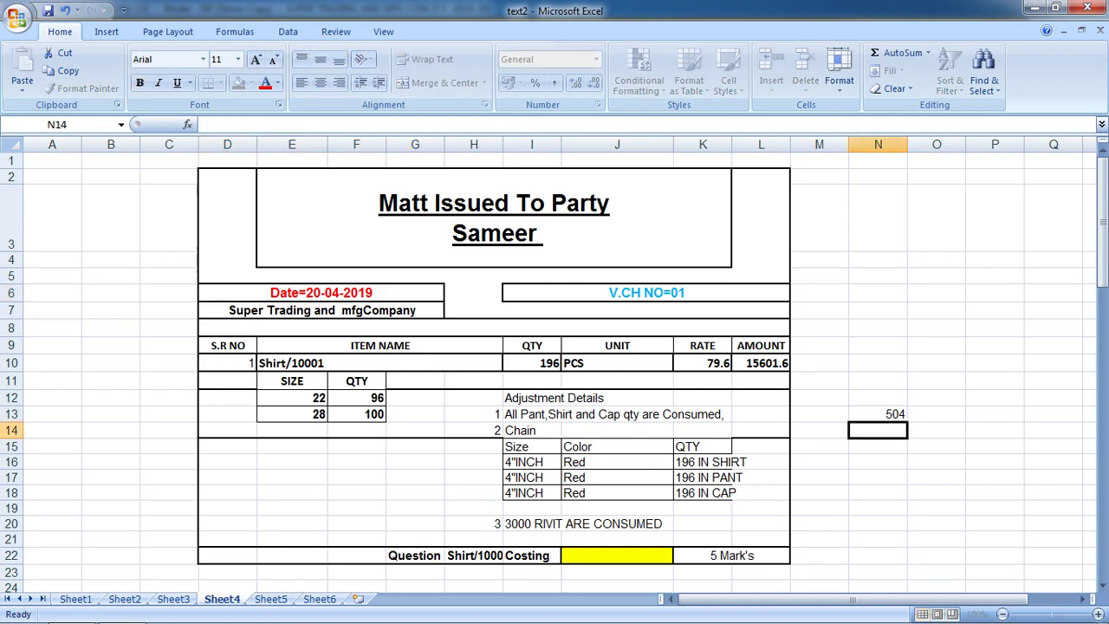
pyautogui.hotkey('alt', 'Tab')
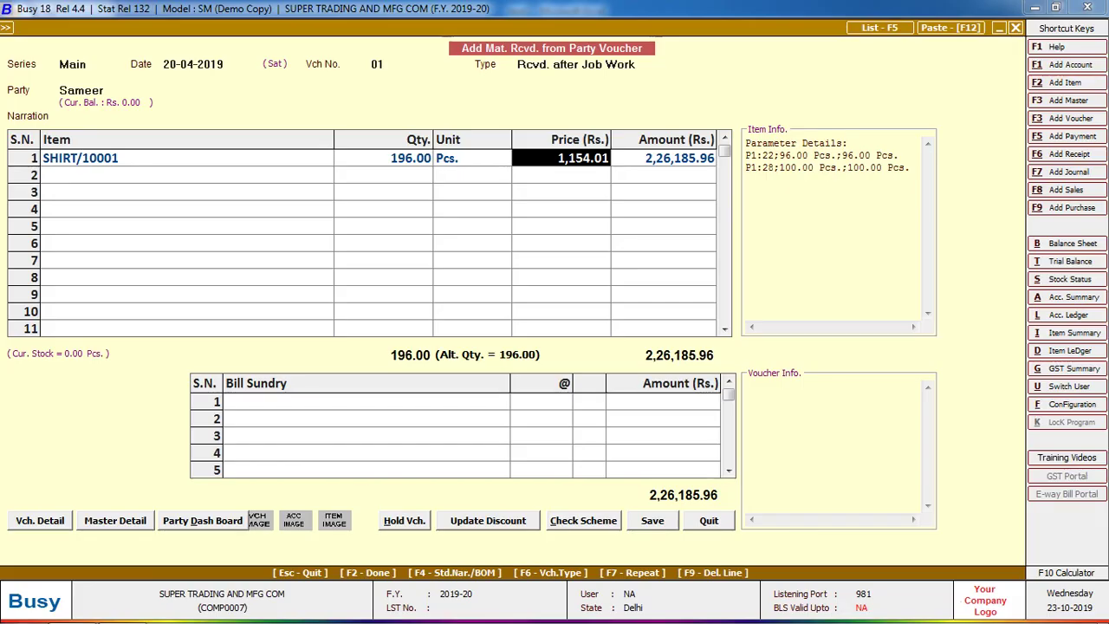
pyautogui.click(186, 158)
# - Open CAP's item master and quit it without making changes
pyautogui.hotkey('alt', 'i')
pyautogui.write('CAP')
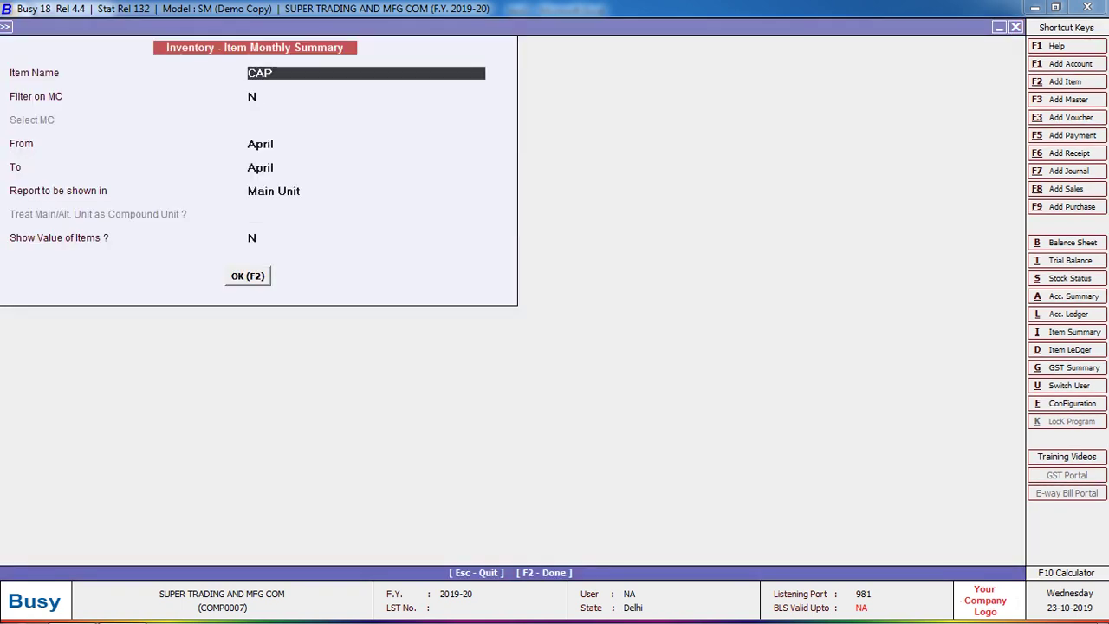
pyautogui.hotkey('alt', 'm')
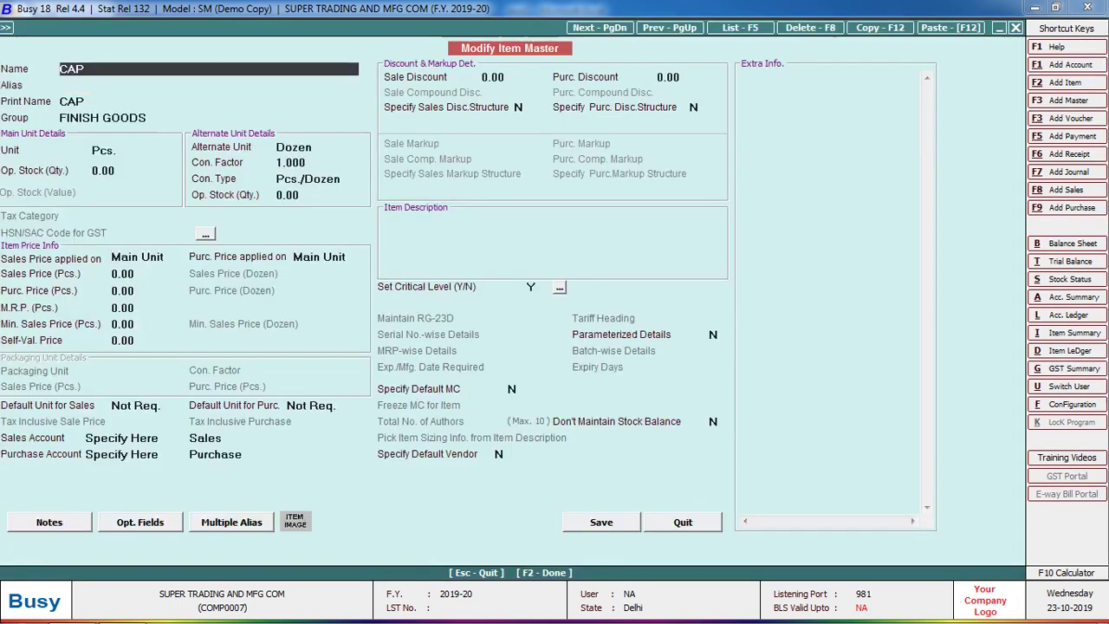
pyautogui.press('Return')
pyautogui.press('Return')
pyautogui.press('Return')
pyautogui.press('Return')
pyautogui.press('Return')
pyautogui.press('Return')
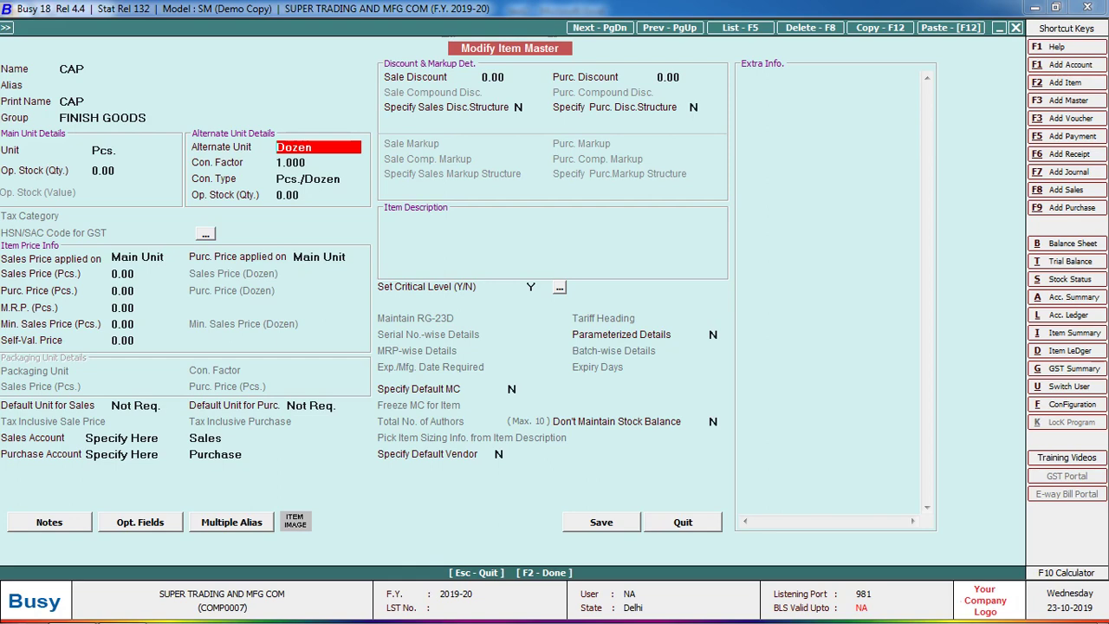
pyautogui.press('Escape')
pyautogui.press('Return')
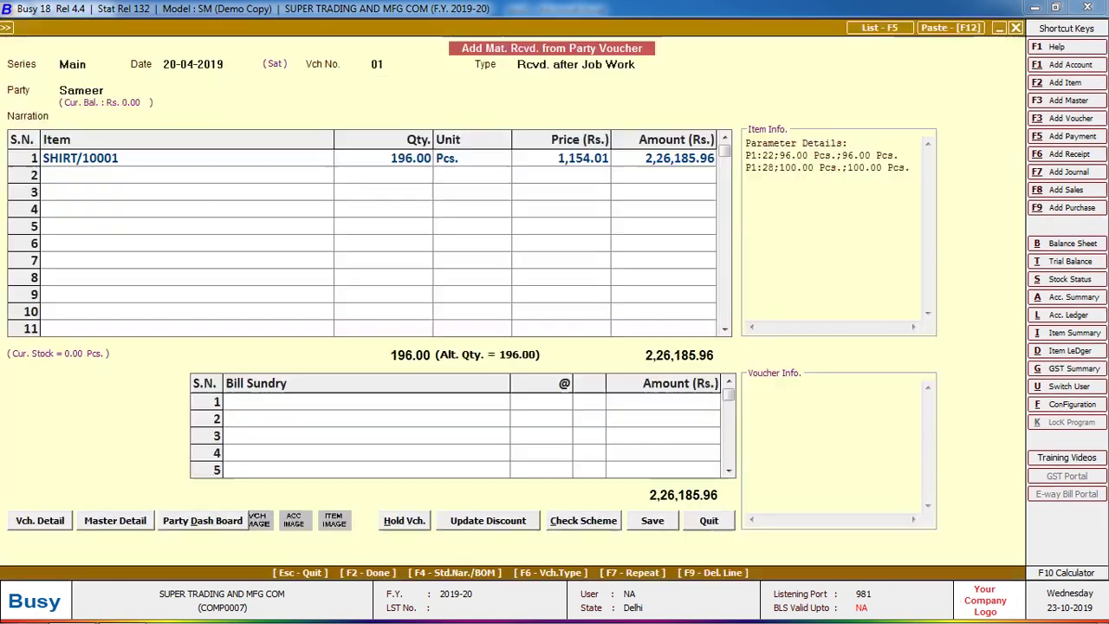
# - Reopen and close the job-work consumption list, accept job ID S120042019, and reach bill sundries
pyautogui.press('Return')
pyautogui.press('Return')
pyautogui.press('Return')
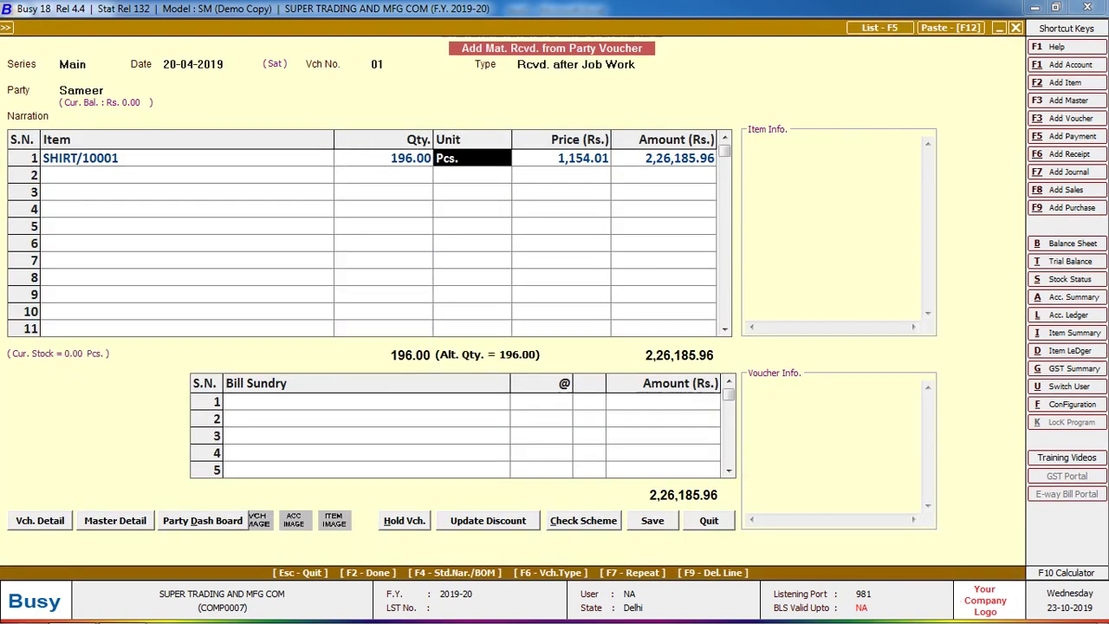
pyautogui.press('Return')
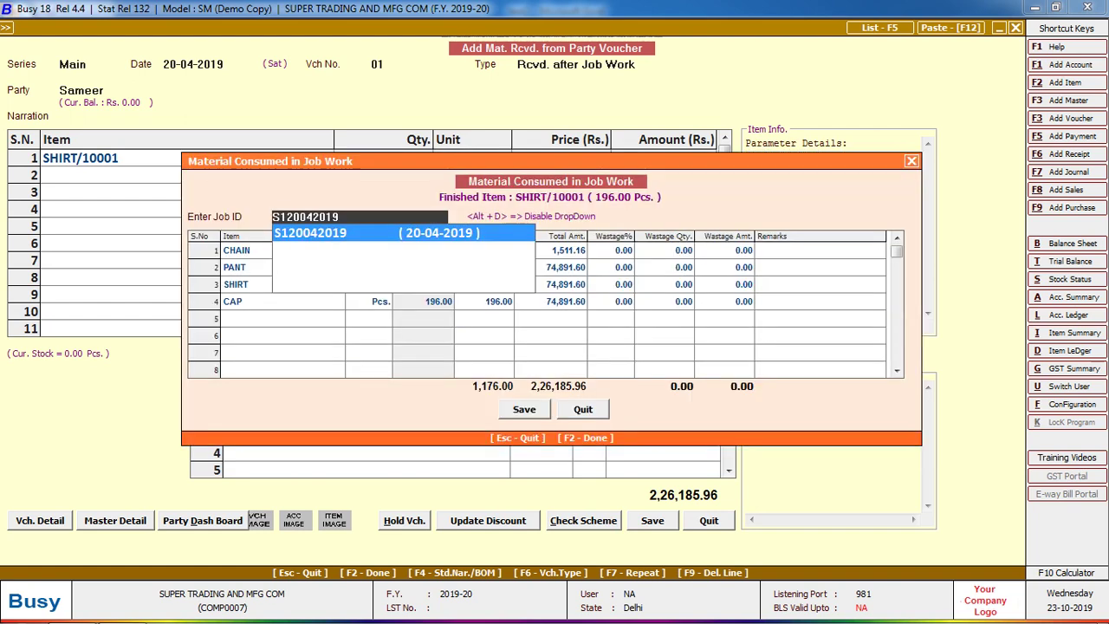
pyautogui.press('Return')
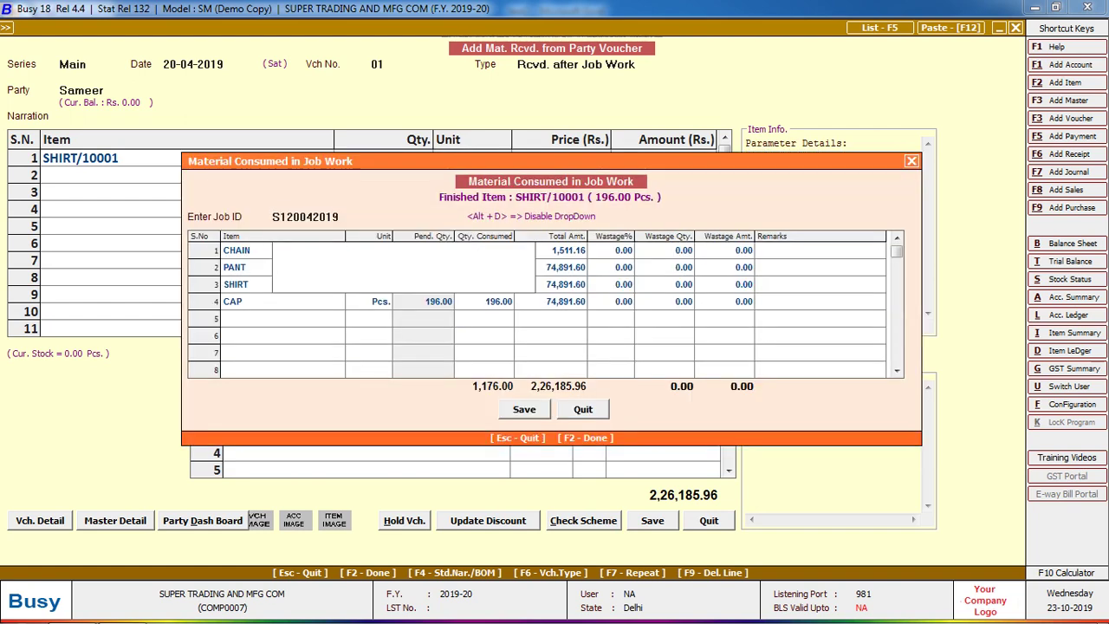
pyautogui.press('F2')
pyautogui.press('Return')
# - Create an Additive JOB WORK bill sundry, nature Others, affecting material receipt cost
pyautogui.press('F3')
pyautogui.write('J')
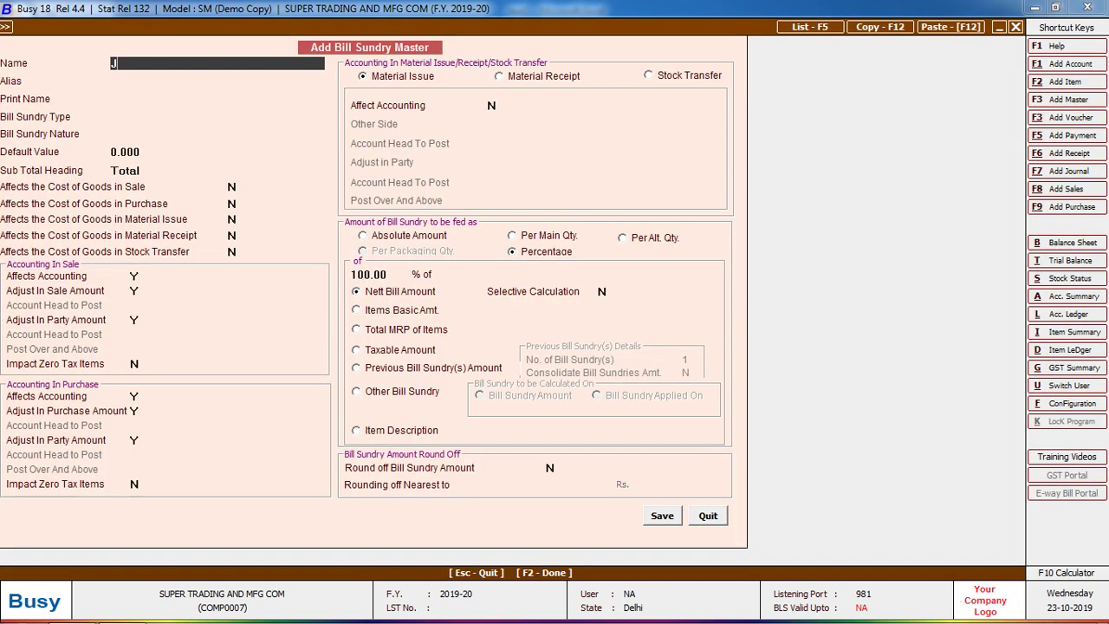
pyautogui.write('OB WORK')
pyautogui.press('Return')
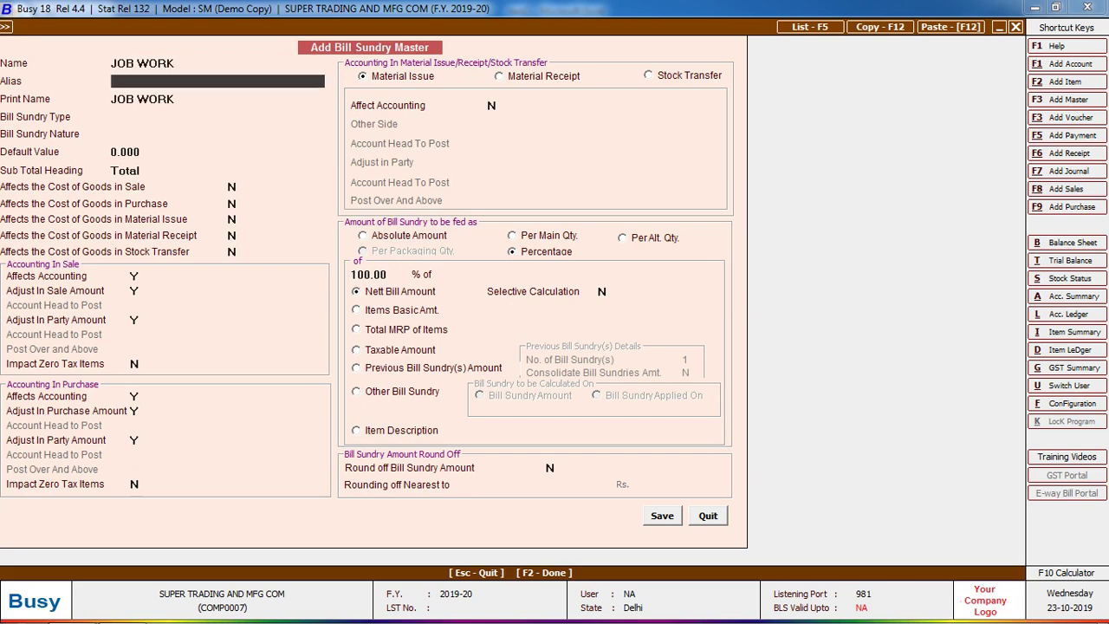
pyautogui.press('Return')
pyautogui.press('Return')
pyautogui.press('Return')
pyautogui.press('o')
pyautogui.press('Return')
pyautogui.press('Return')
pyautogui.press('Return')
pyautogui.press('Return')
pyautogui.press('Return')
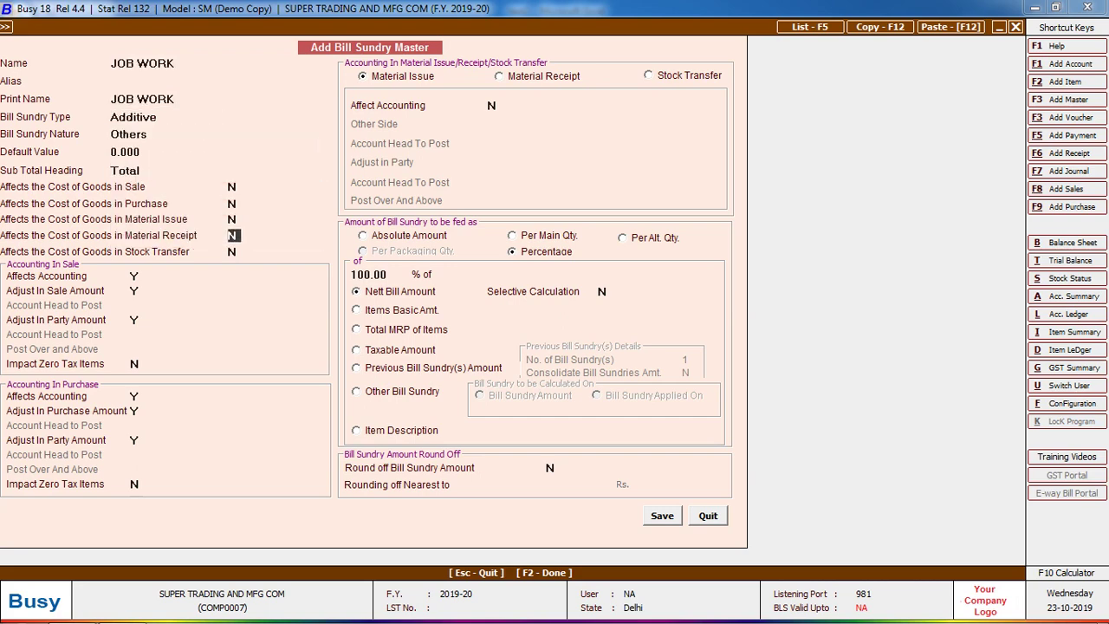
pyautogui.press('y')
pyautogui.press('Return')
pyautogui.press('Return')
# - Post JOB WORK to JOB WORK A/C over and above, charged Per Main Qty, and save it
pyautogui.press('Return')
pyautogui.press('y')
pyautogui.press('Return')
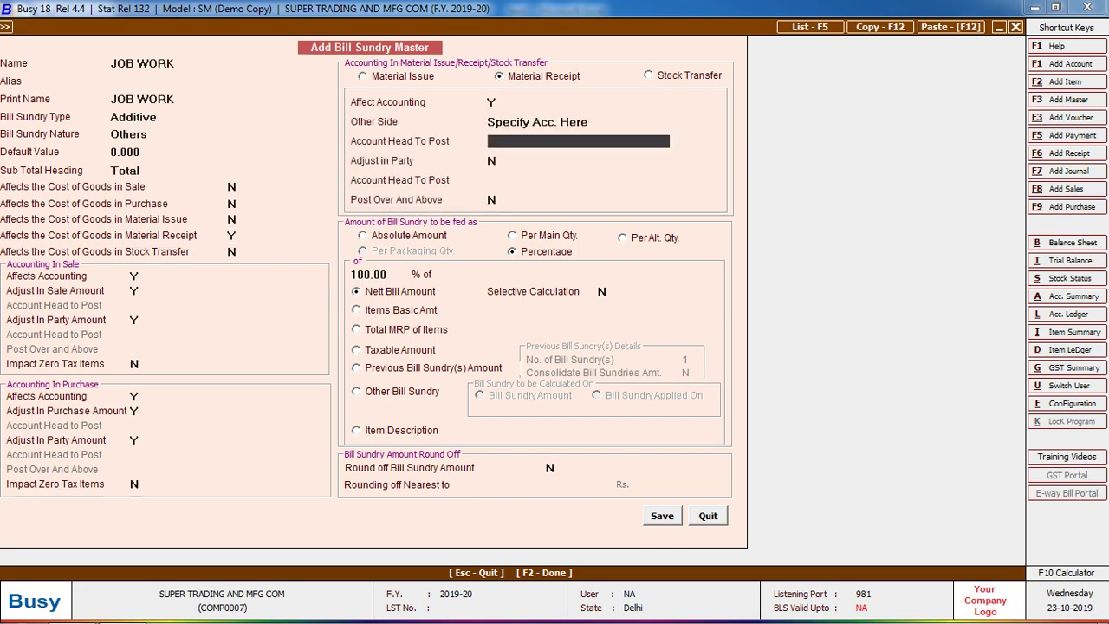
pyautogui.write('JOB')
pyautogui.press('Return')
pyautogui.press('Return')
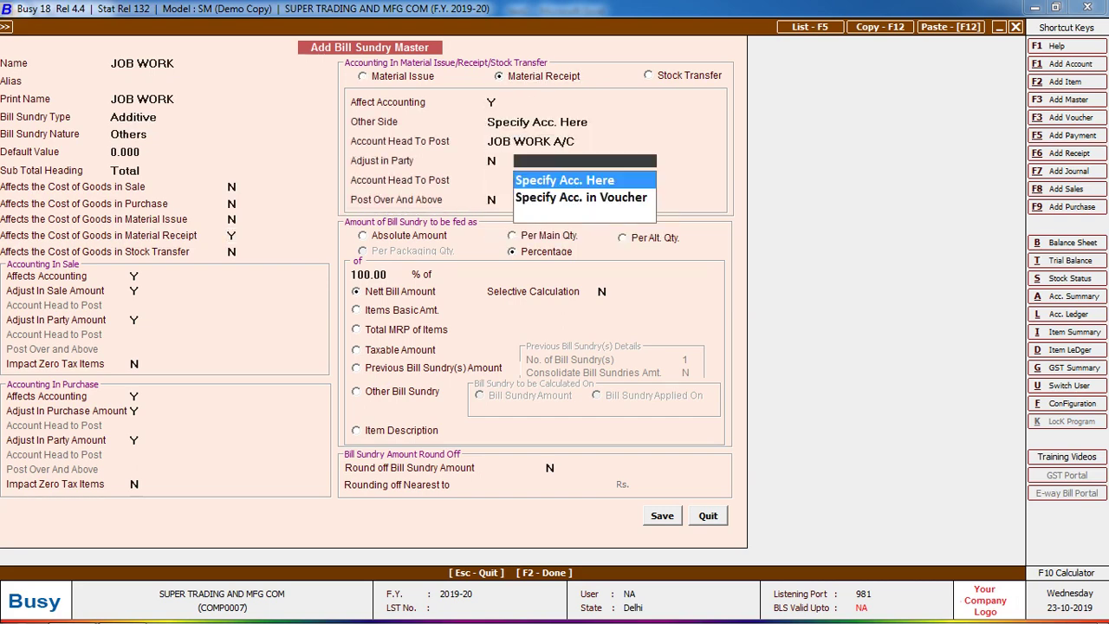
pyautogui.press('Return')
pyautogui.press('Up')
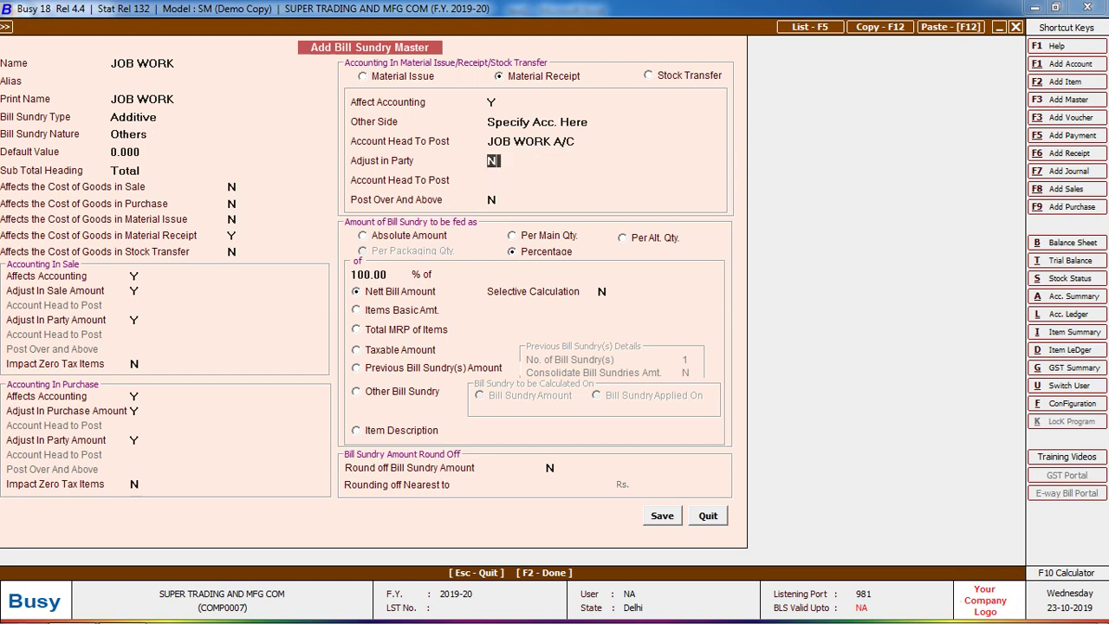
pyautogui.press('y')
pyautogui.press('Return')
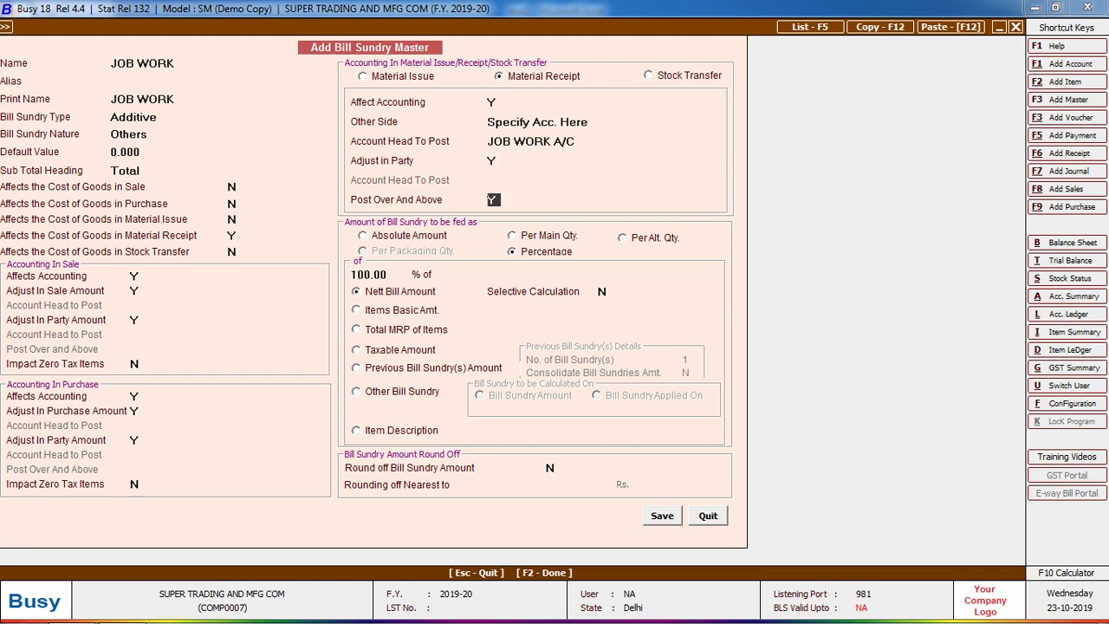
pyautogui.press('Return')
pyautogui.press('Up')
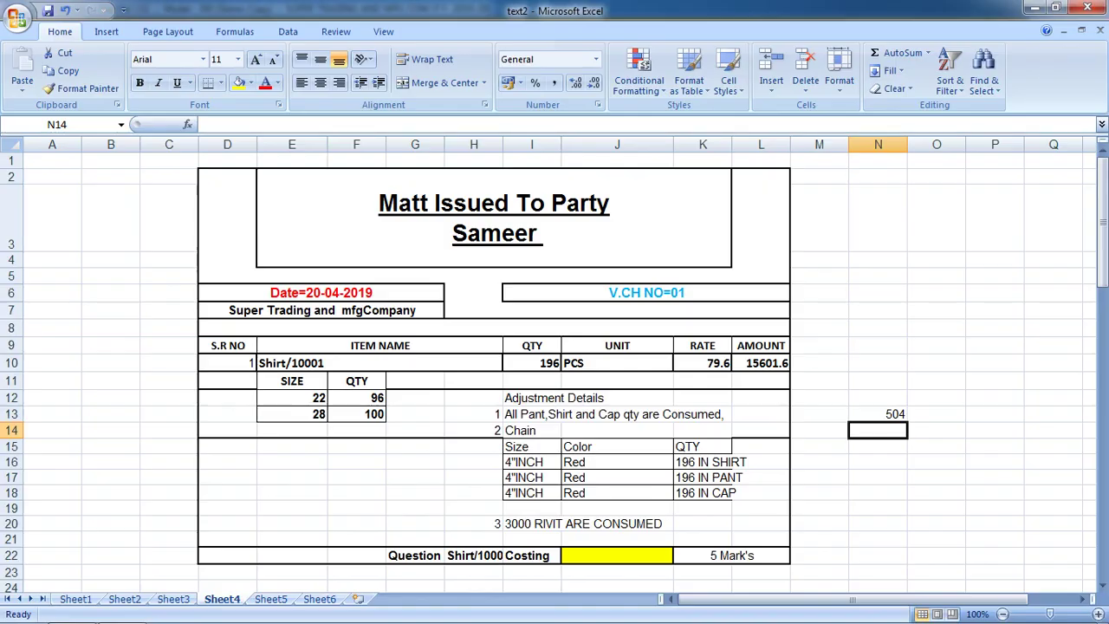
# - Check cell J19 of the Excel costing sheet, then return to the Busy voucher
pyautogui.hotkey('alt', 'Tab')
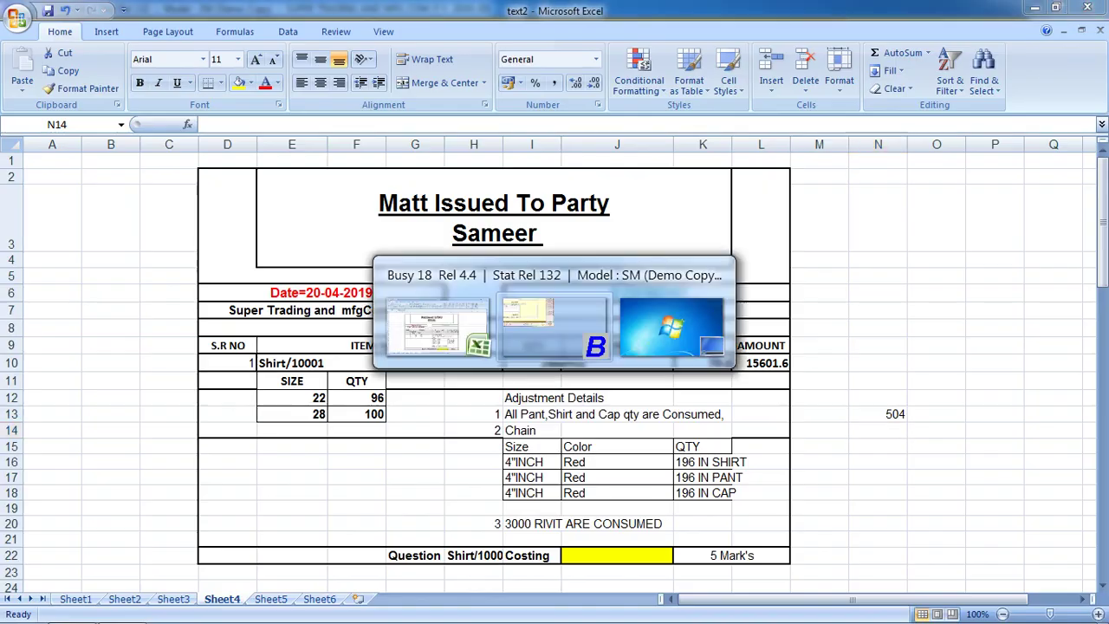
pyautogui.hotkey('alt', 'Tab')
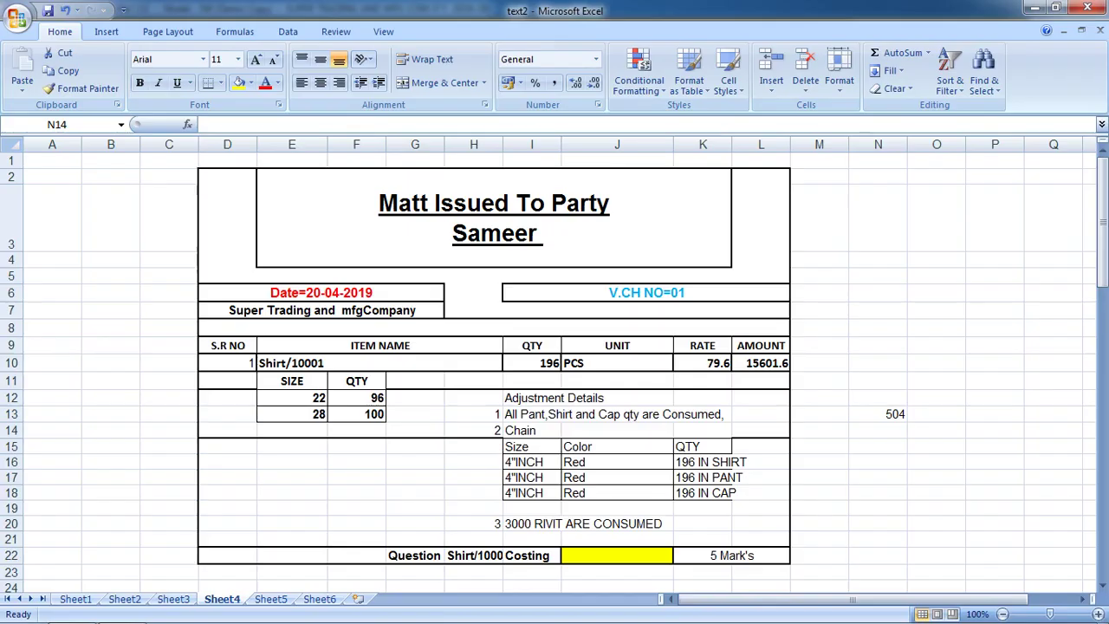
pyautogui.click(617, 508)
pyautogui.scroll(-1, 555, 372)
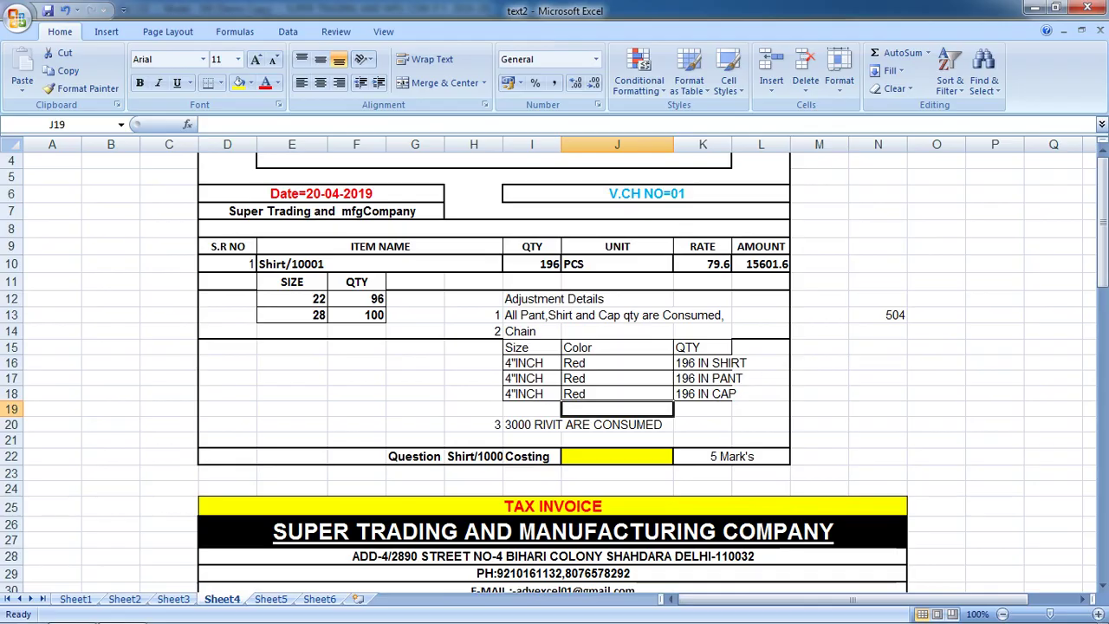
pyautogui.hotkey('alt', 'Tab')
# - Add 3000 RIVIT as the fifth consumed material for SHIRT/10001
pyautogui.click(389, 158)
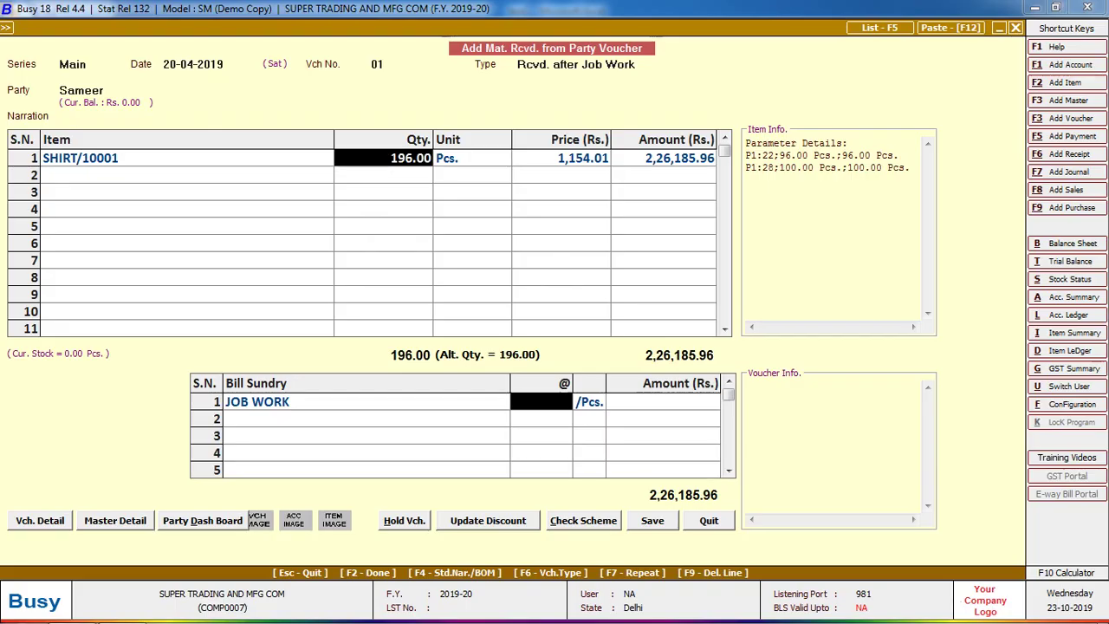
pyautogui.press('Return')
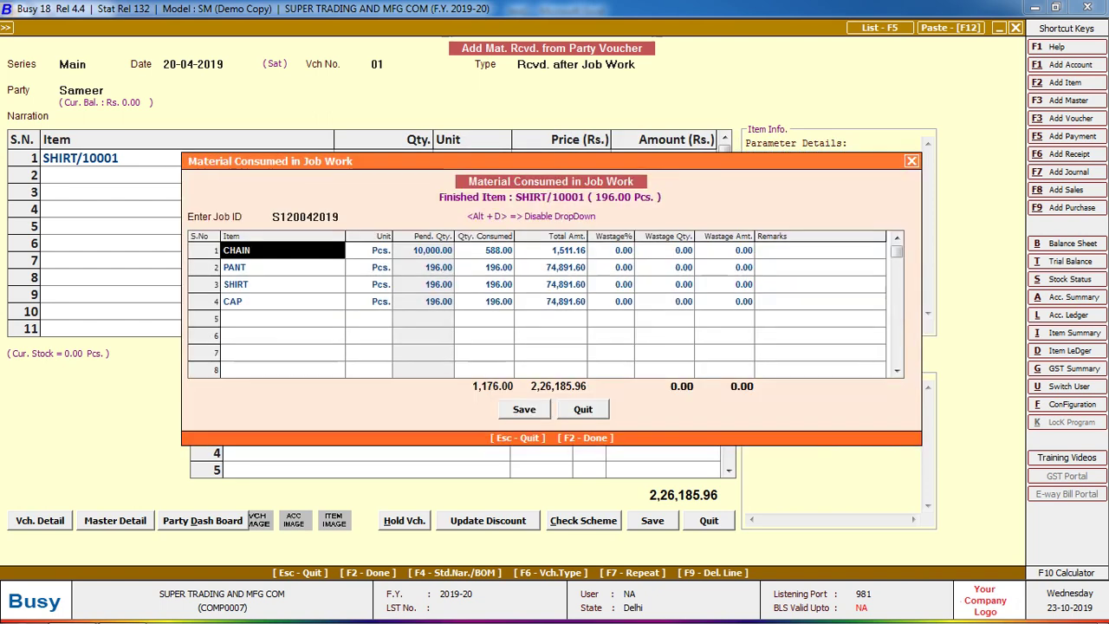
pyautogui.press('Down')
pyautogui.press('Down')
pyautogui.press('Down')
pyautogui.press('Down')
pyautogui.press('Return')
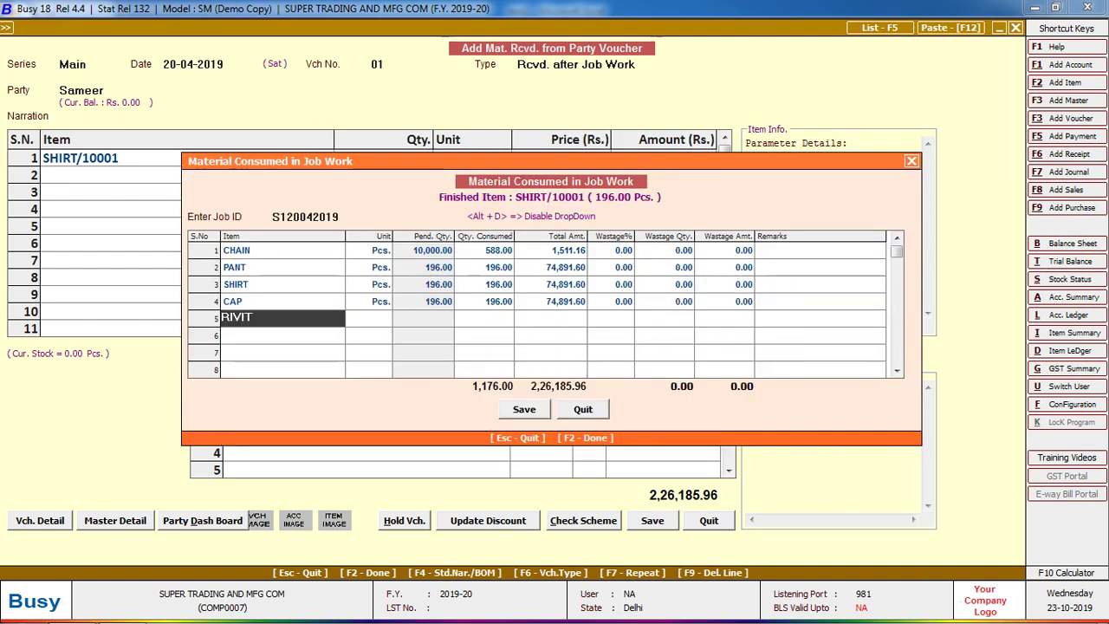
pyautogui.press('Return')
pyautogui.press('Return')
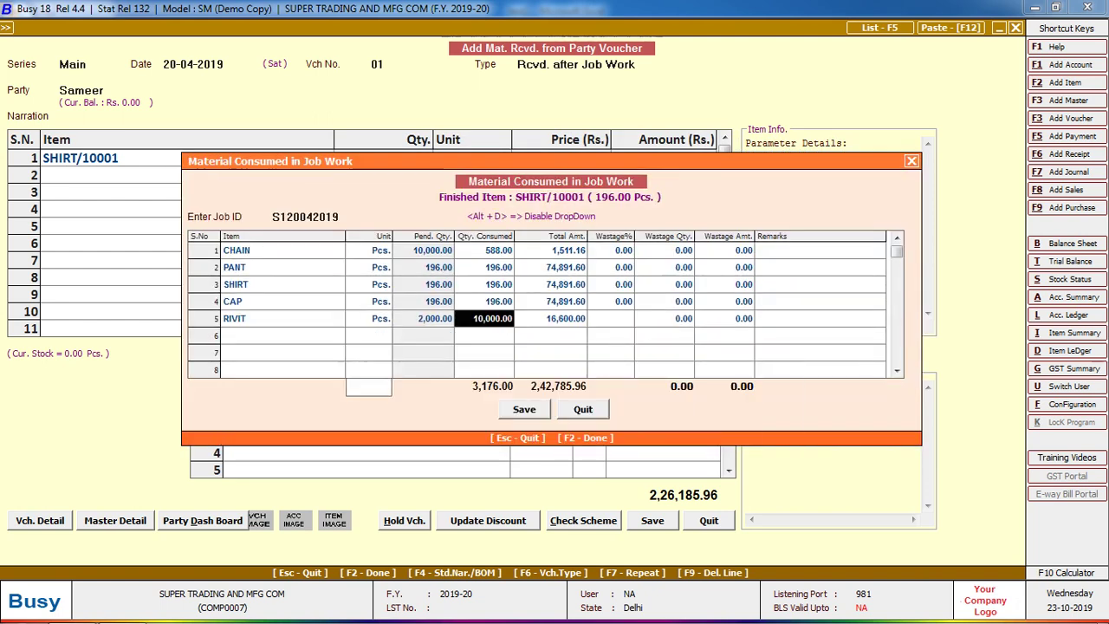
pyautogui.write('3000')
pyautogui.press('Return')
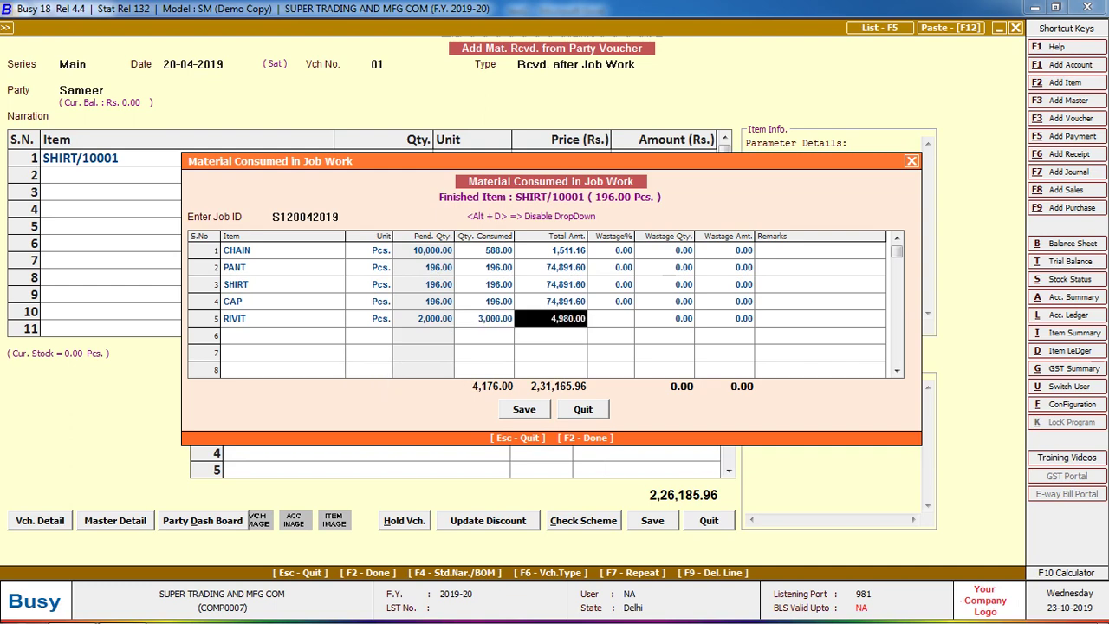
pyautogui.press('Return')
pyautogui.press('F2')
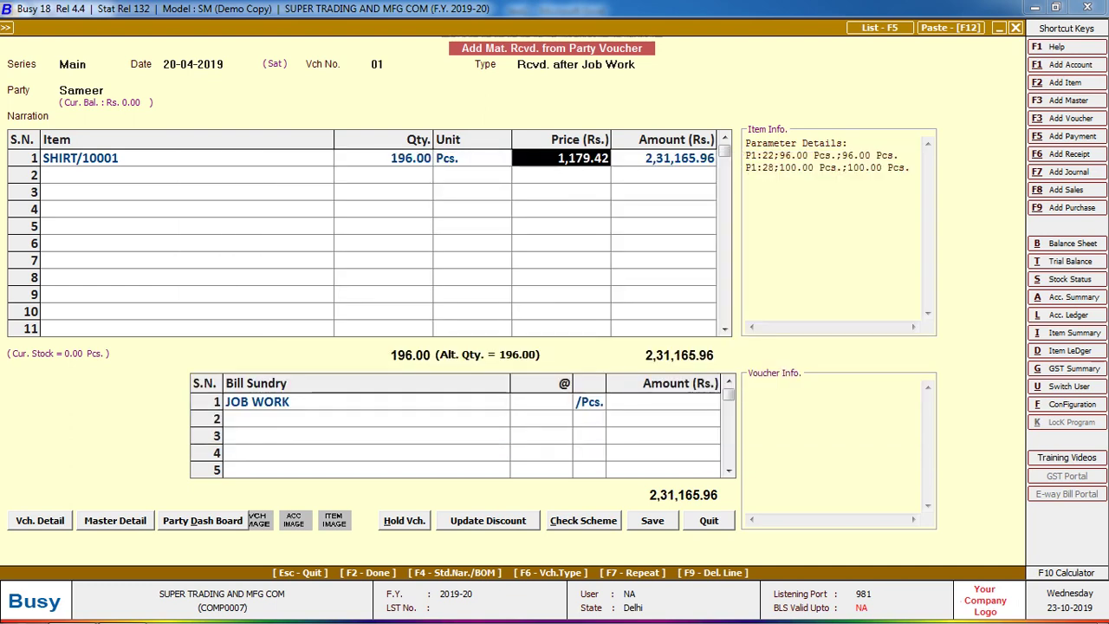
# - Charge JOB WORK at 79.60 per piece, checked against the Excel sheet
pyautogui.press('Return')
pyautogui.press('Return')
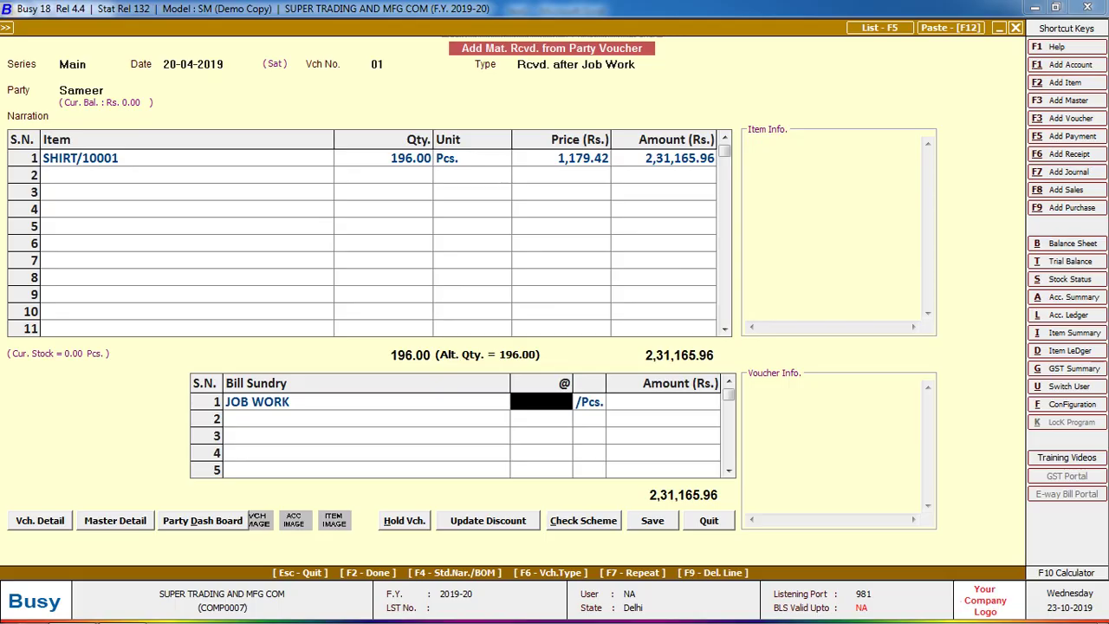
pyautogui.hotkey('alt', 'Tab')
pyautogui.hotkey('alt', 'Tab')
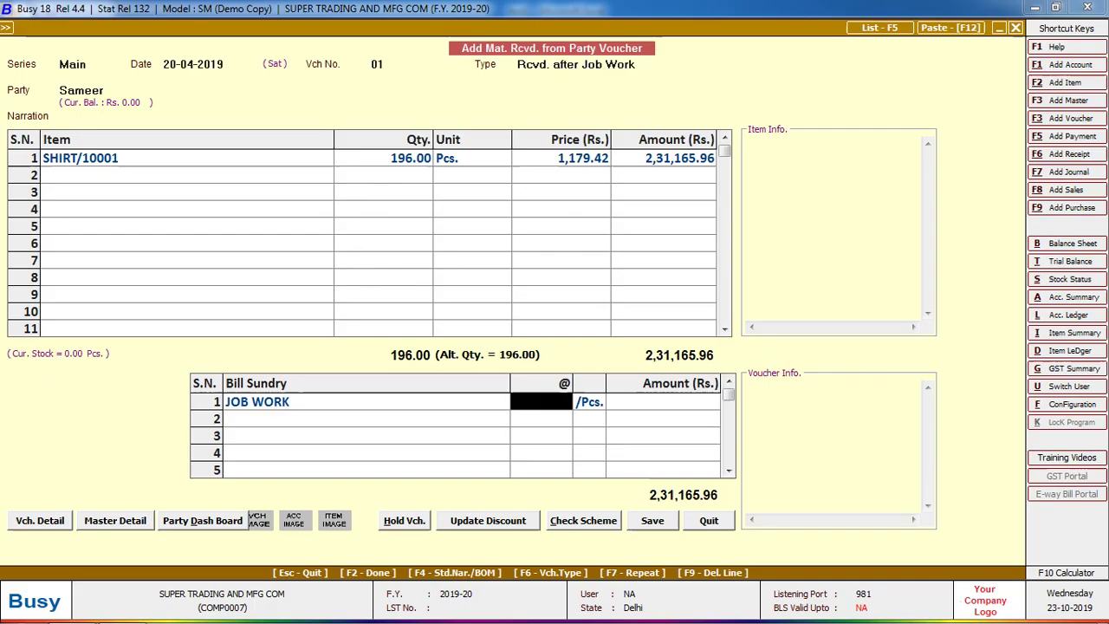
pyautogui.write('79.60')
pyautogui.press('Return')
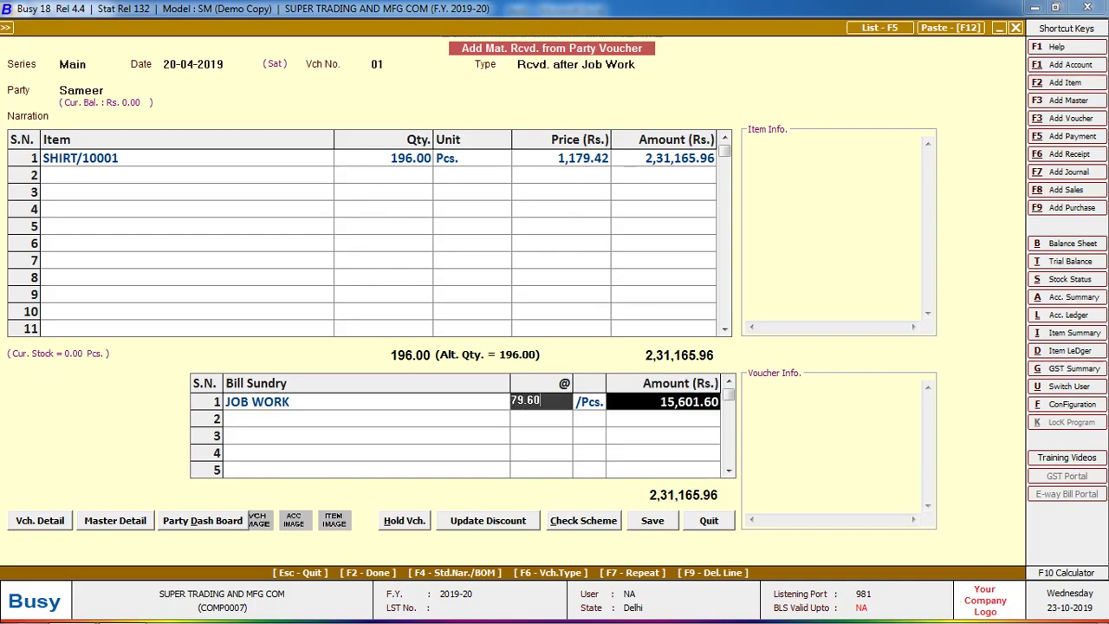
# - Decline saving the voucher for now and start the narration COSTING=1179.42+79.60
pyautogui.press('F2')
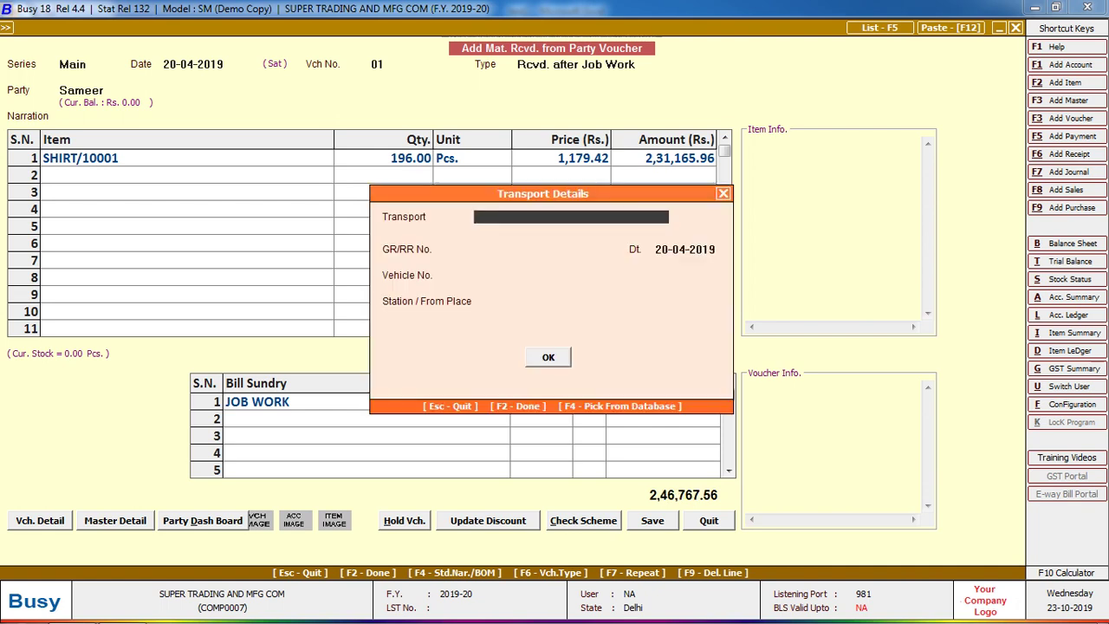
pyautogui.press('F2')
pyautogui.press('Right')
pyautogui.press('Return')
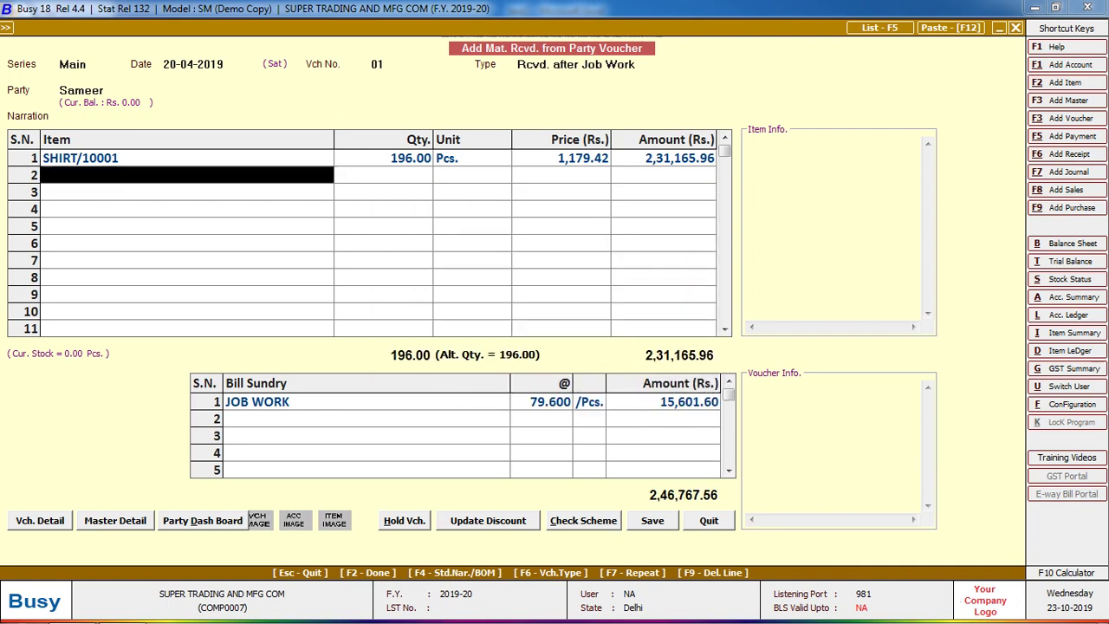
pyautogui.press('Up')
pyautogui.write('COSTI')
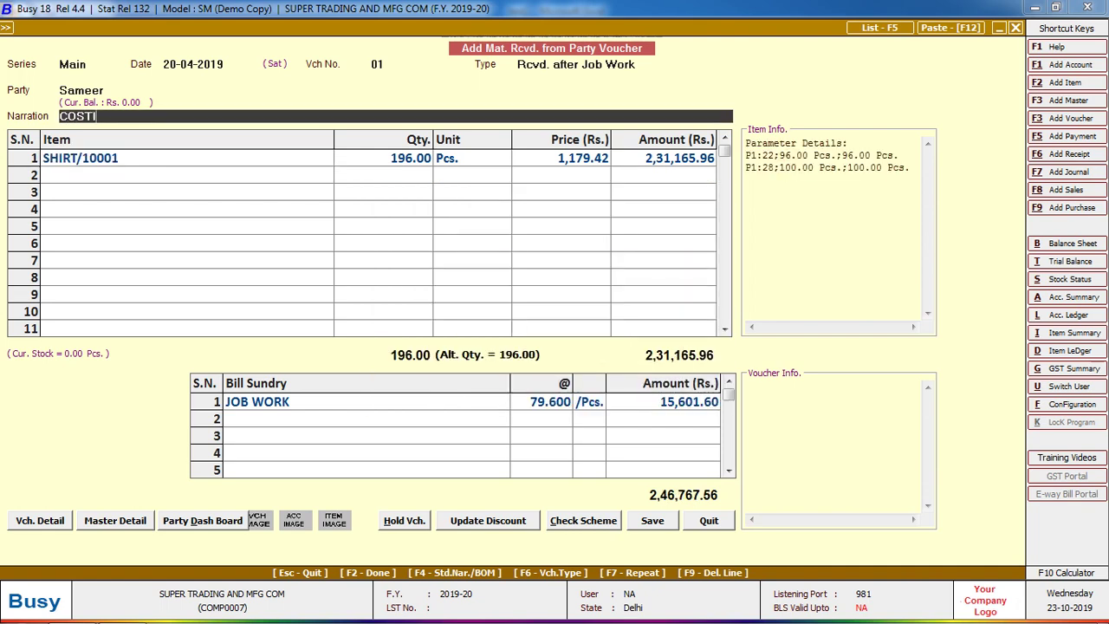
pyautogui.write('NG=11')
pyautogui.write('79.42')
pyautogui.write('+79.6')
pyautogui.write('0')
# - Total 1179.42+79.60 in the F10 calculator, finish the narration with =1279.62, and save
pyautogui.press('F10')
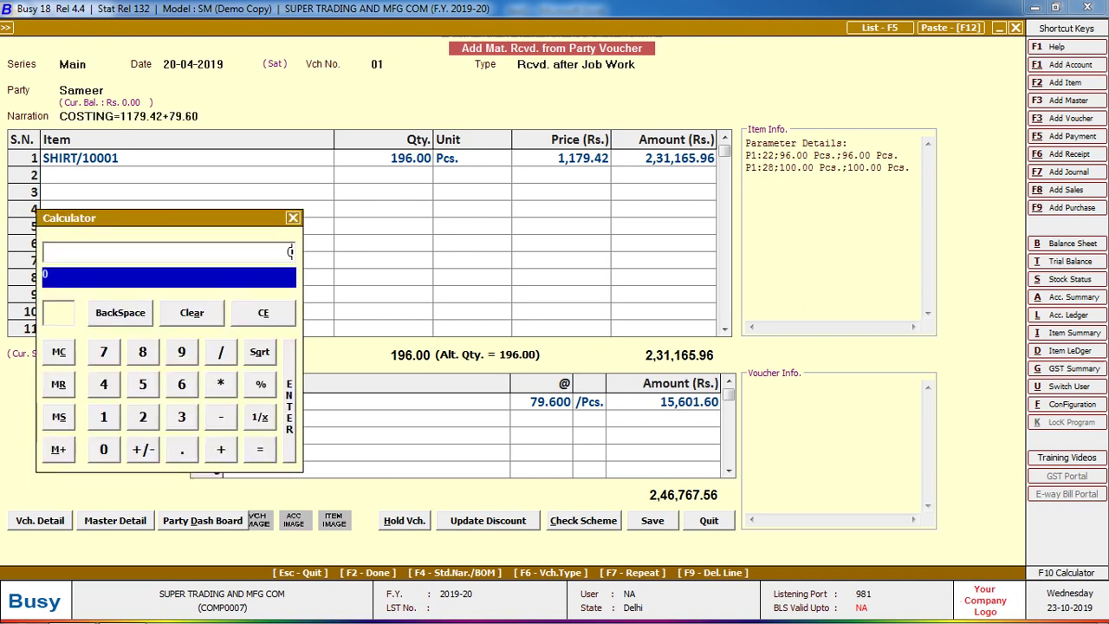
pyautogui.write('1179')
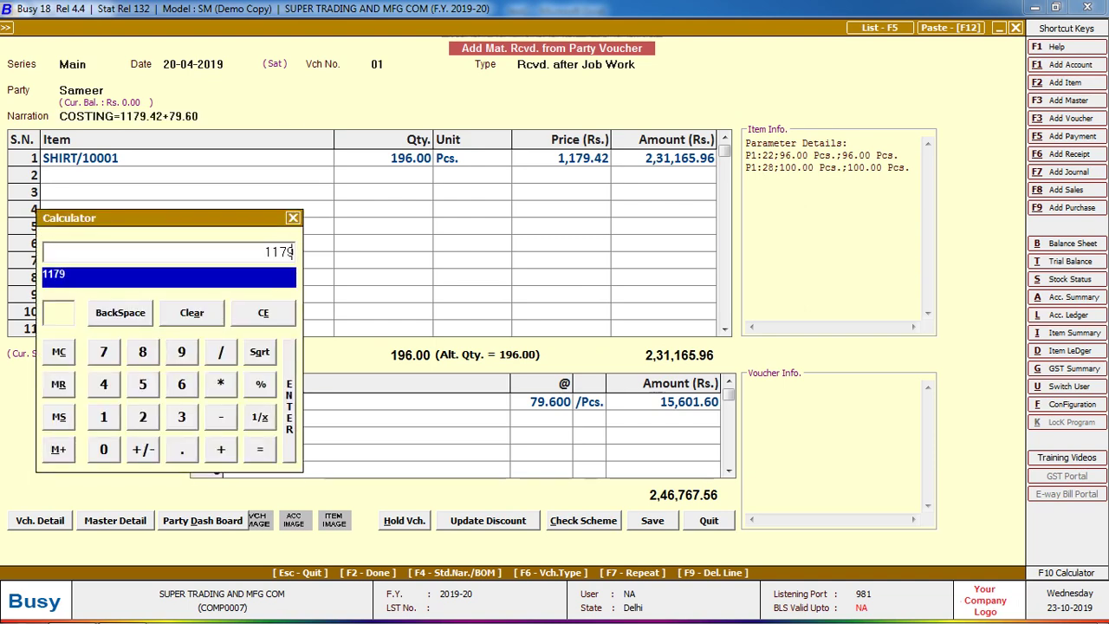
pyautogui.write('.42+')
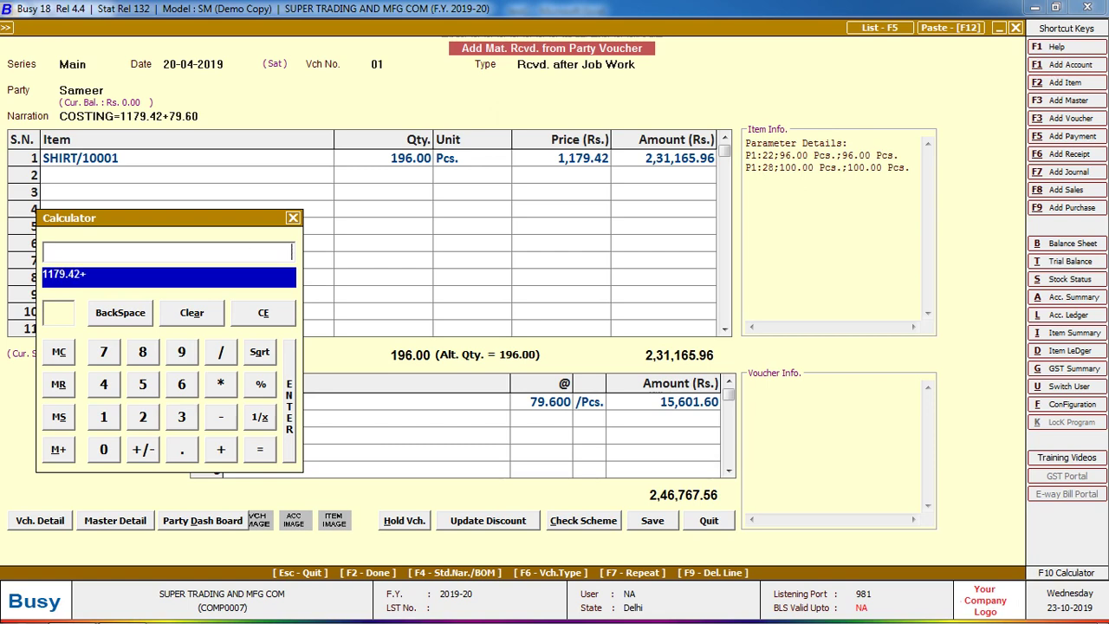
pyautogui.write('79.60')
pyautogui.press('Return')
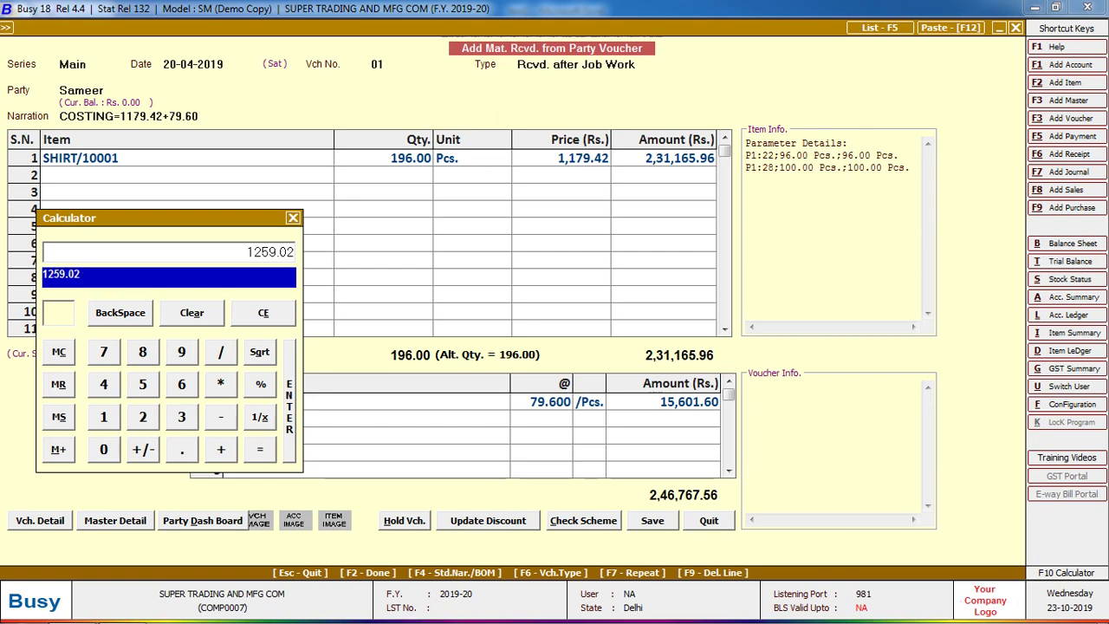
pyautogui.press('Escape')
pyautogui.press('Escape')
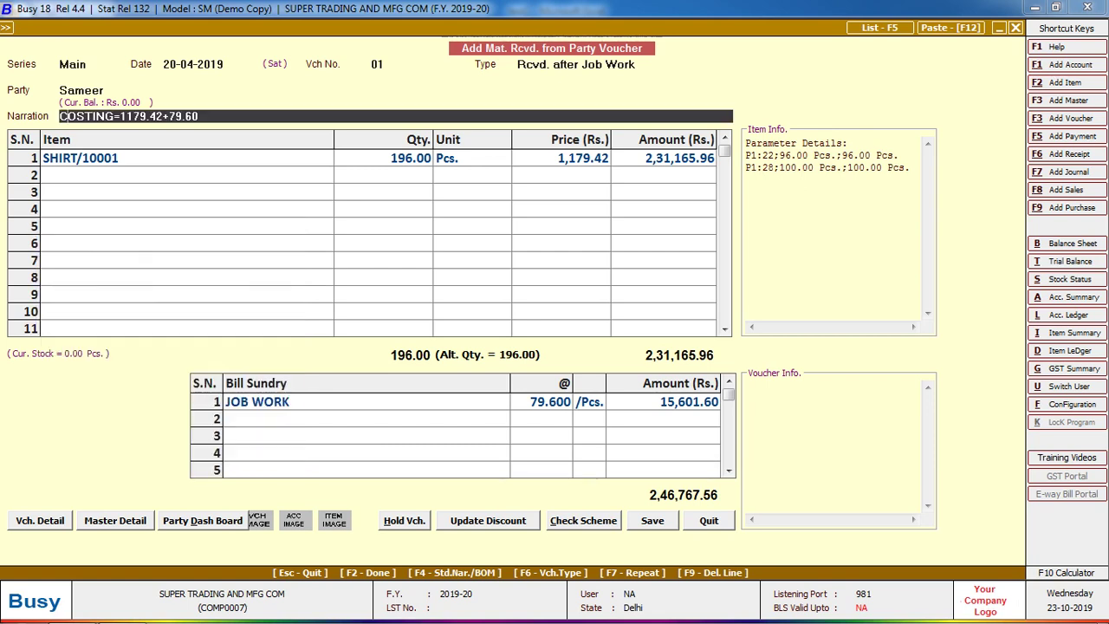
pyautogui.write('=')
pyautogui.write('1279')
pyautogui.write('.62')
pyautogui.press('Return')
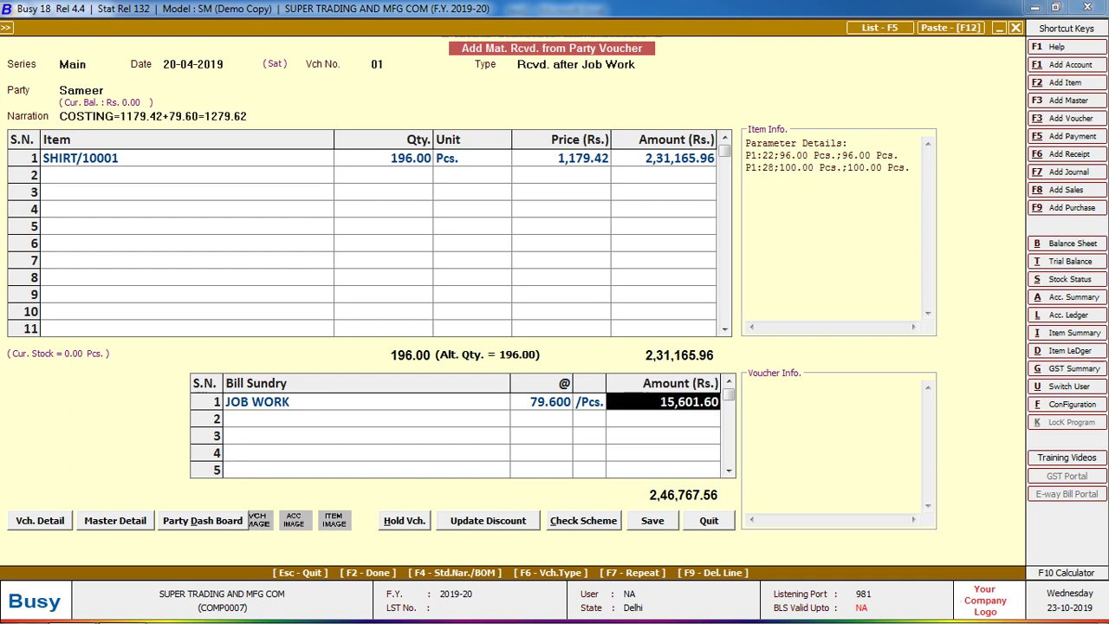
pyautogui.press('Return')
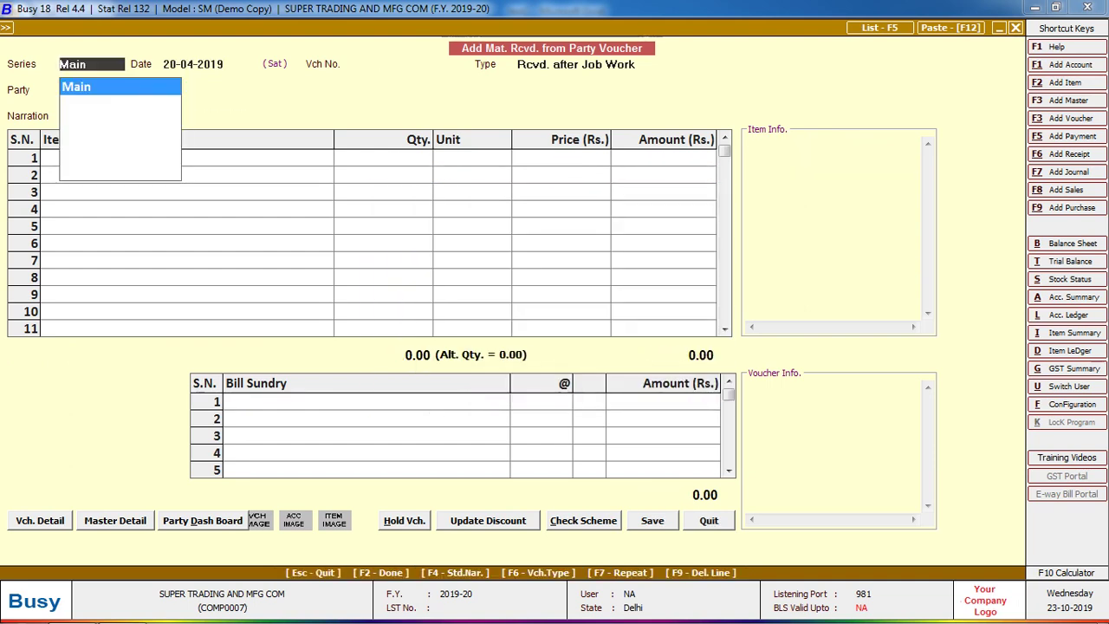
# - Look over Sheet4 and Sheet6 of the Excel invoice workbook, then show the hidden tray icons
pyautogui.hotkey('alt', 'Tab')
pyautogui.scroll(-1, 555, 373)
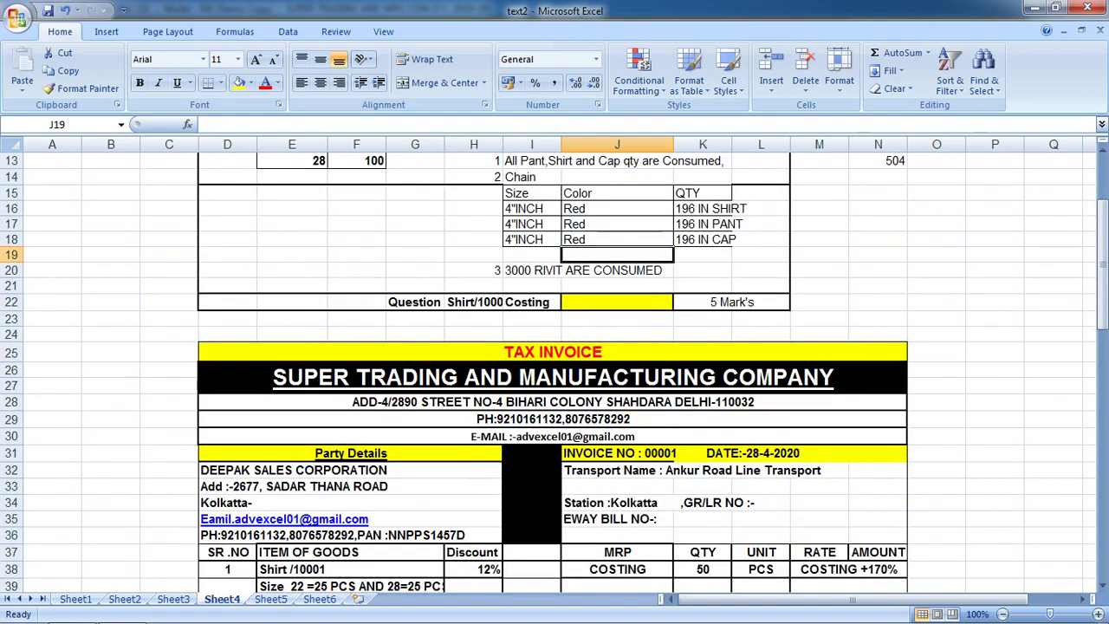
pyautogui.scroll(-2, 555, 373)
pyautogui.scroll(-3, 554, 373)
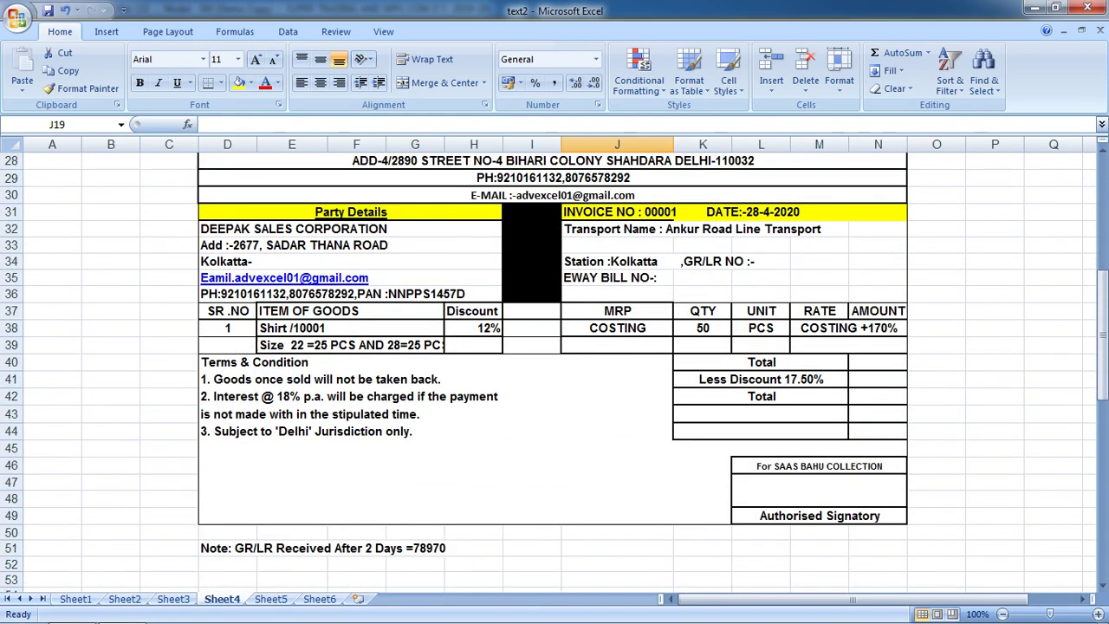
pyautogui.hotkey('ctrl', 'pagedown')
pyautogui.hotkey('ctrl', 'pagedown')
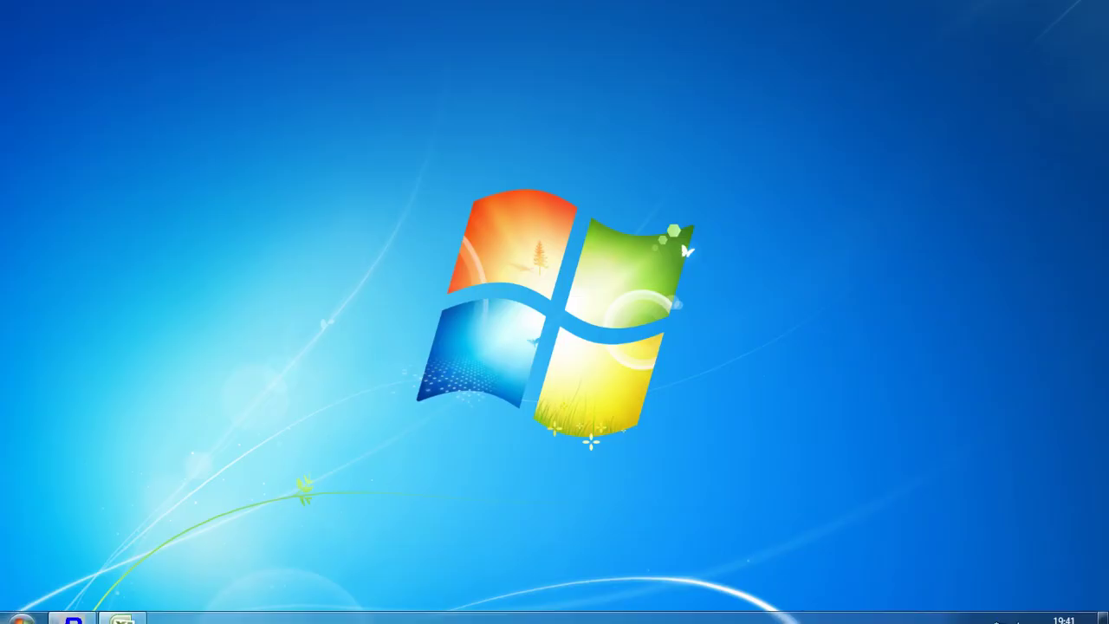
pyautogui.click(980, 608)
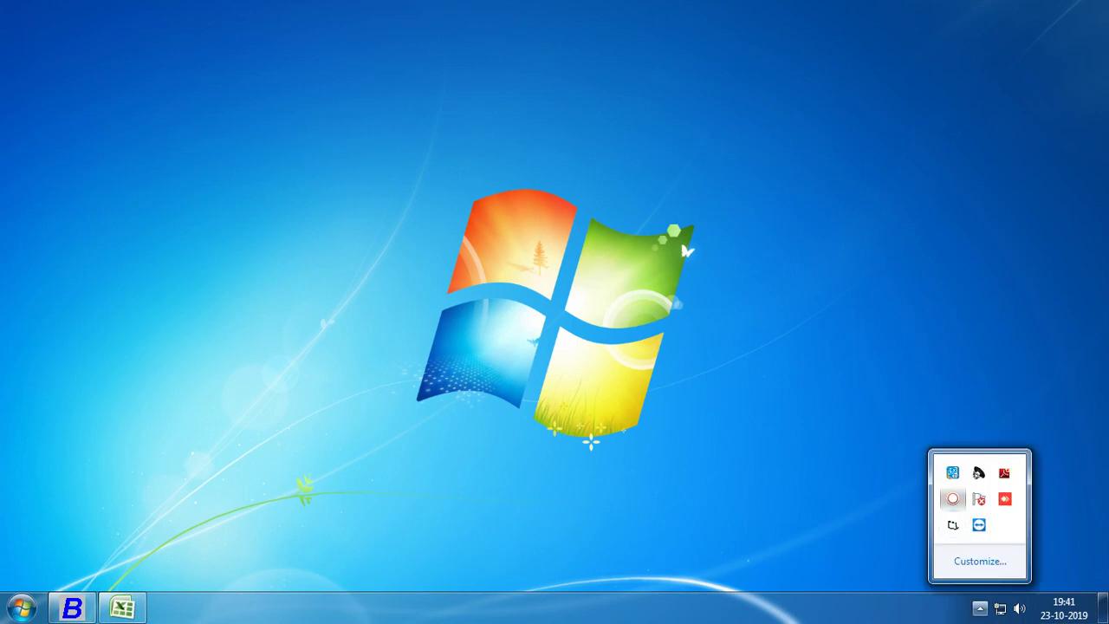